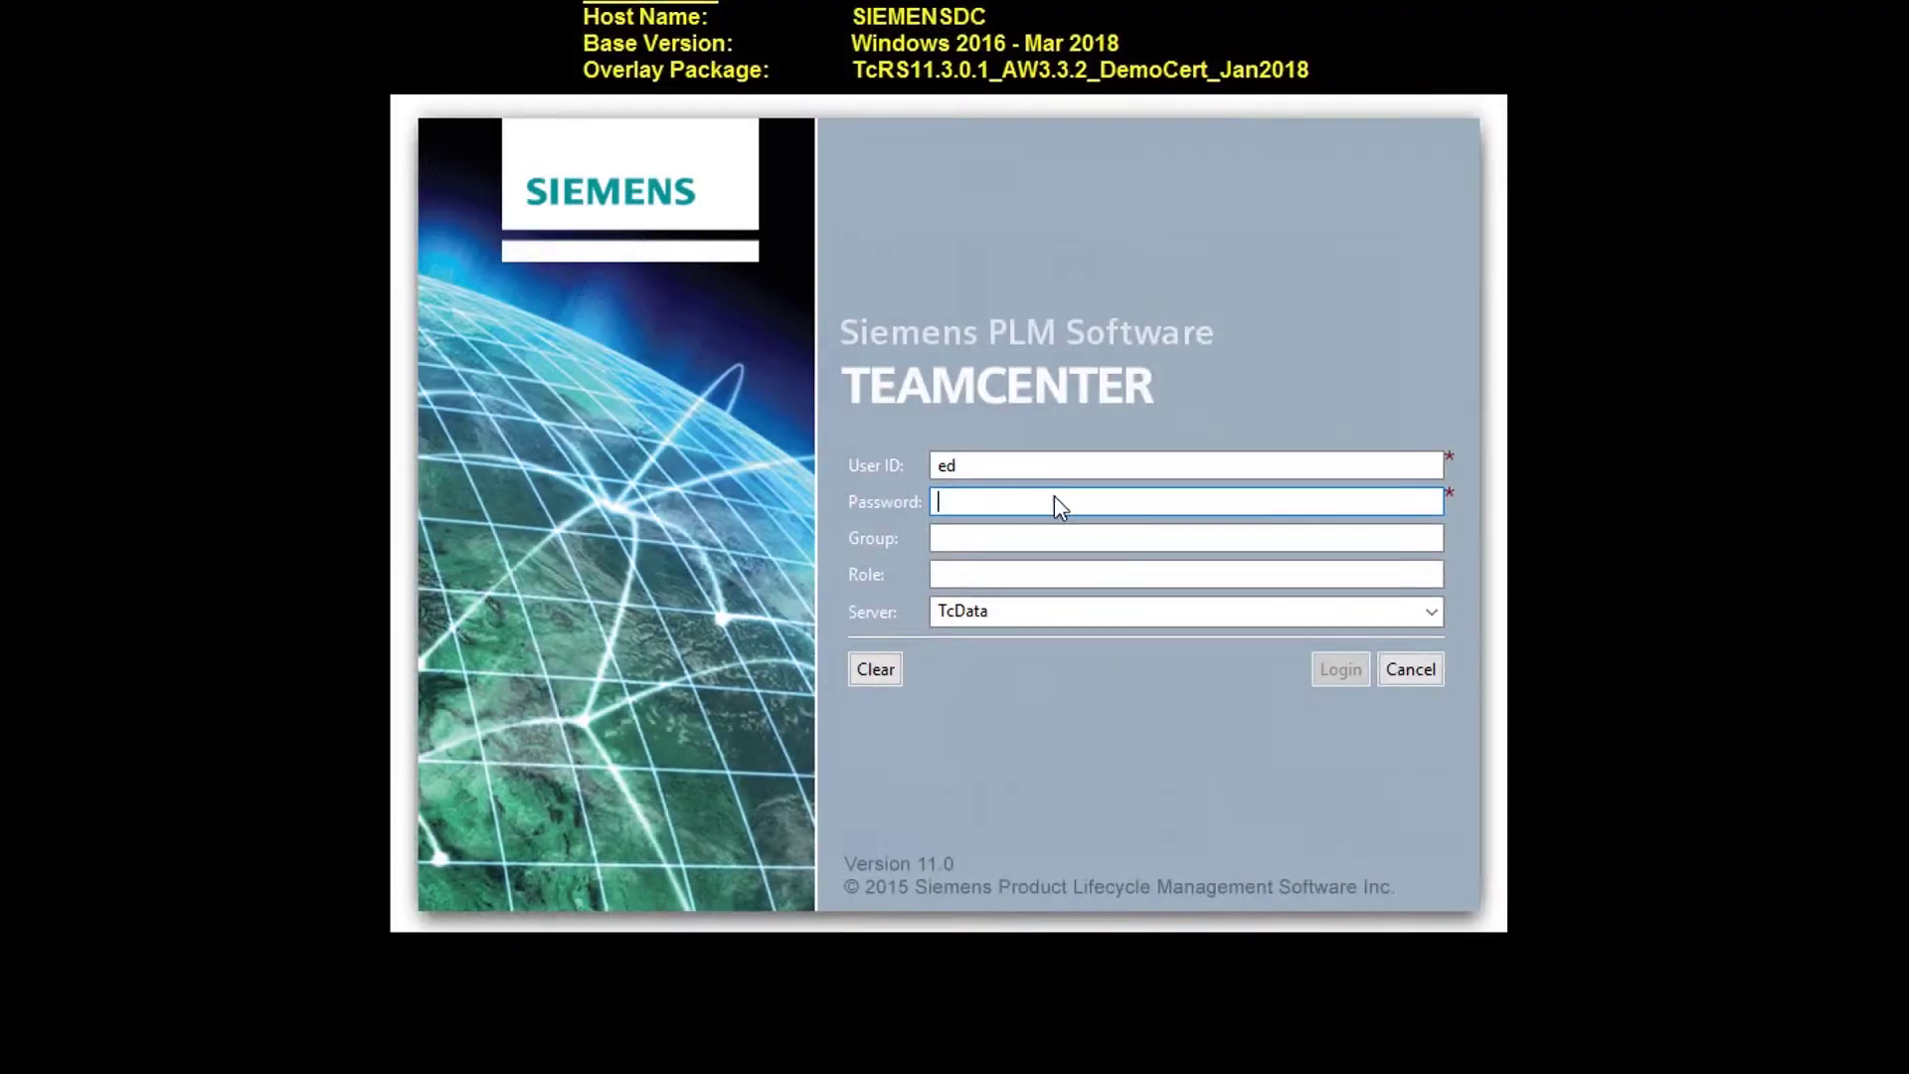
# Enter the password and submit the TcData server login, which fails with a 'PDM has not started' error.
pyautogui.click(1332, 673)
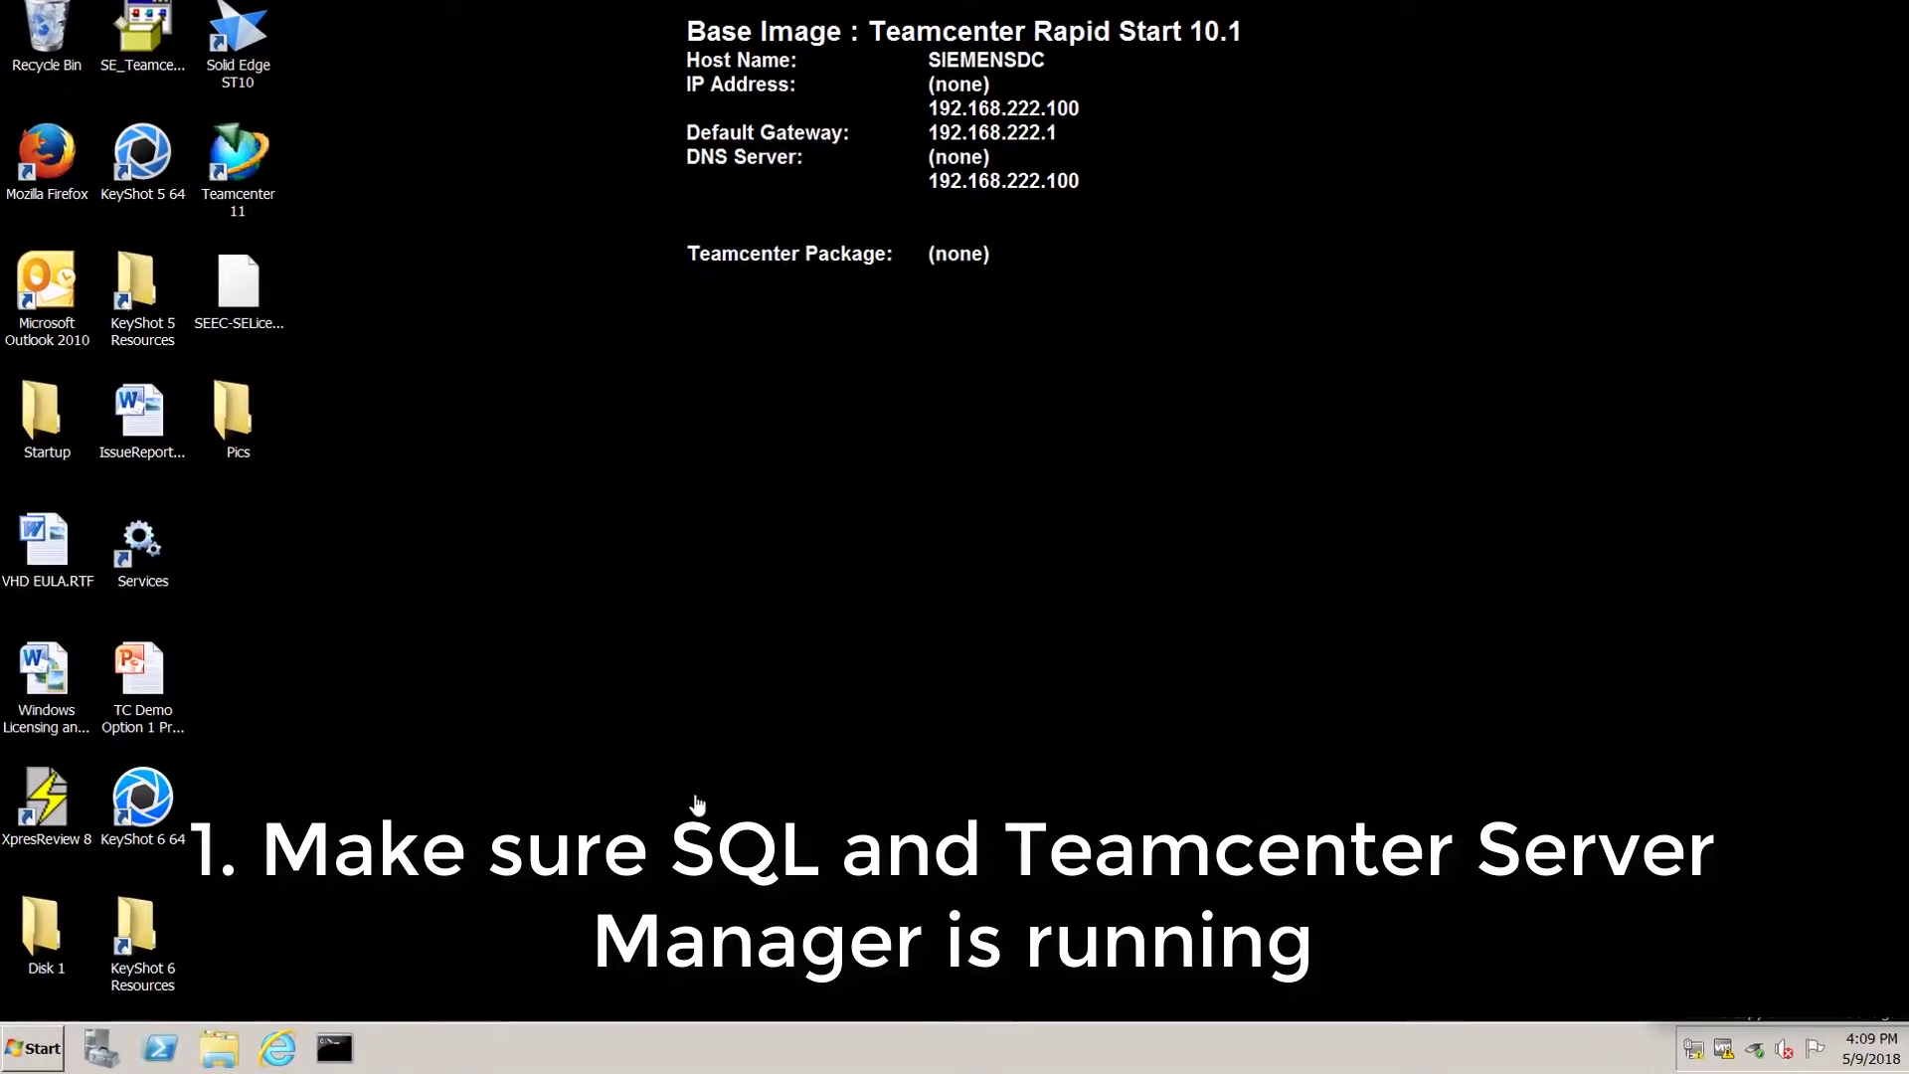
# Search Start for 'services', open the Services console, widen the Name column and jump to the S entries.
pyautogui.click(29, 1052)
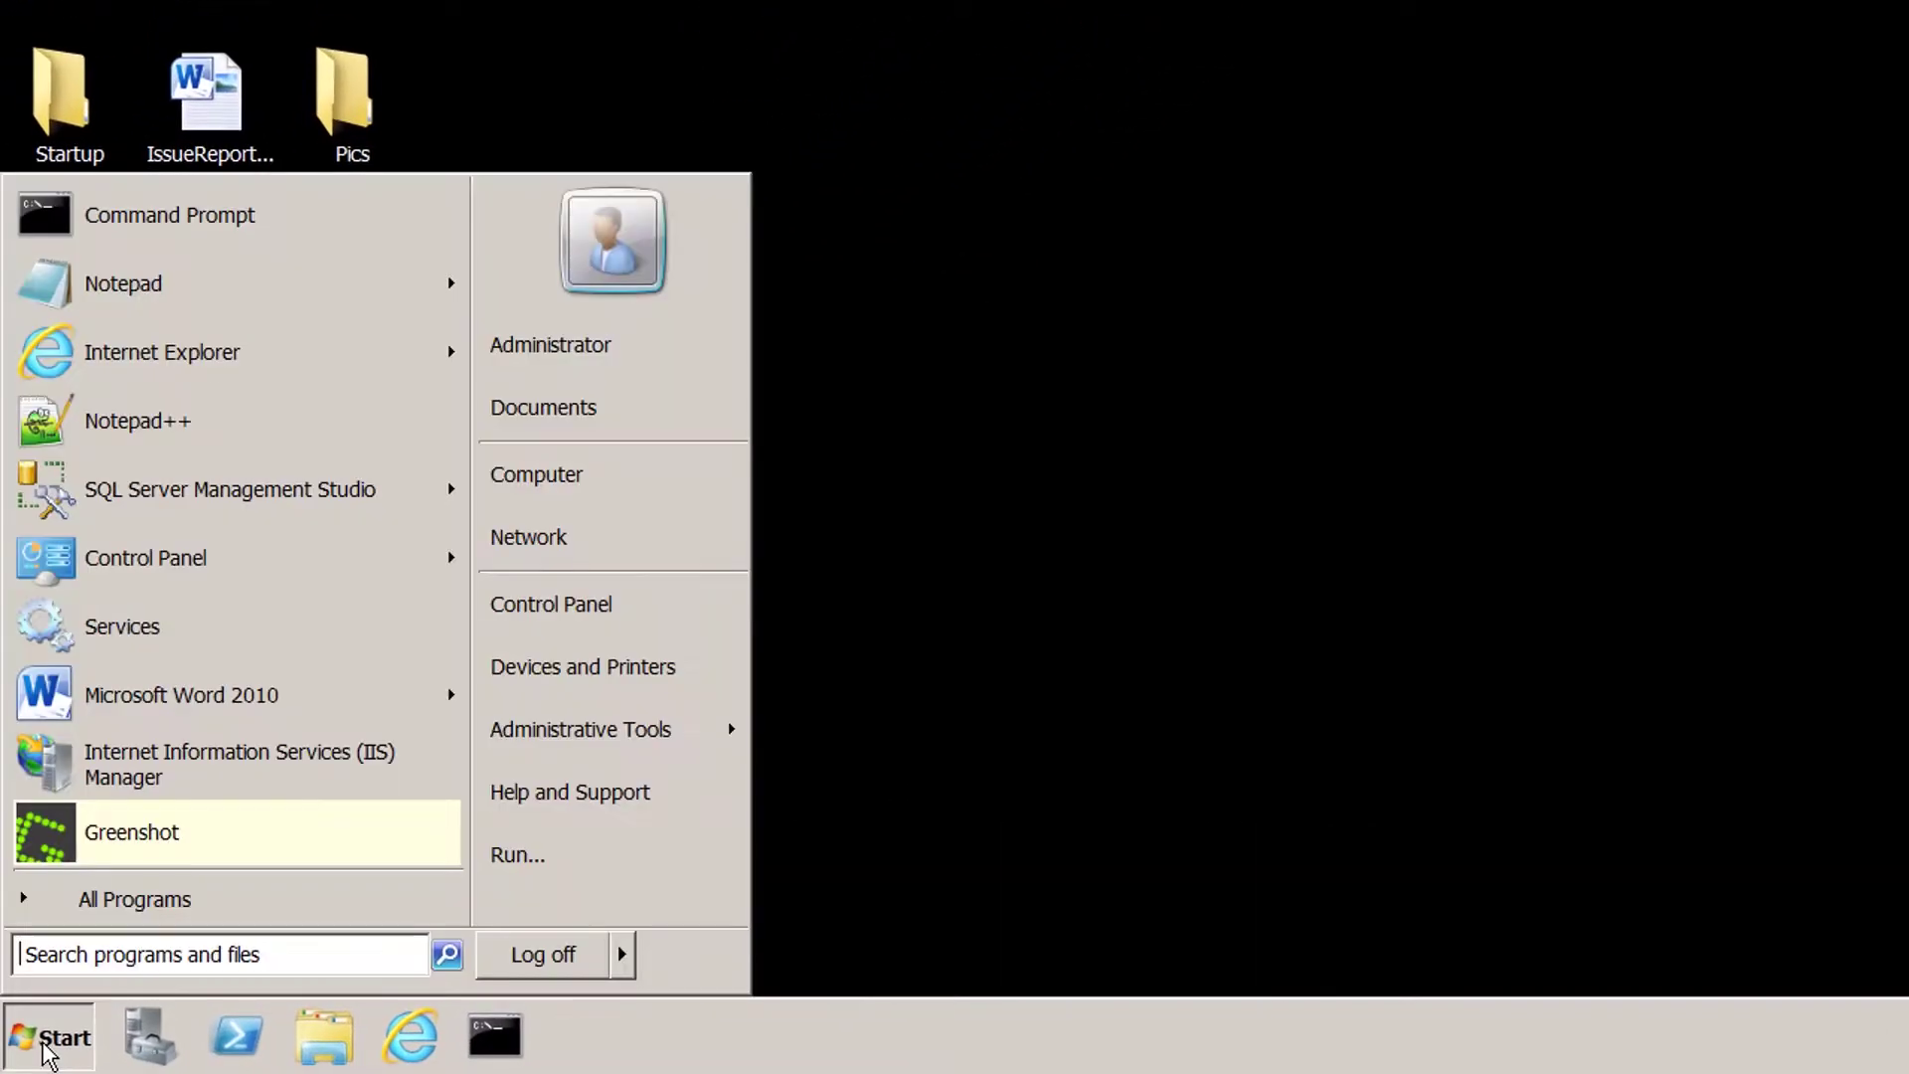
pyautogui.write('services')
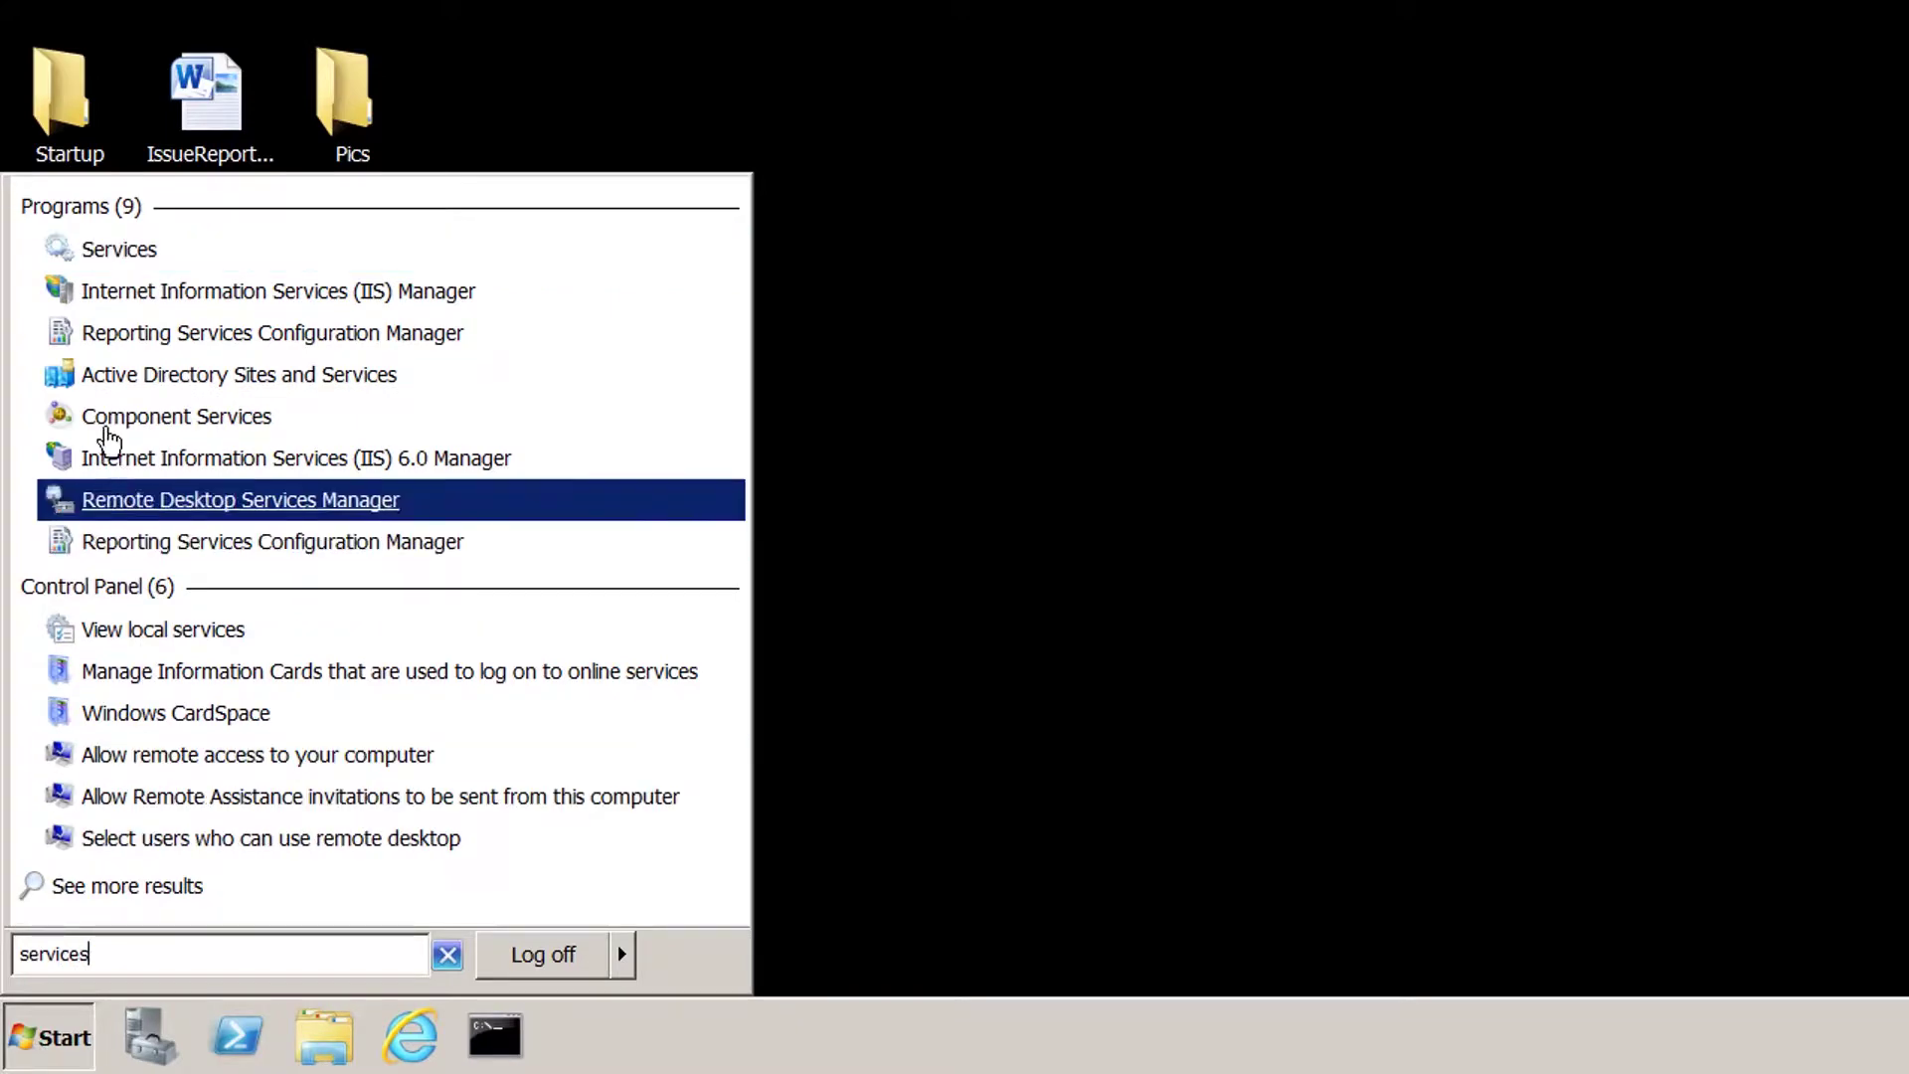
pyautogui.click(127, 251)
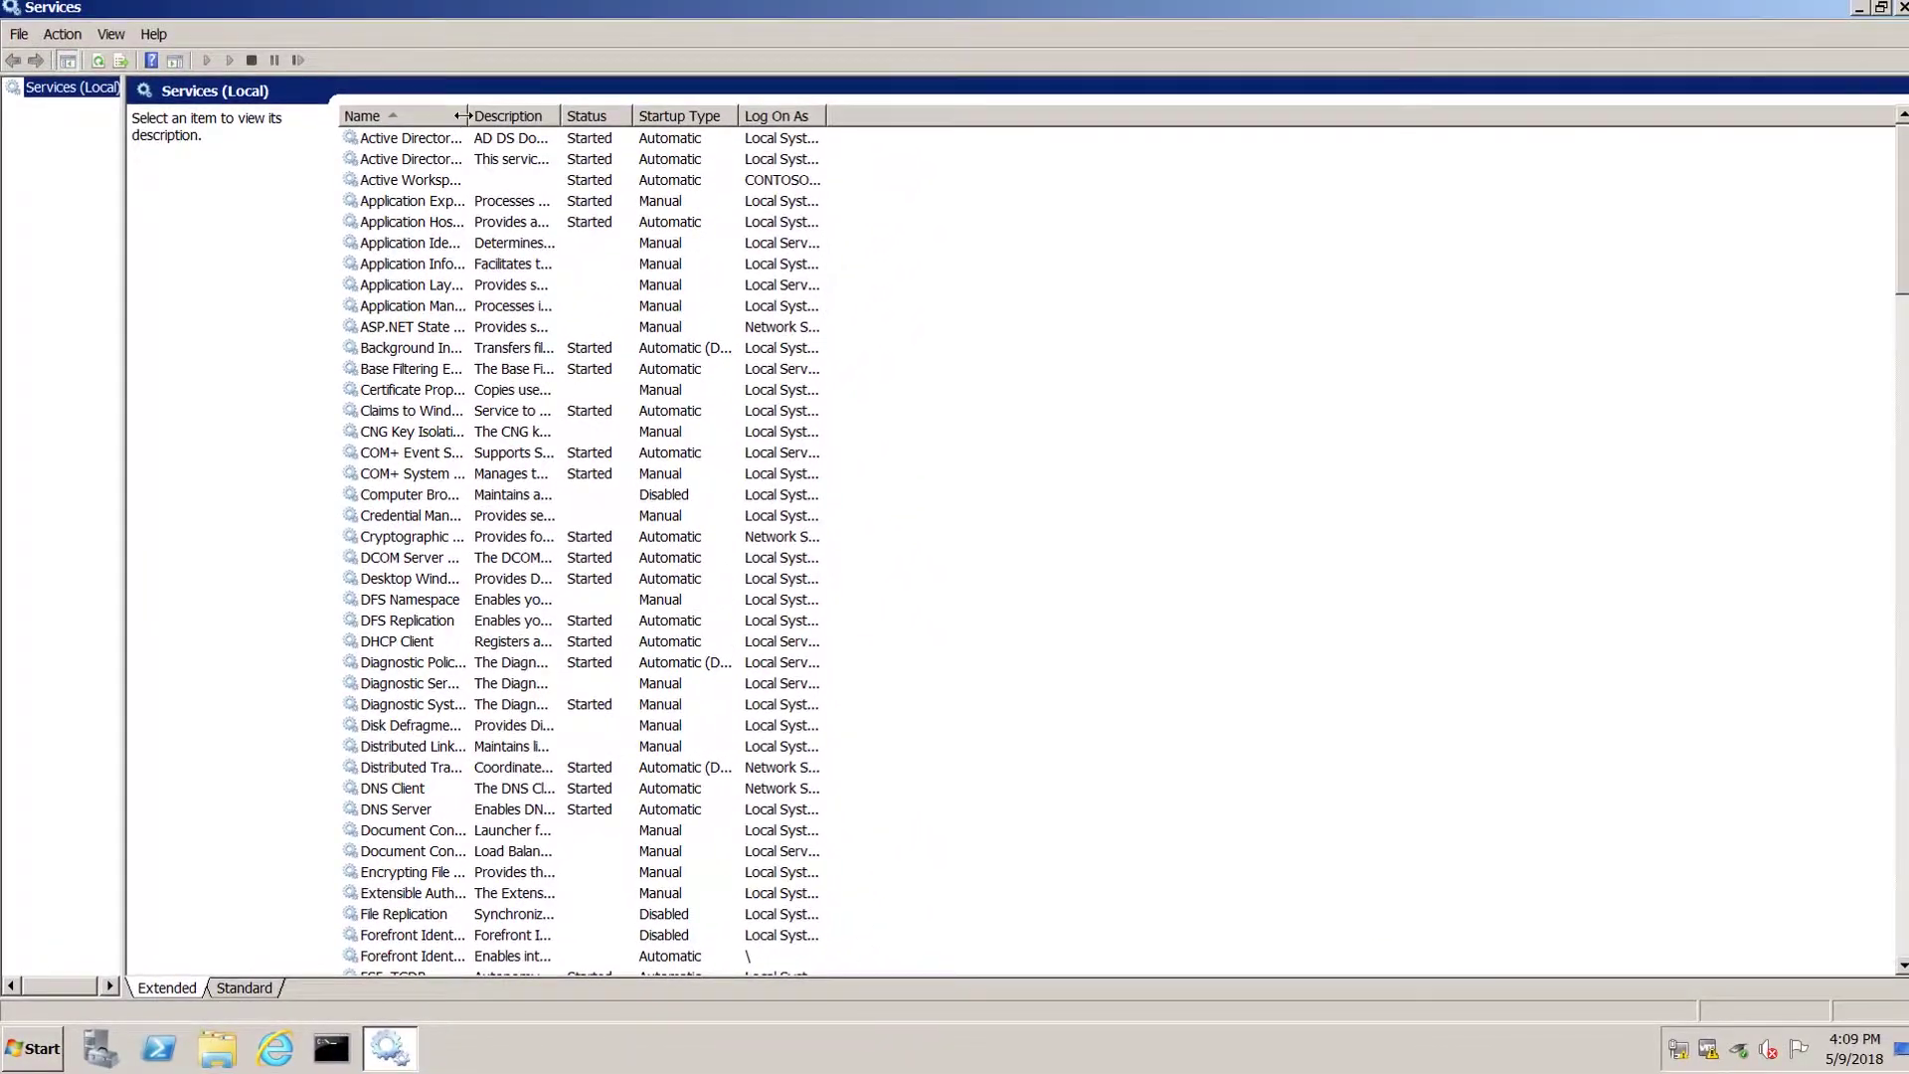
pyautogui.moveTo(463, 115); pyautogui.dragTo(625, 117)
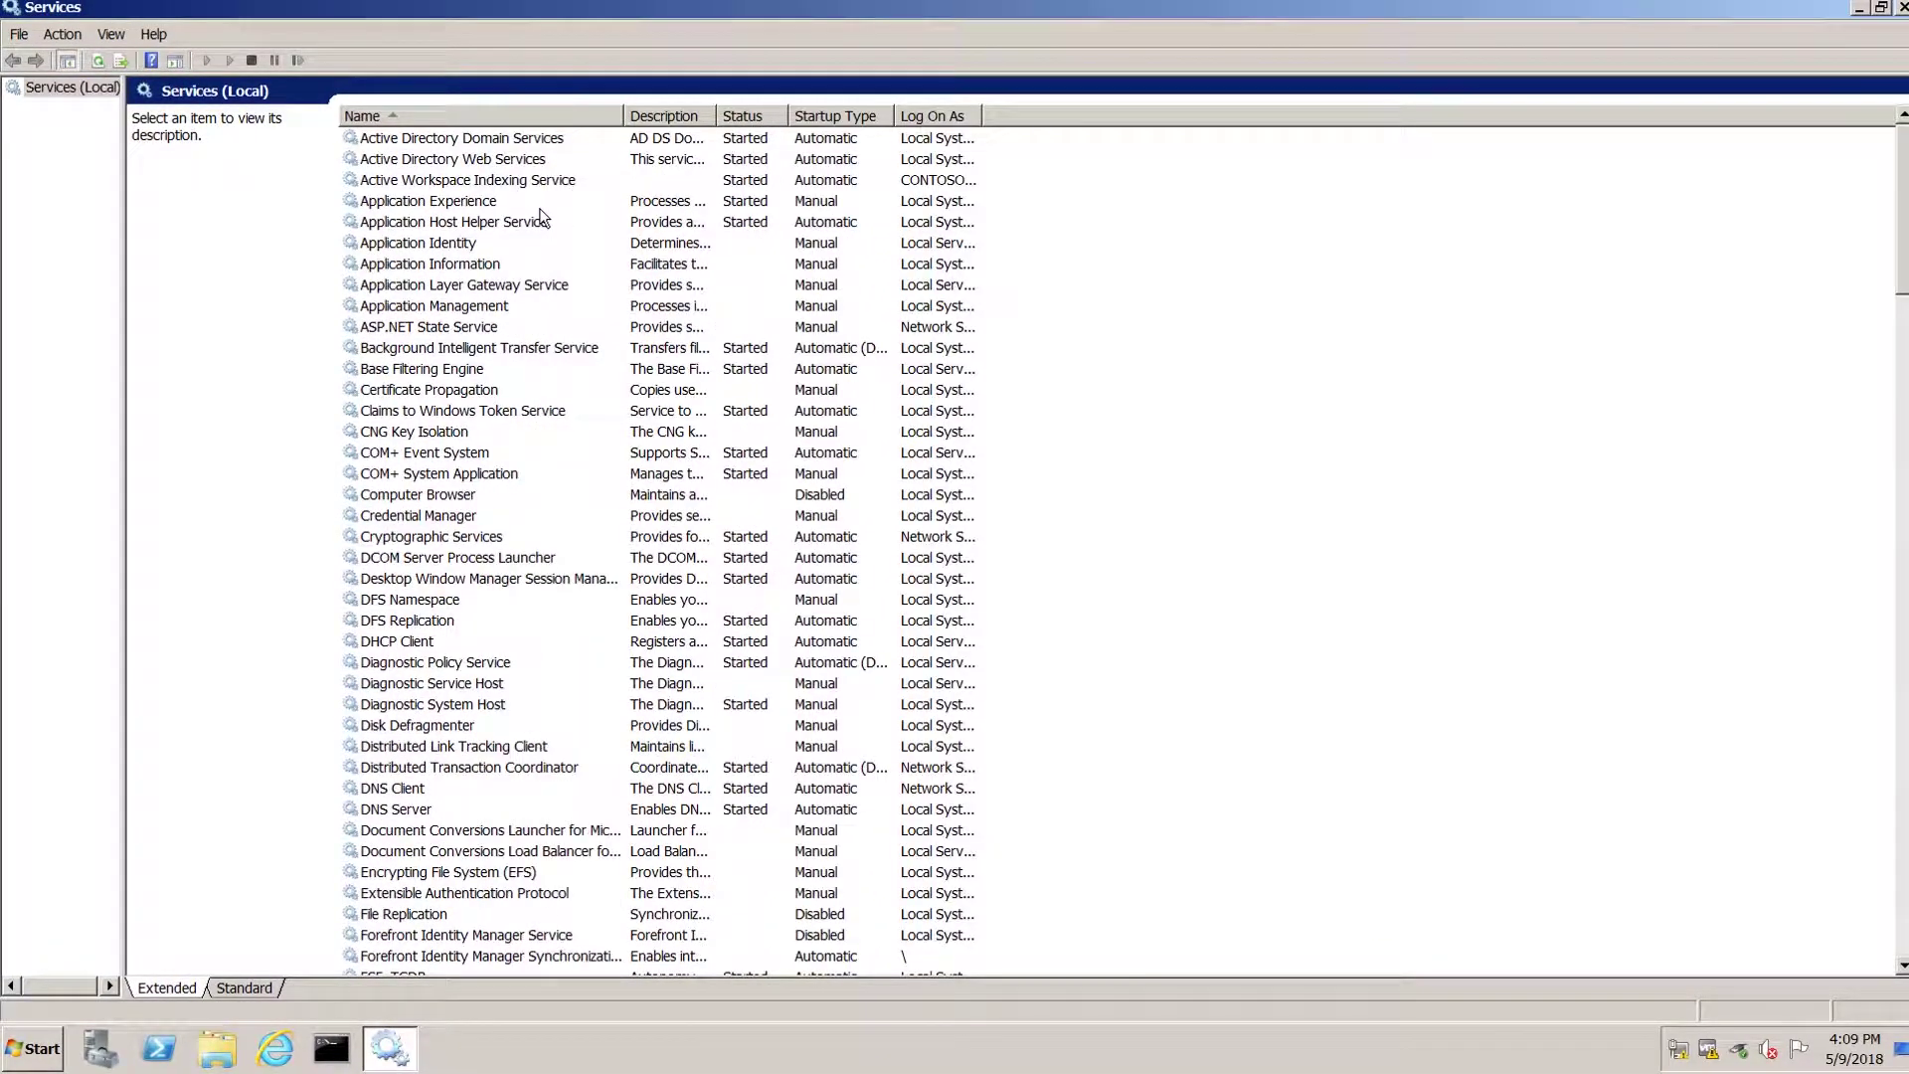
pyautogui.press('s')
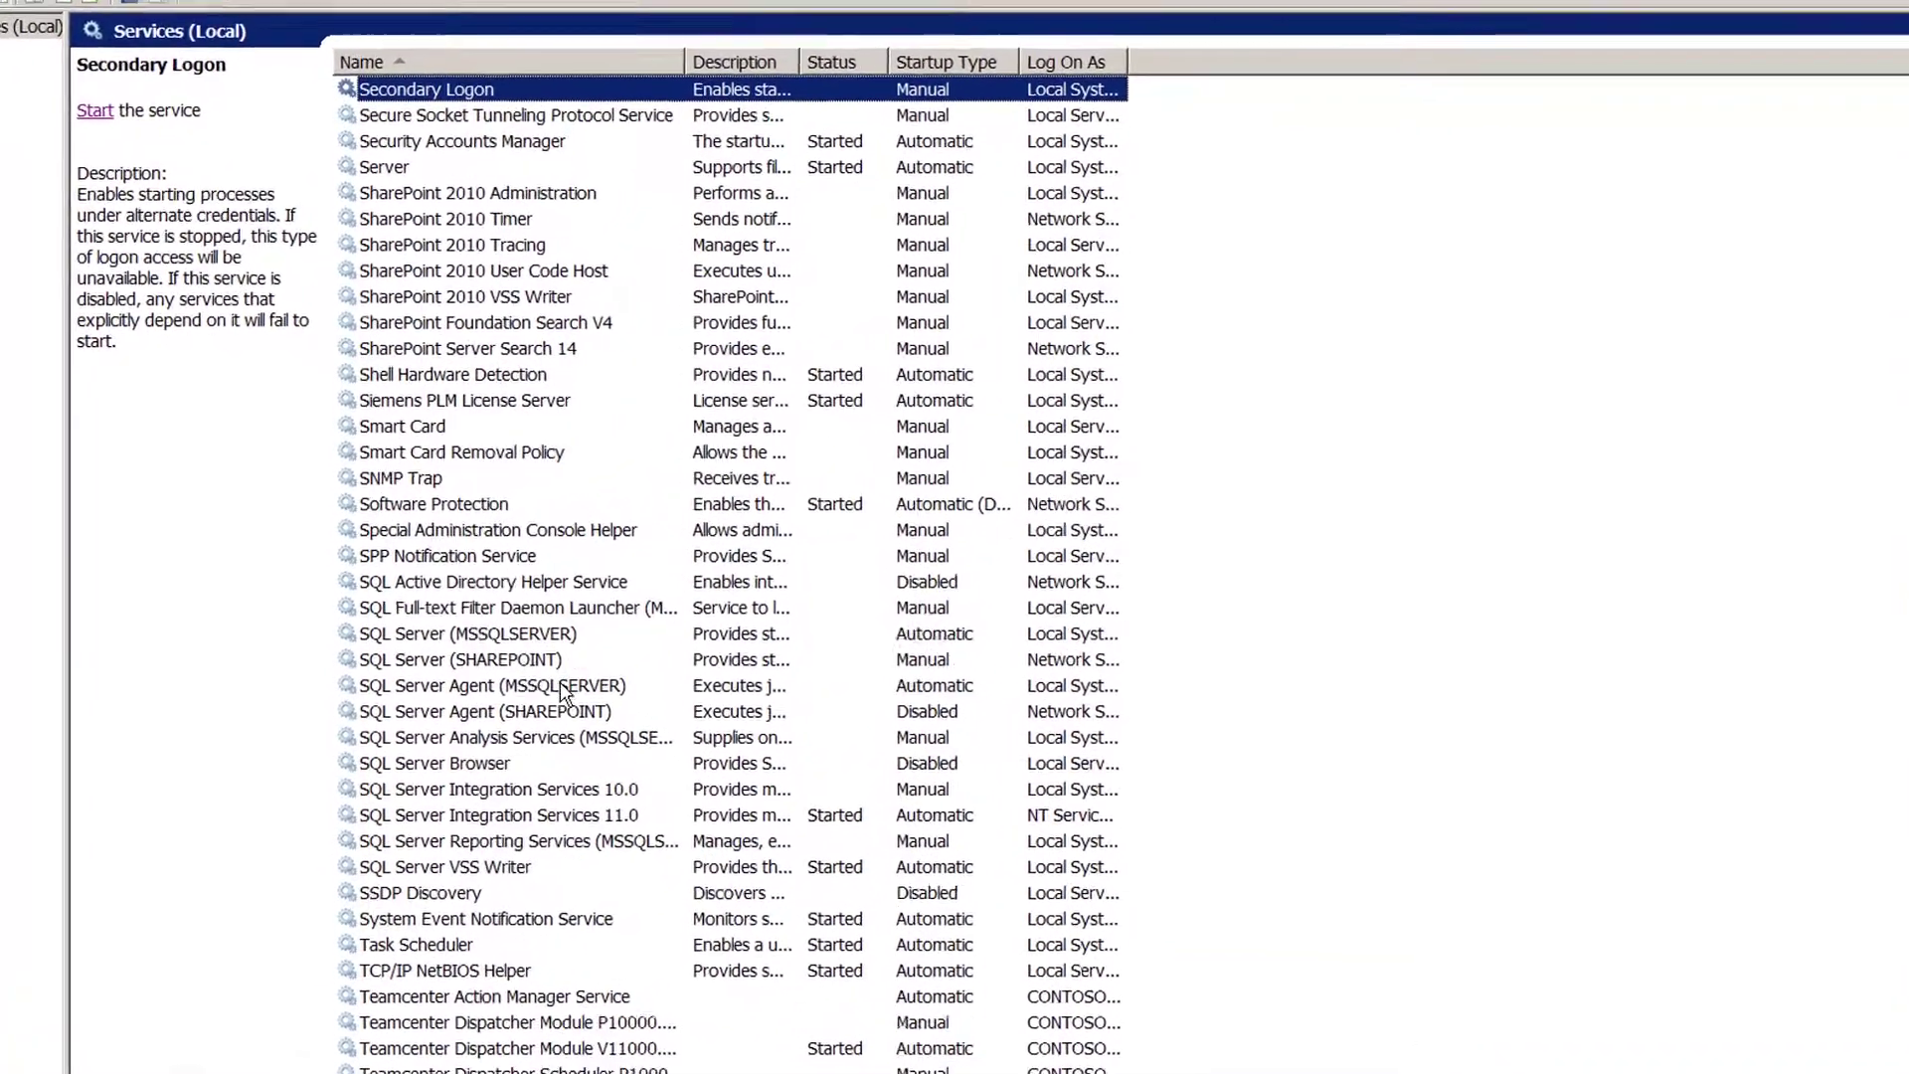
# Start the SQL Server Agent (MSSQLSERVER) service, then the Teamcenter Server Manager (TCDB) service.
pyautogui.click(562, 686)
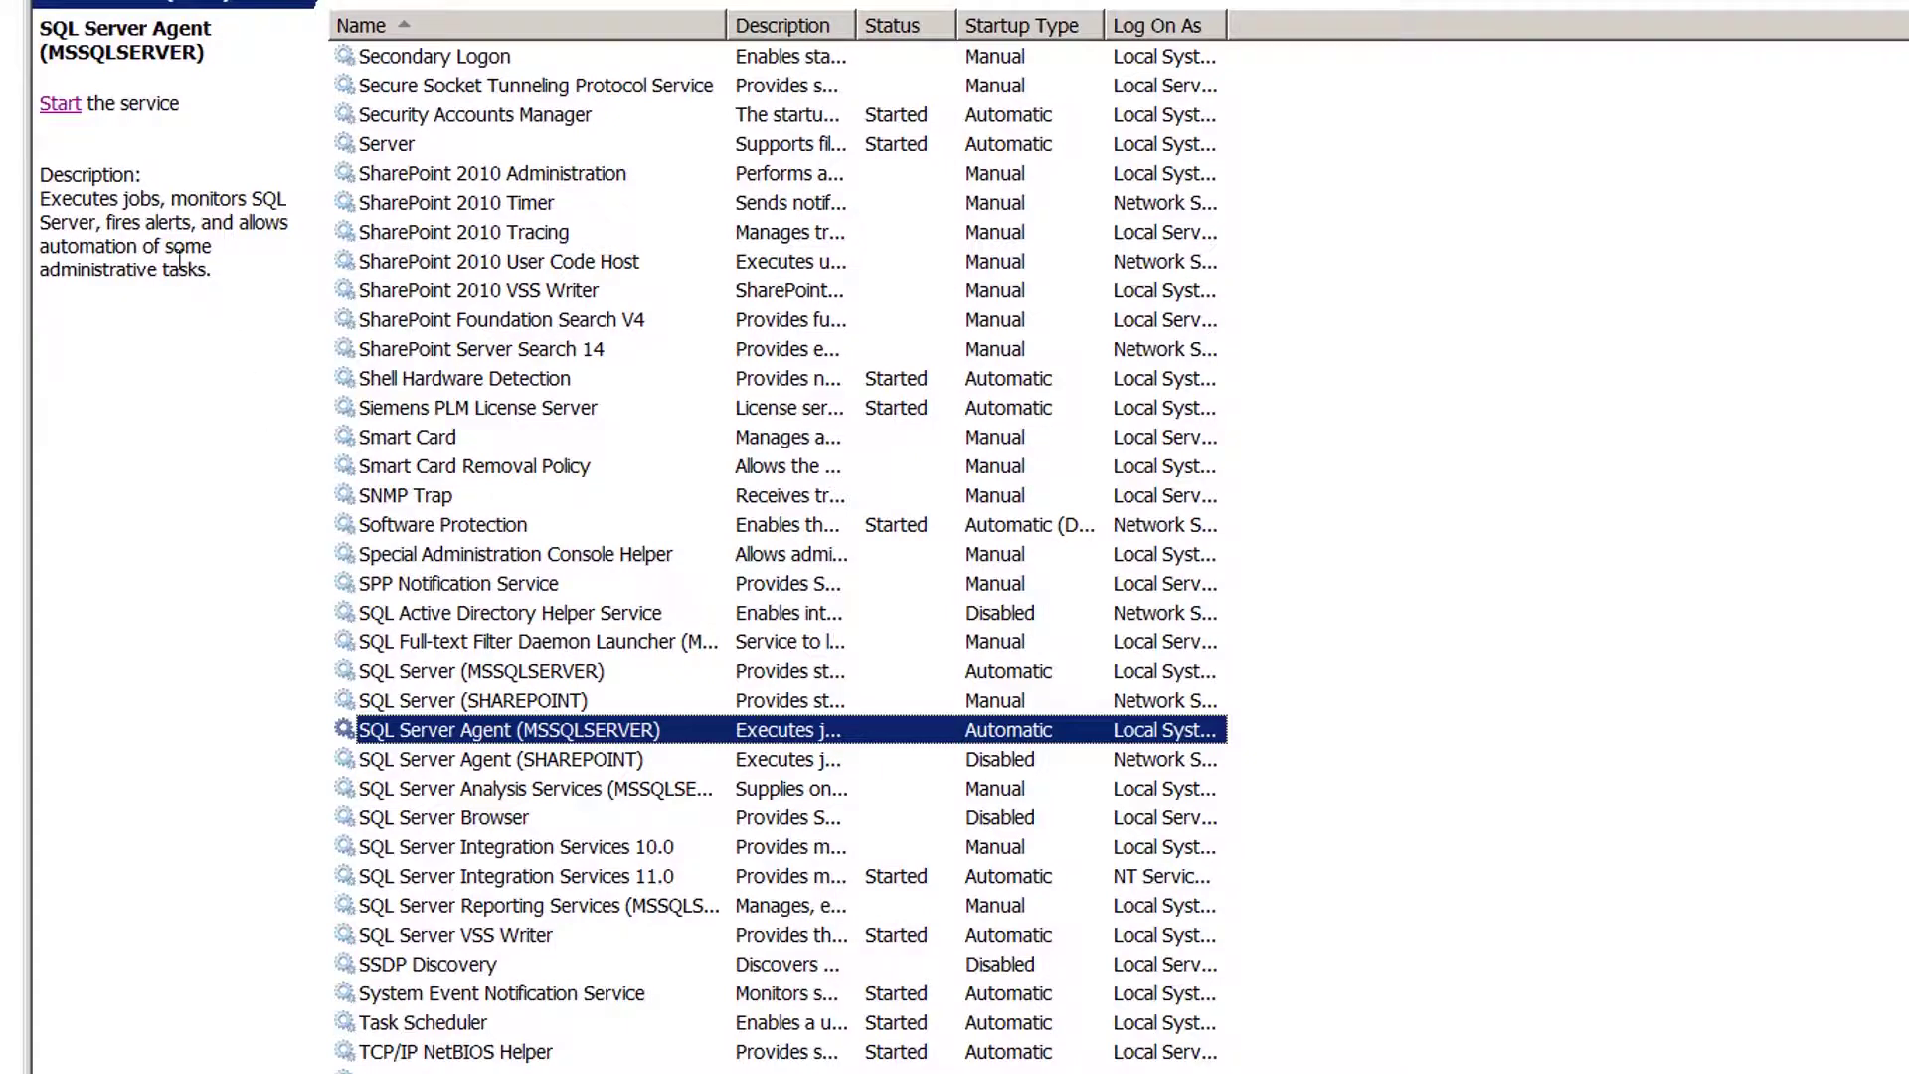
pyautogui.click(62, 105)
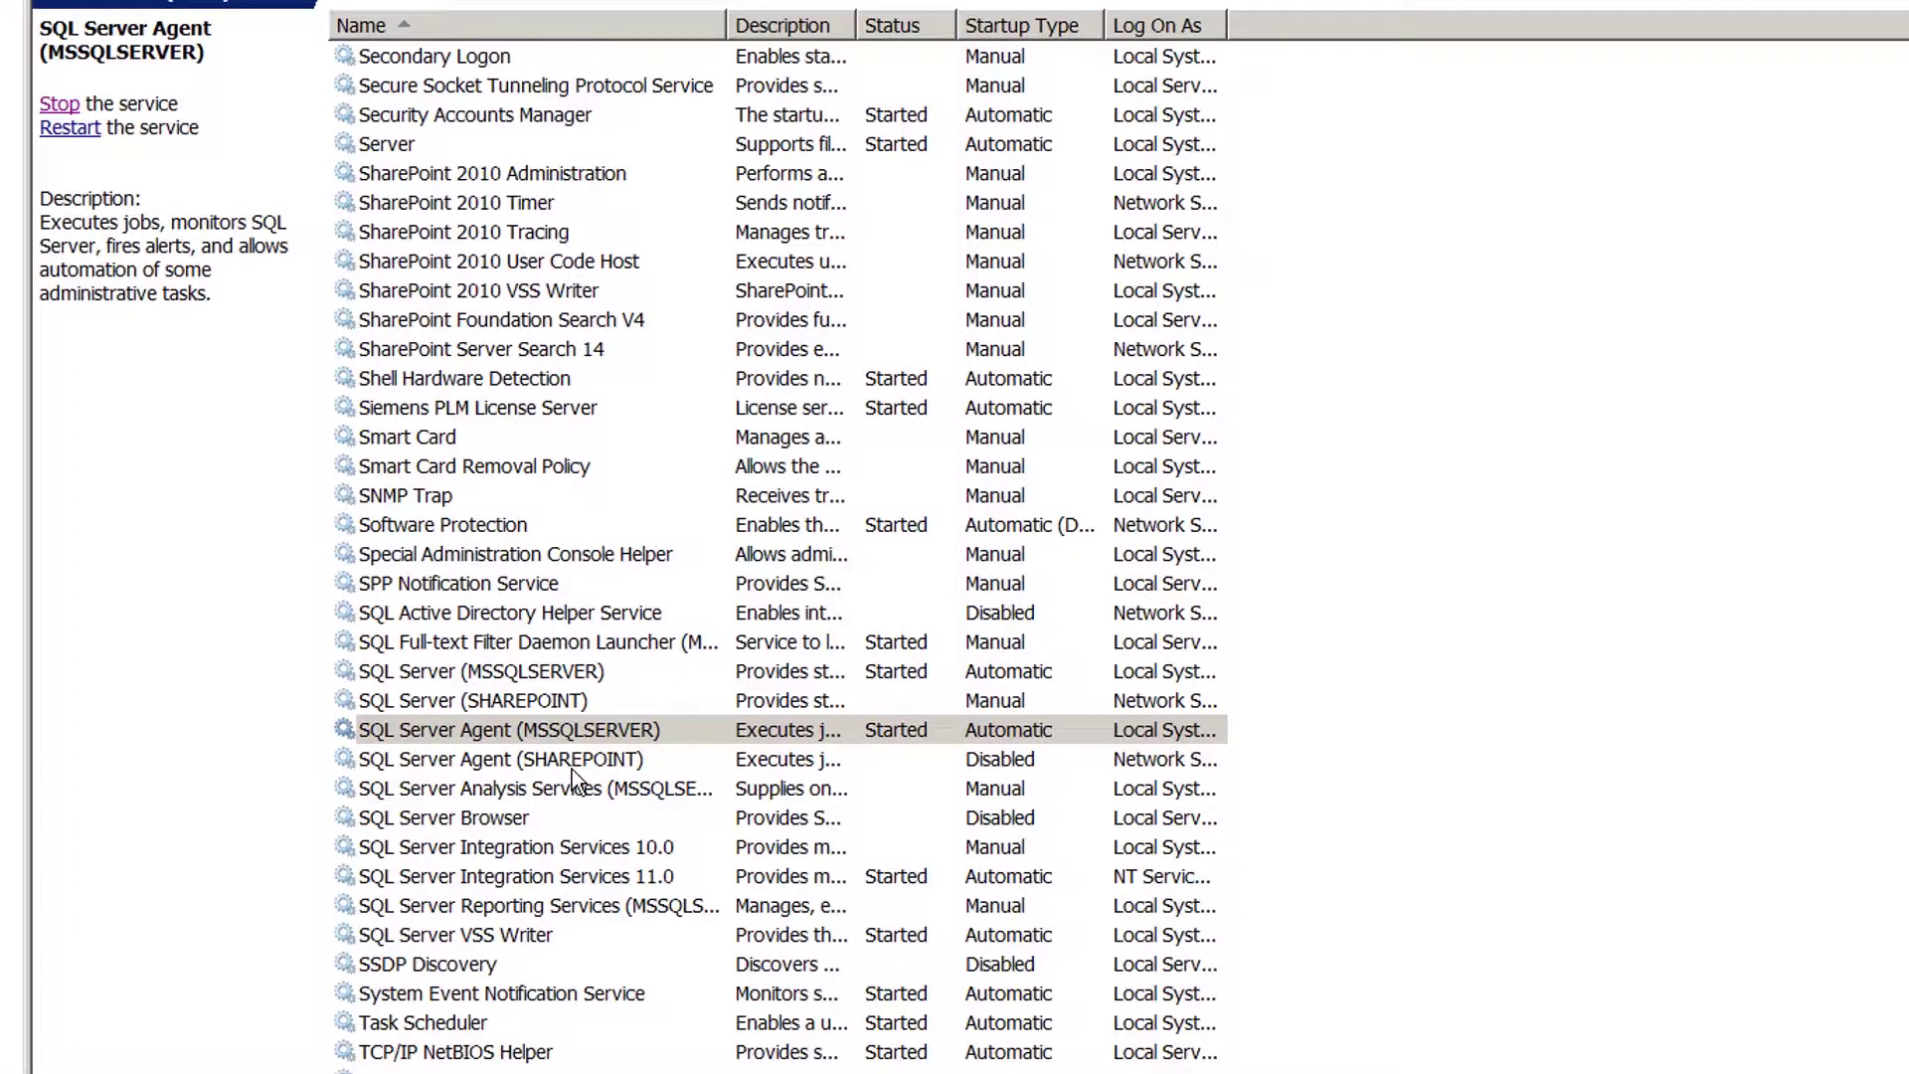
pyautogui.click(571, 736)
pyautogui.press('t')
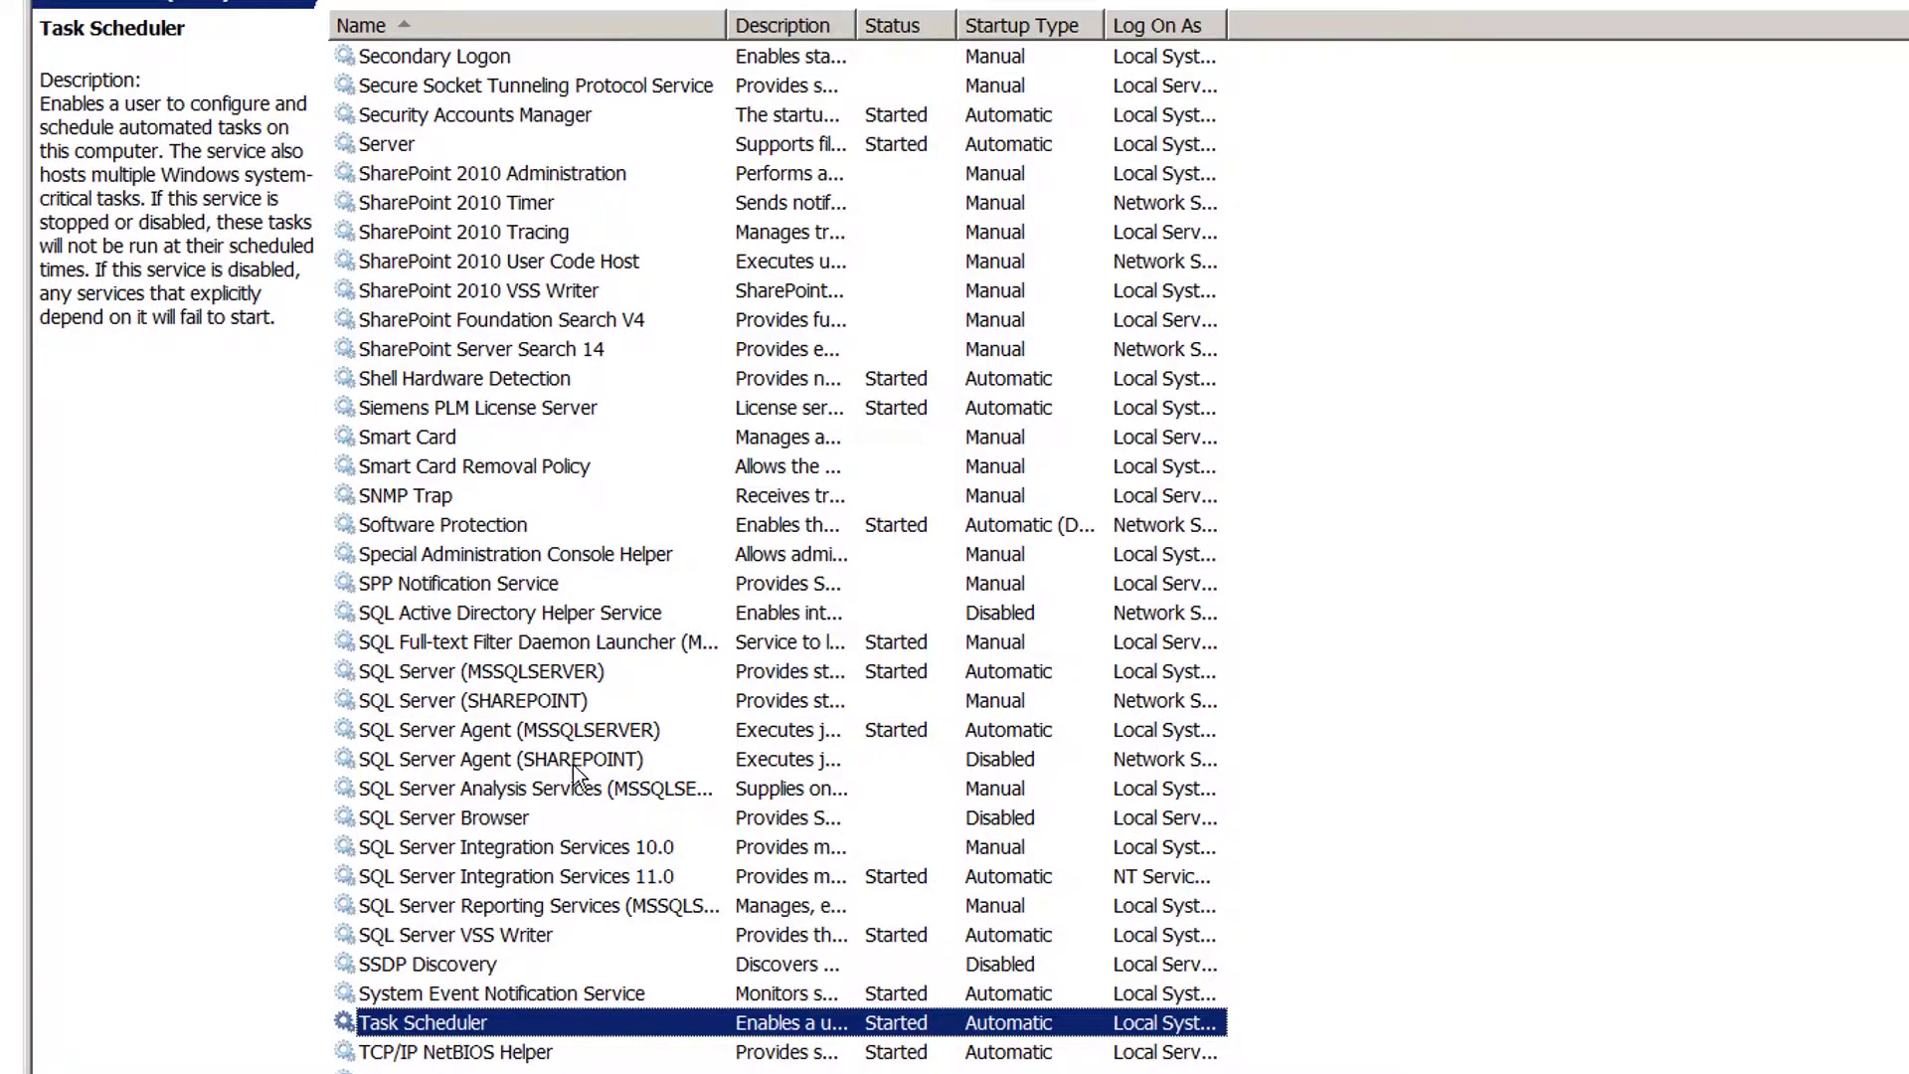
pyautogui.scroll(-4, 563, 768)
pyautogui.scroll(-1, 563, 769)
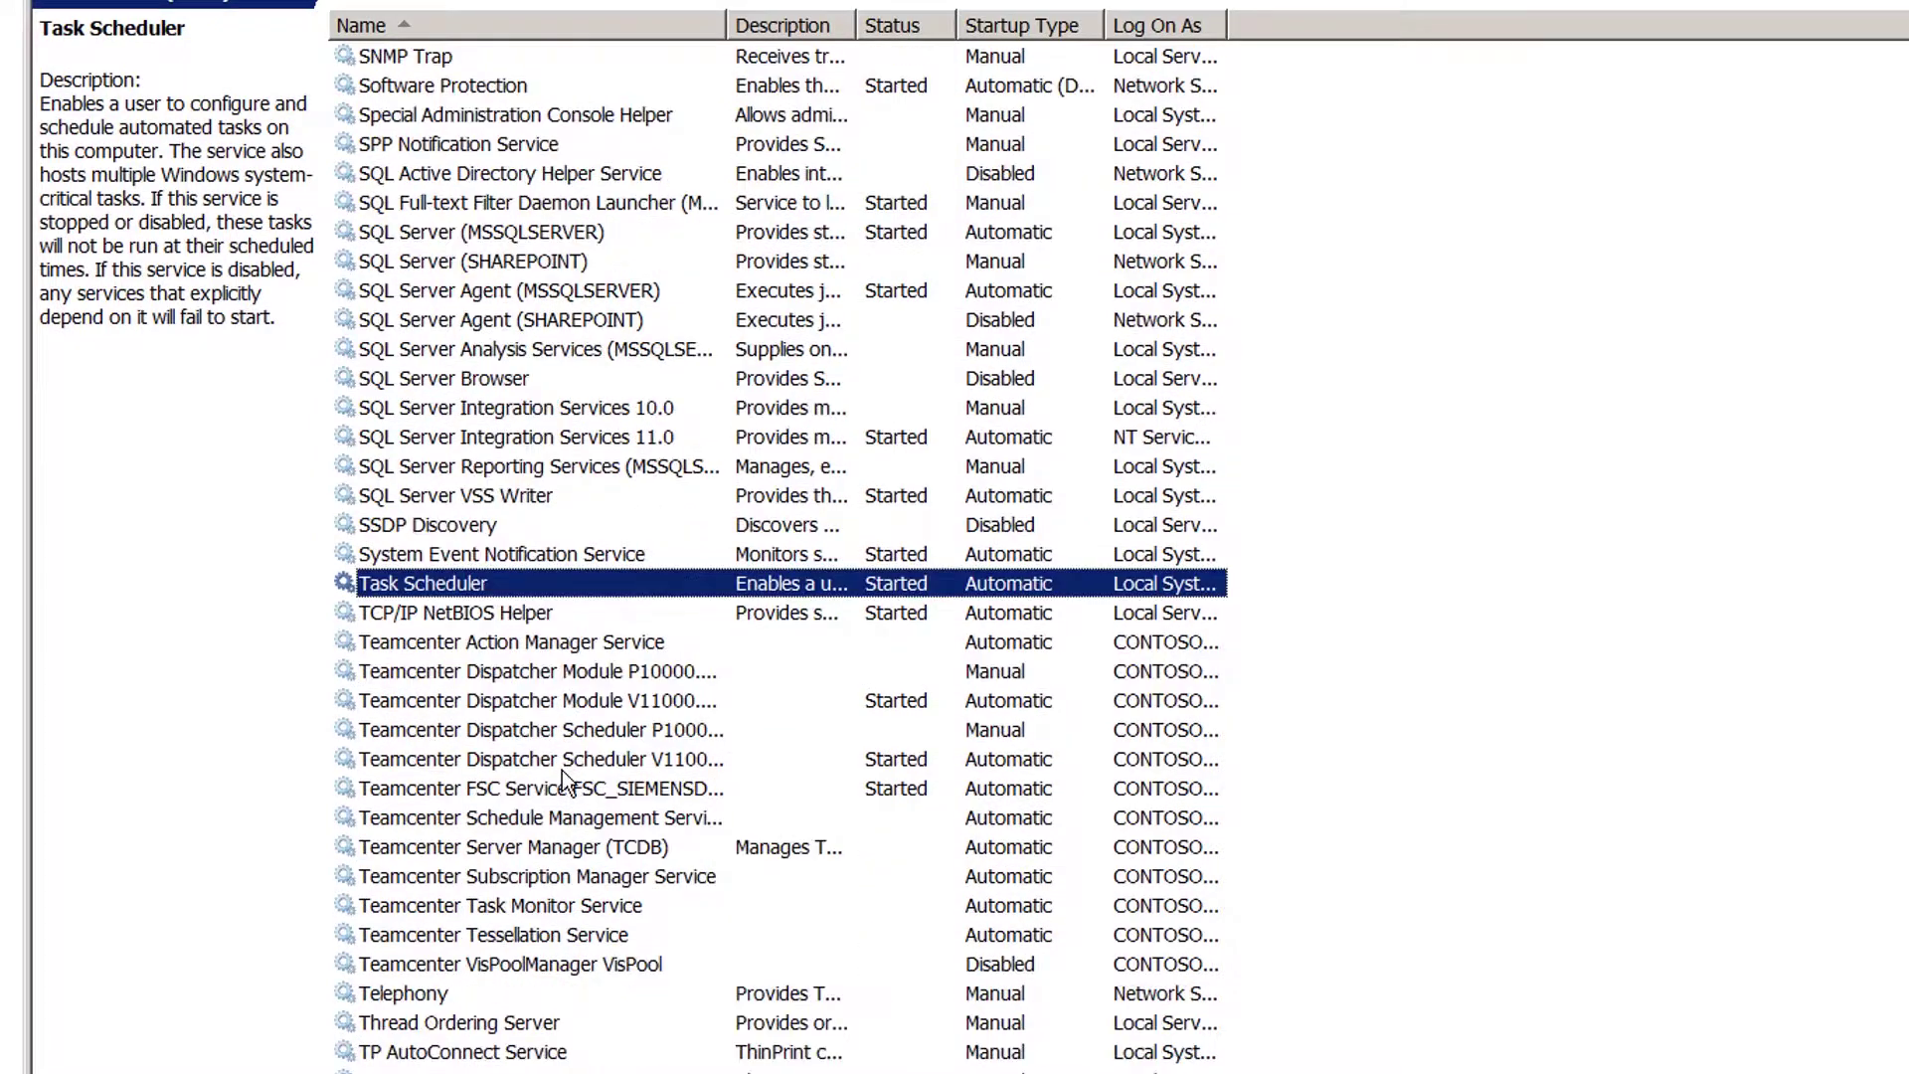
pyautogui.click(606, 851)
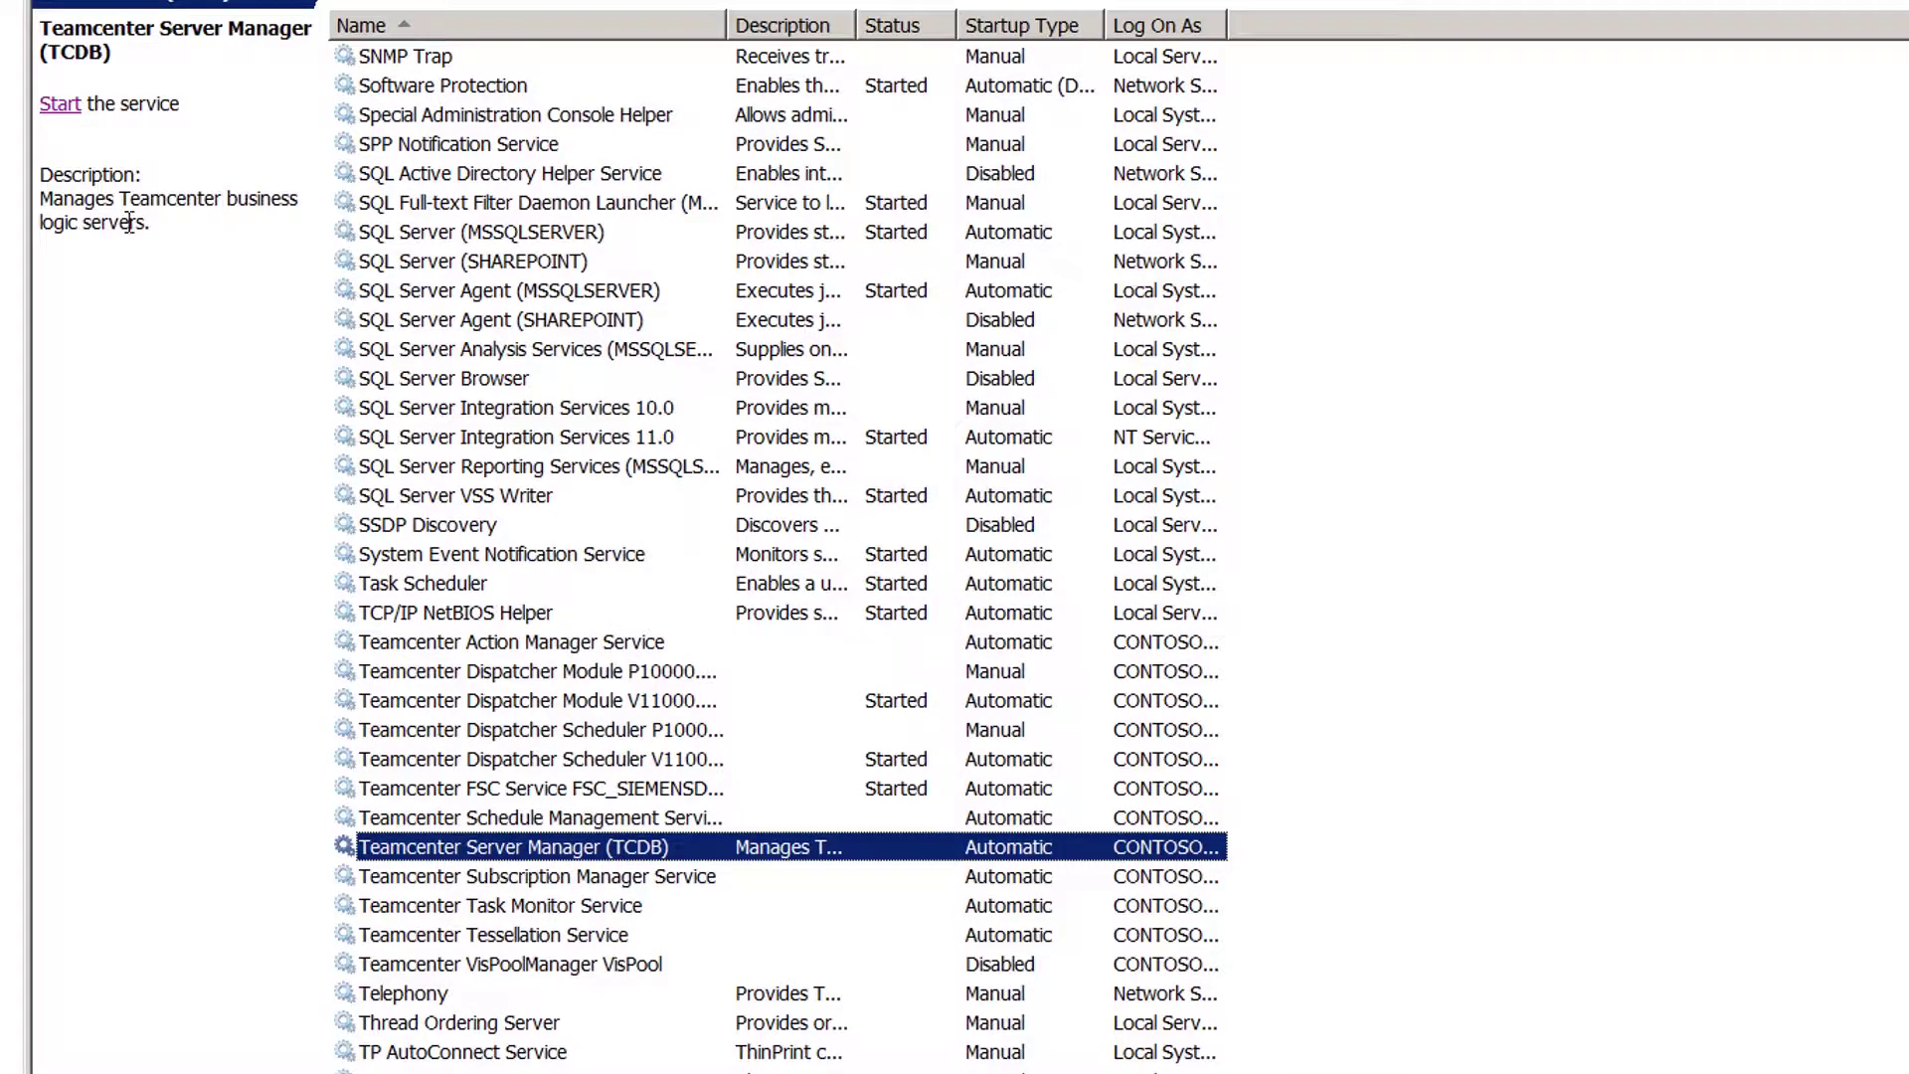
pyautogui.click(54, 105)
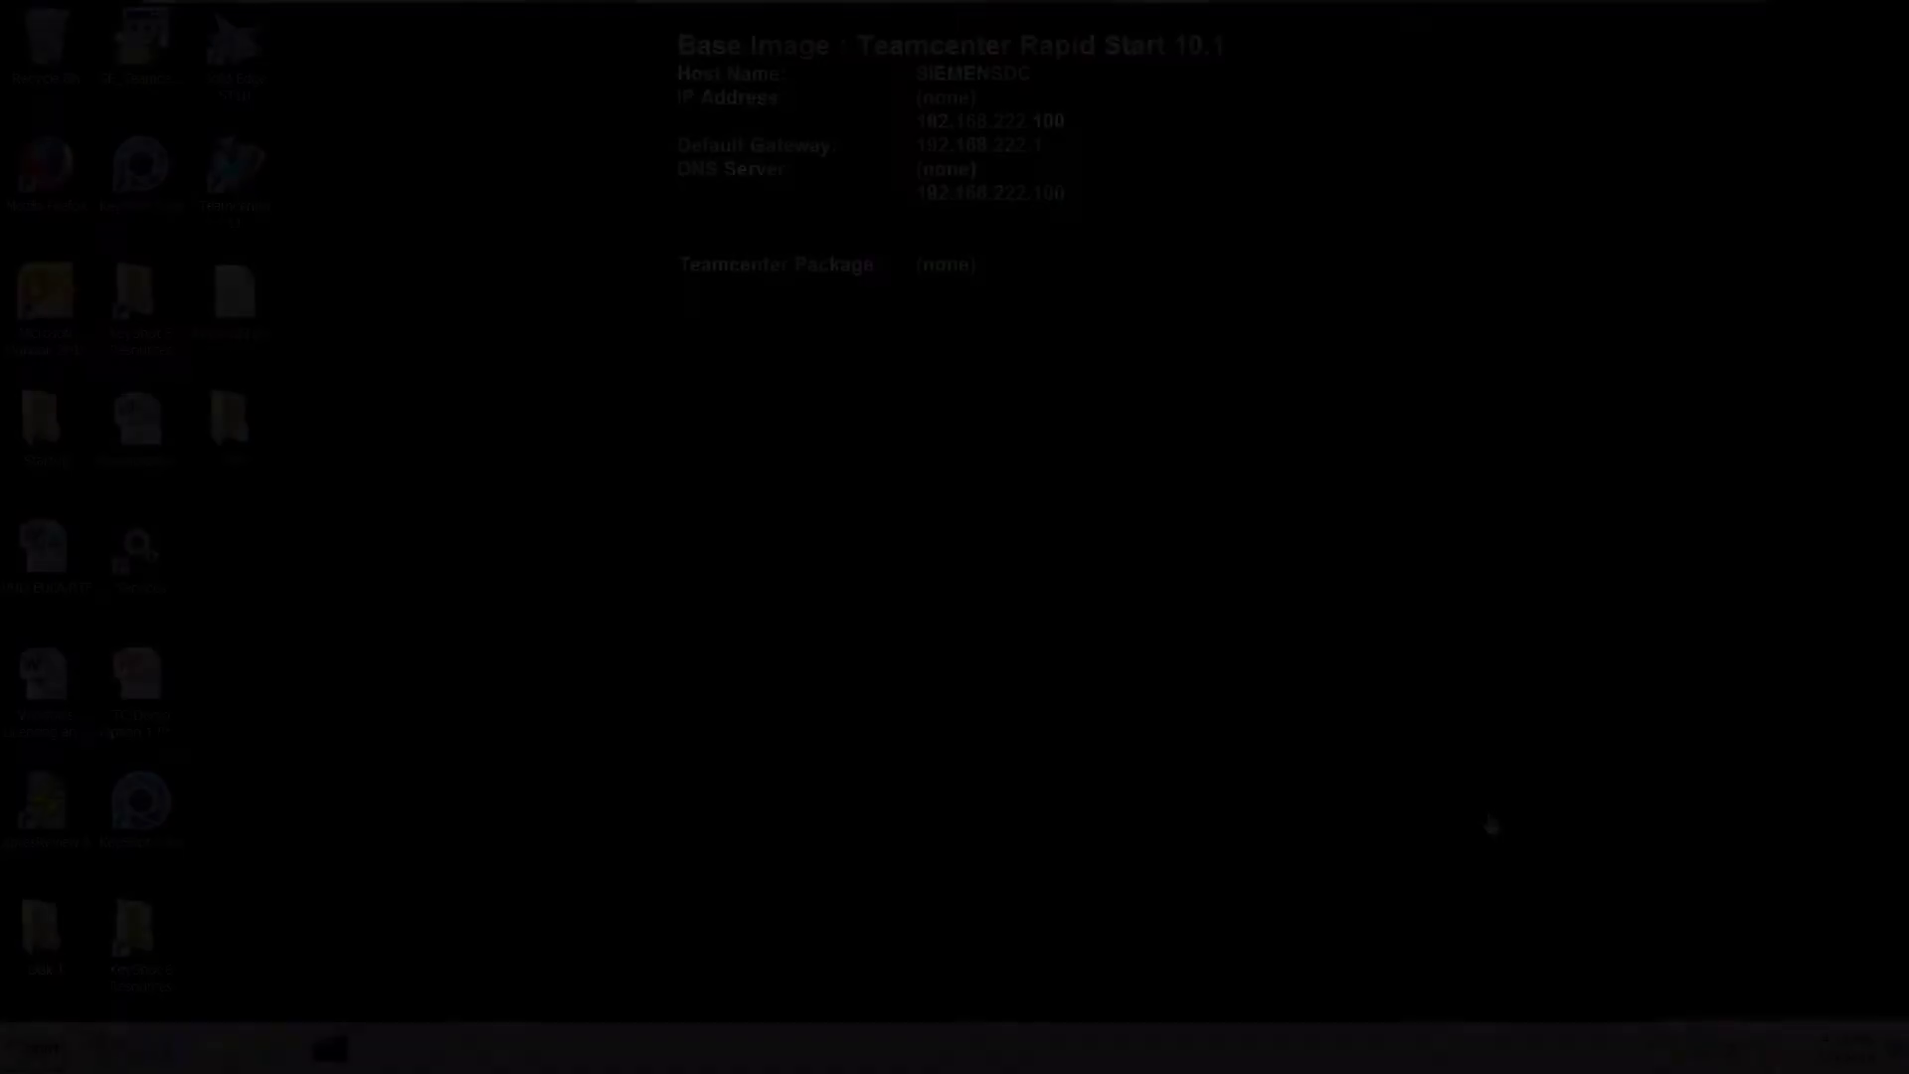
# Browse in Explorer to C:\Windows\System32\drivers\etc and bring up the context menu of the hosts file.
pyautogui.click(217, 1050)
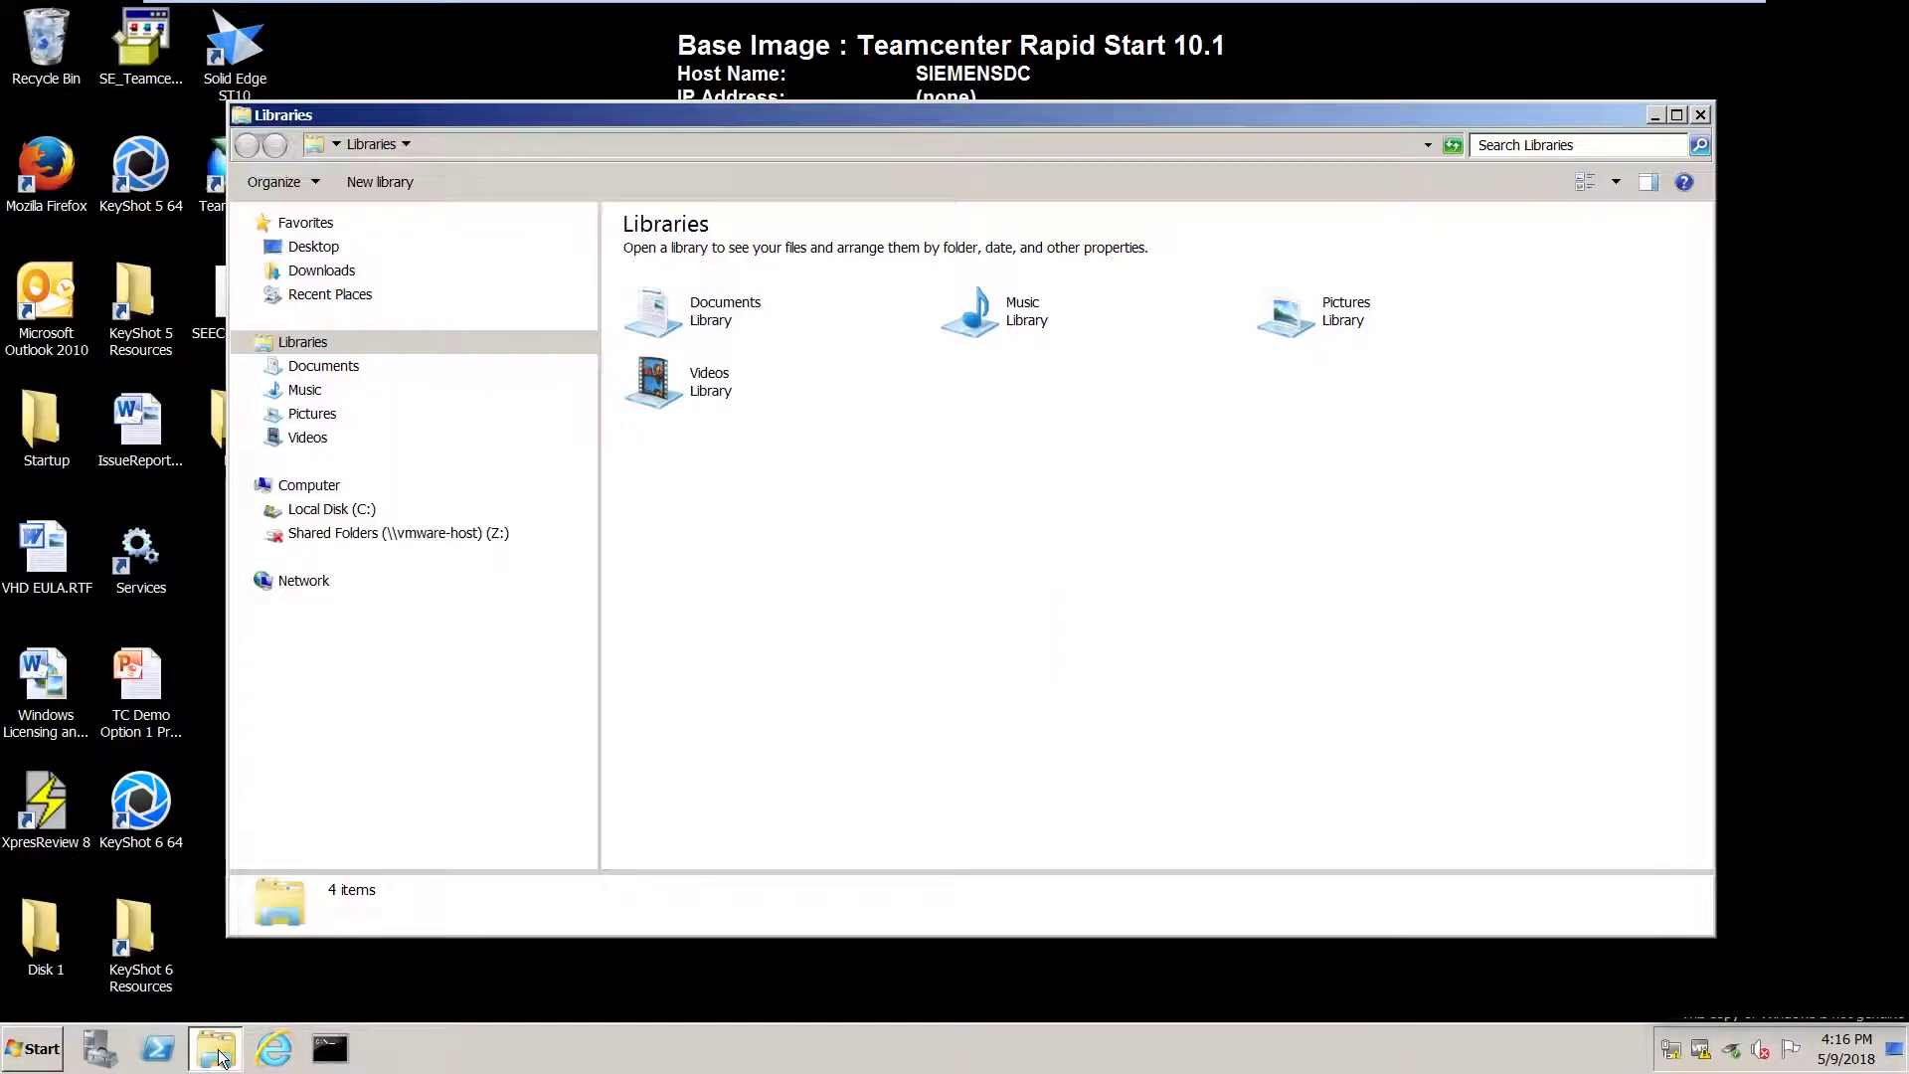
pyautogui.click(332, 509)
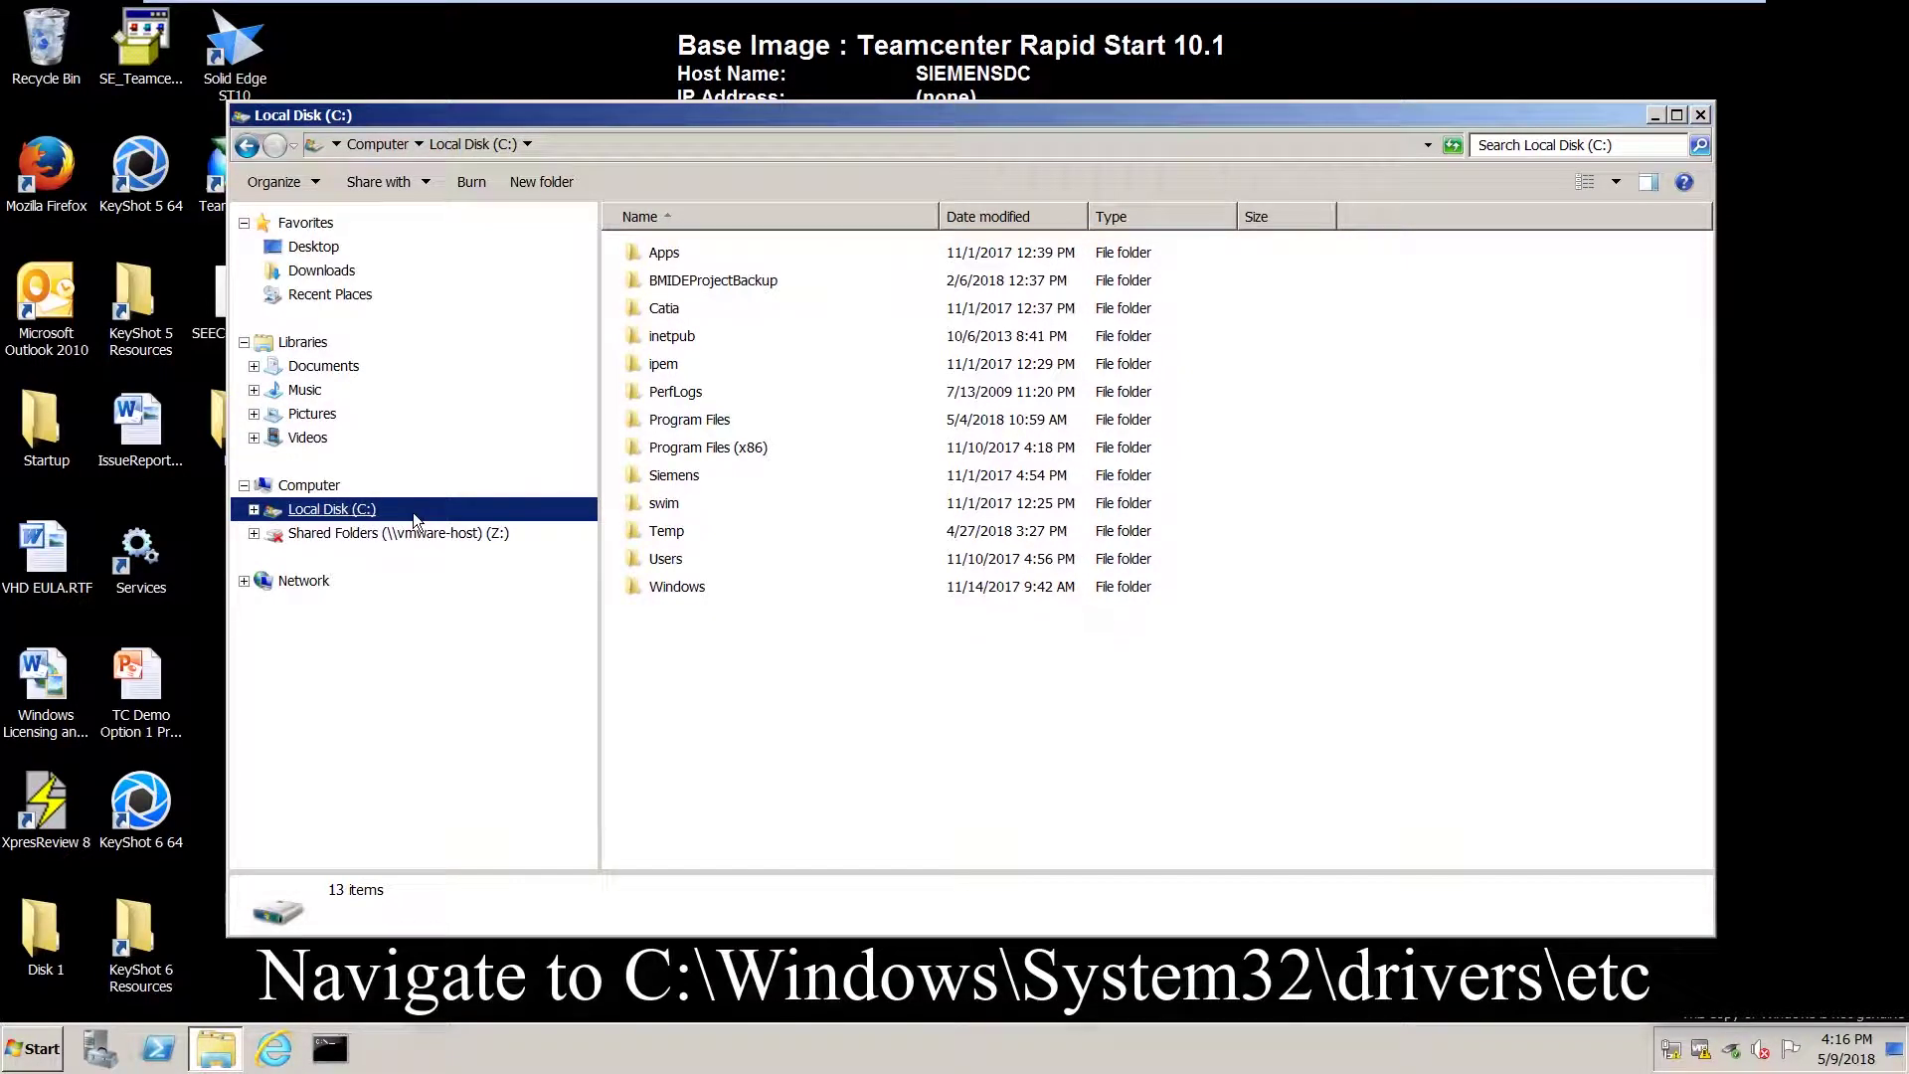
pyautogui.doubleClick(640, 589)
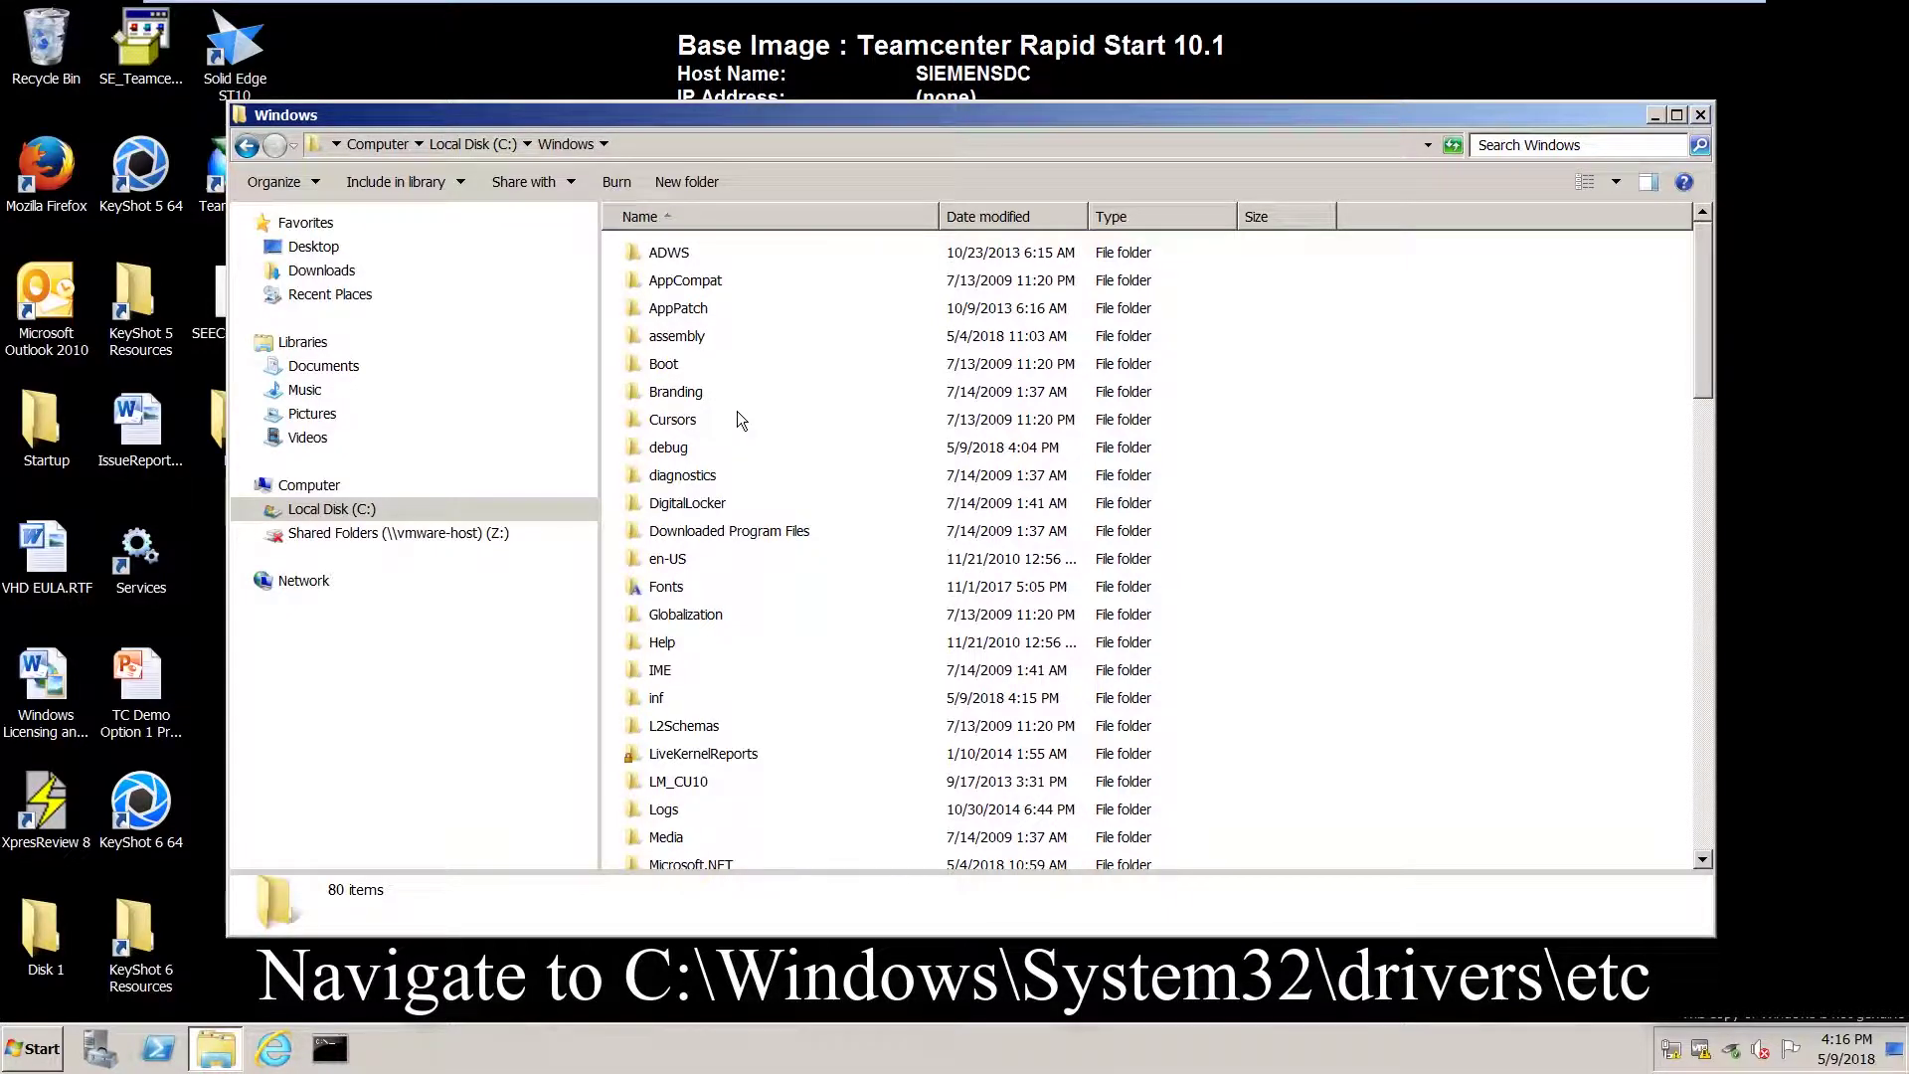
pyautogui.scroll(-2, 738, 422)
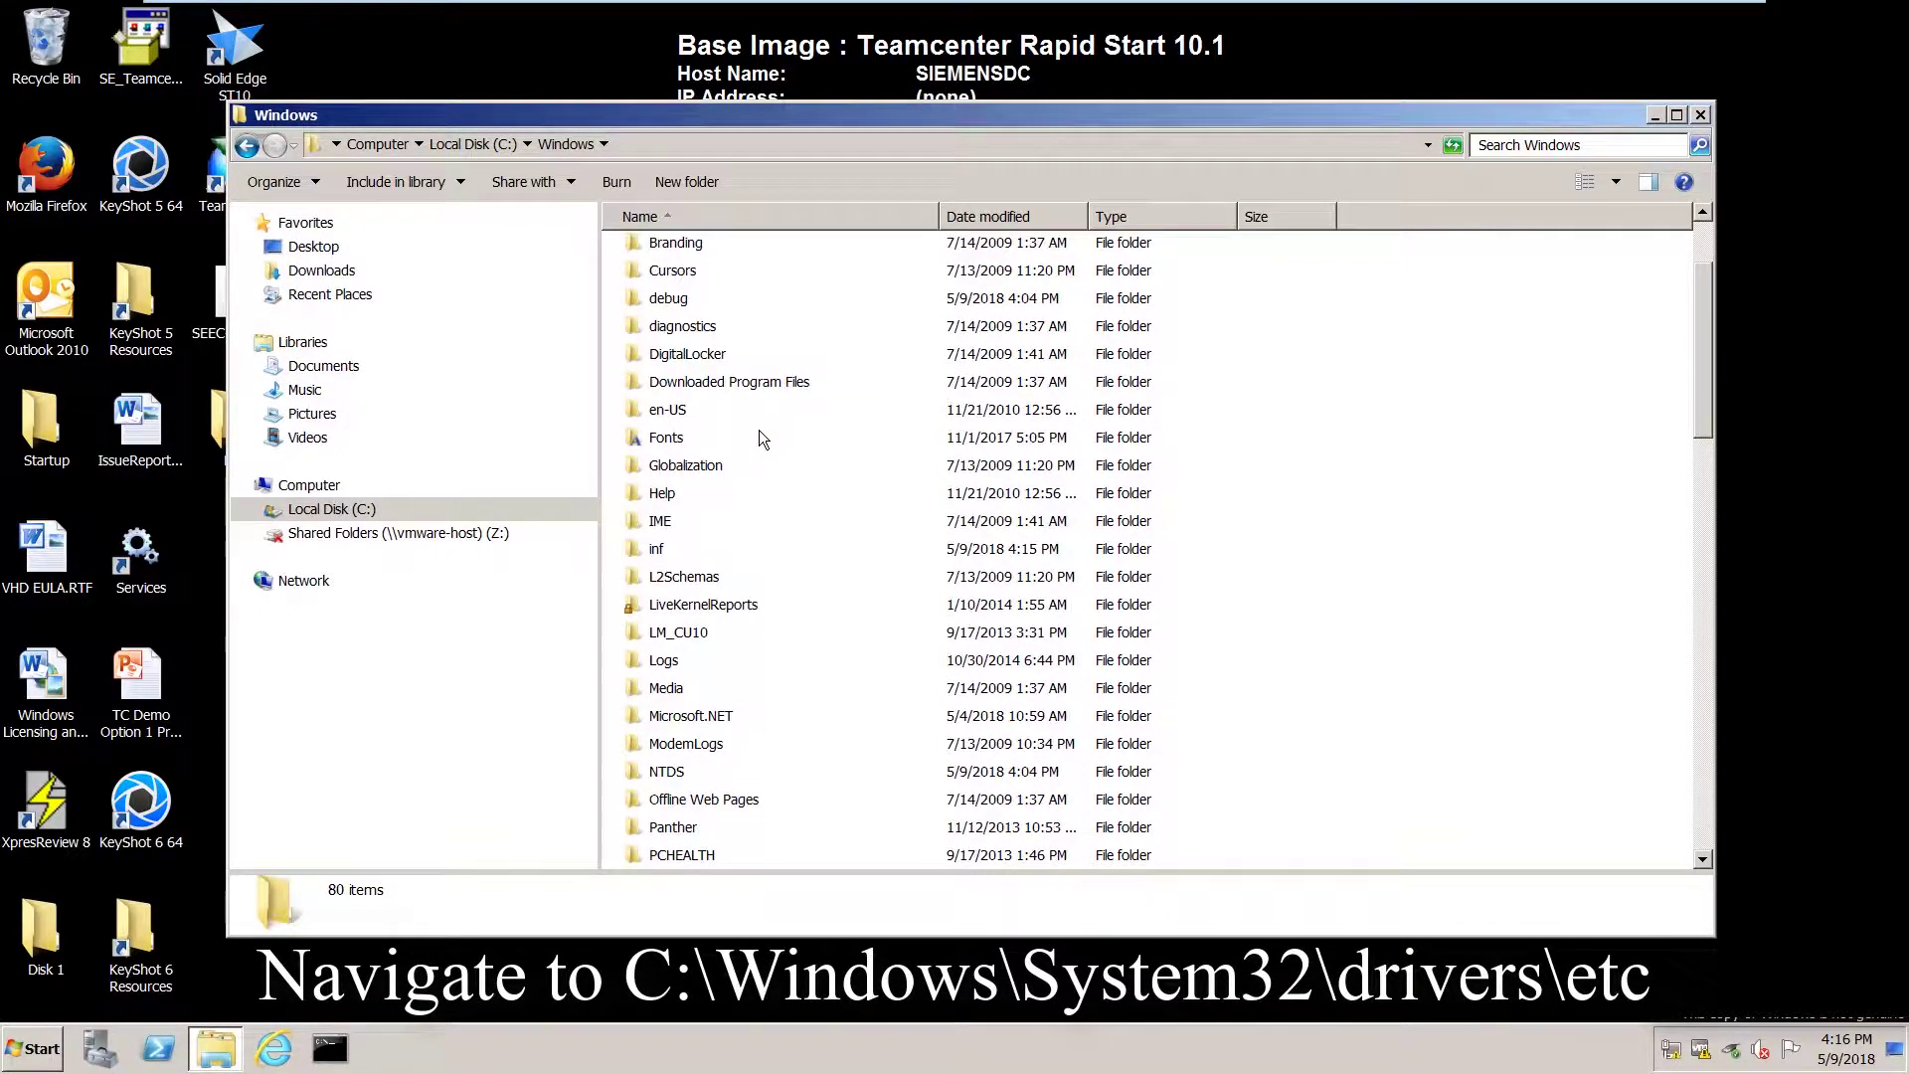
pyautogui.scroll(-1, 760, 430)
pyautogui.scroll(-3, 760, 430)
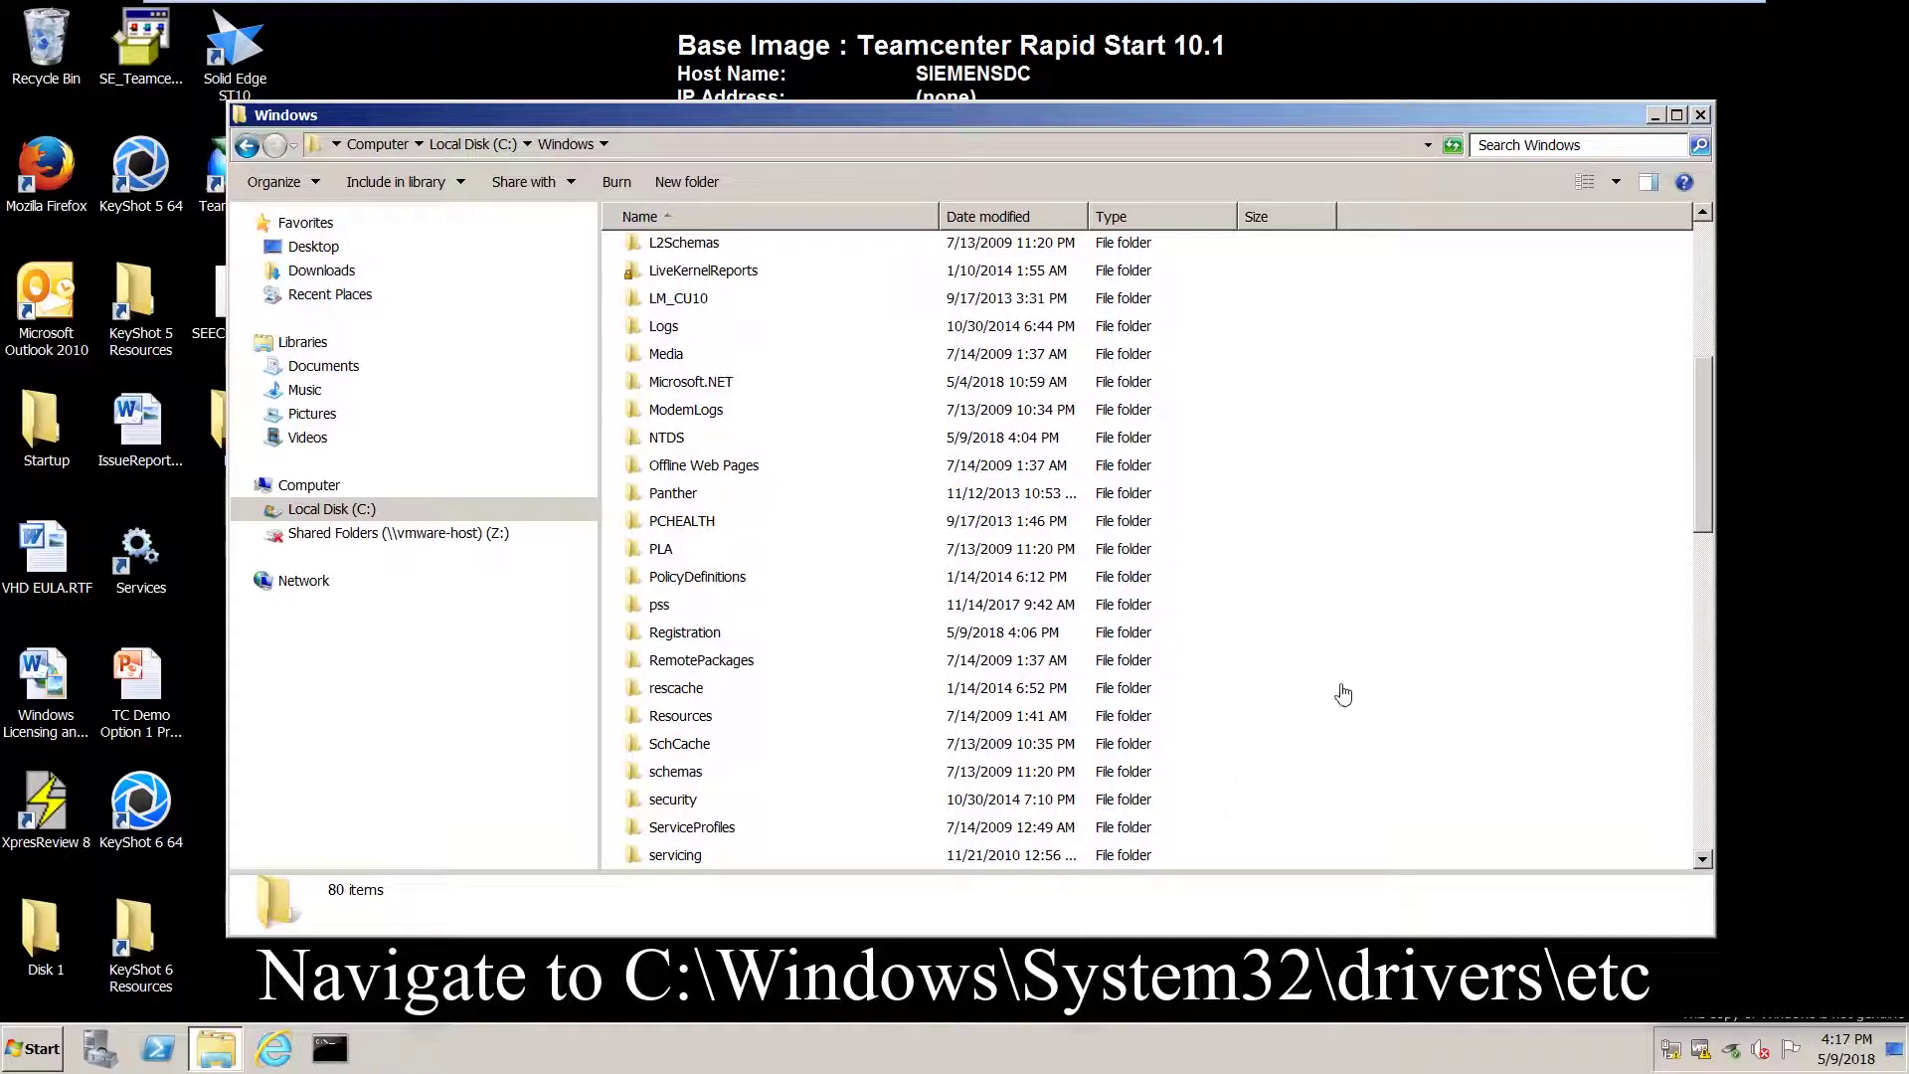
pyautogui.scroll(-4, 1344, 694)
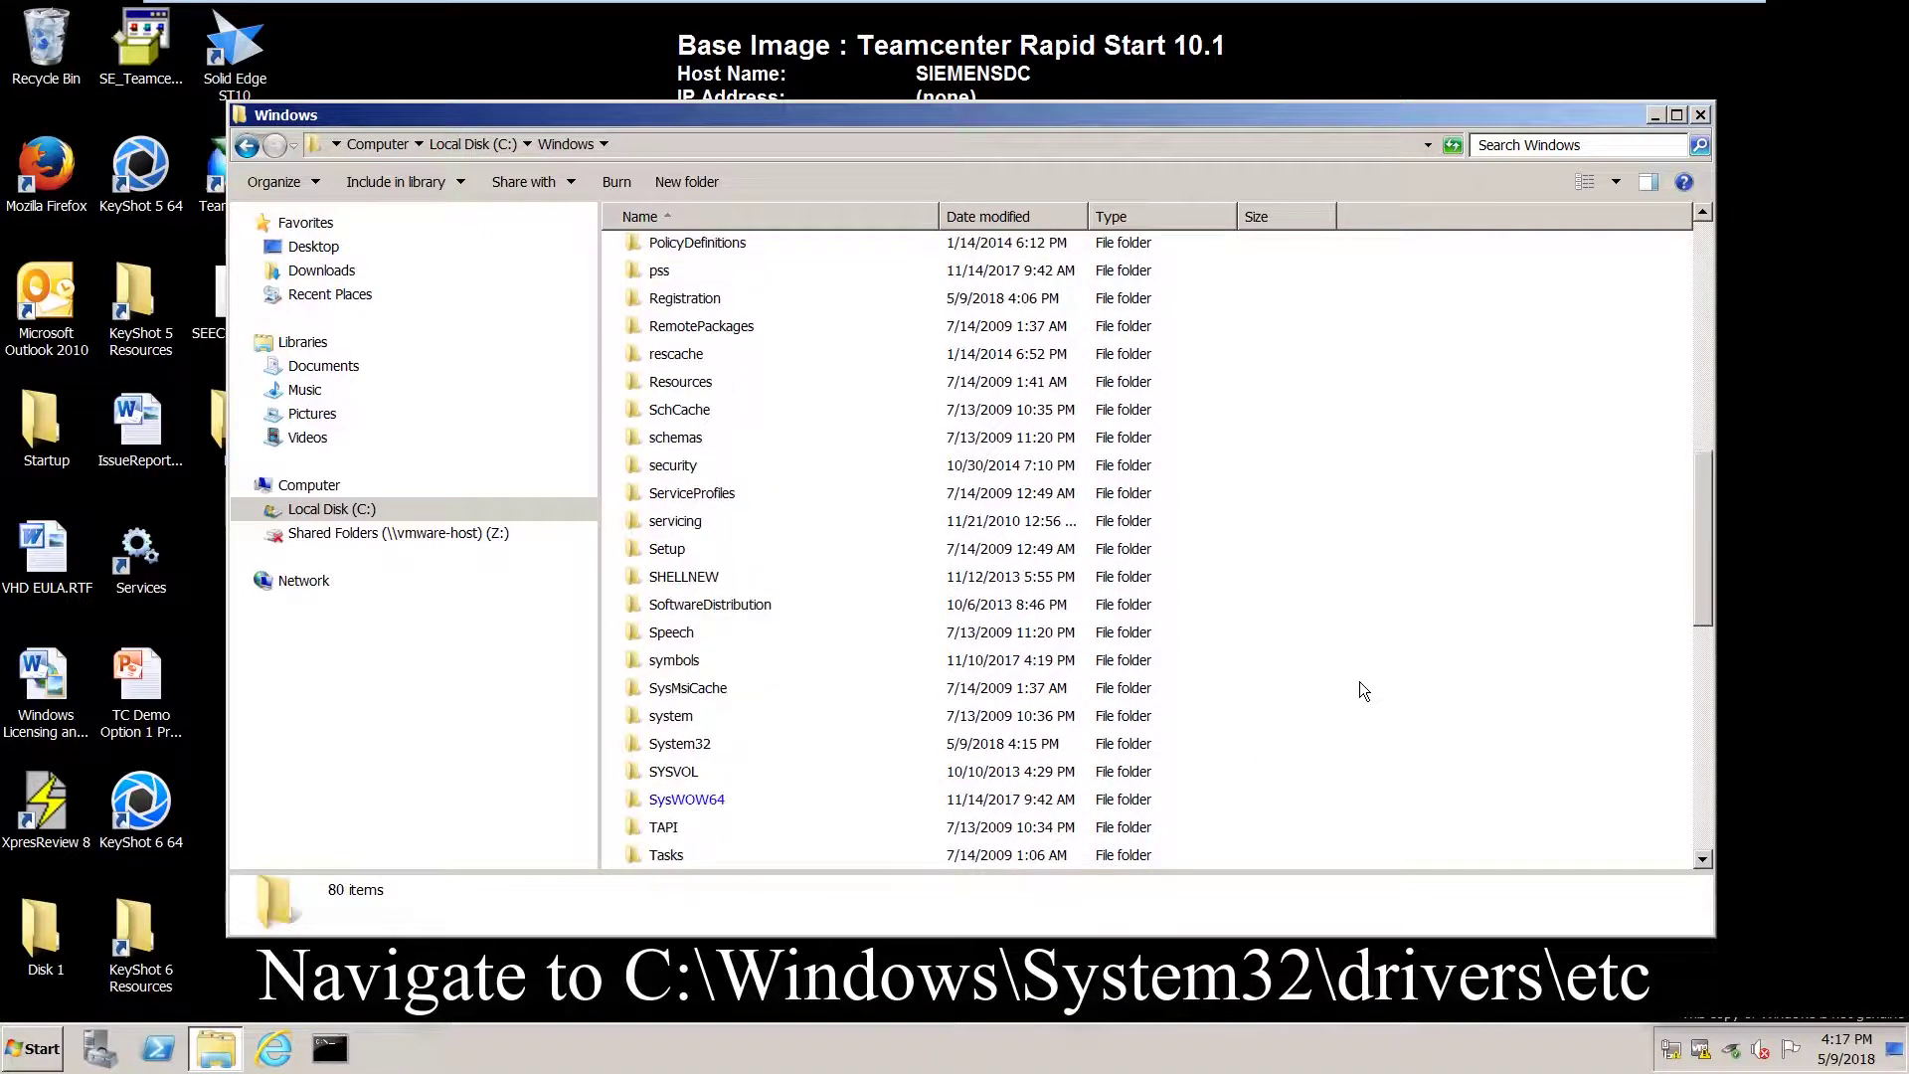
pyautogui.doubleClick(668, 746)
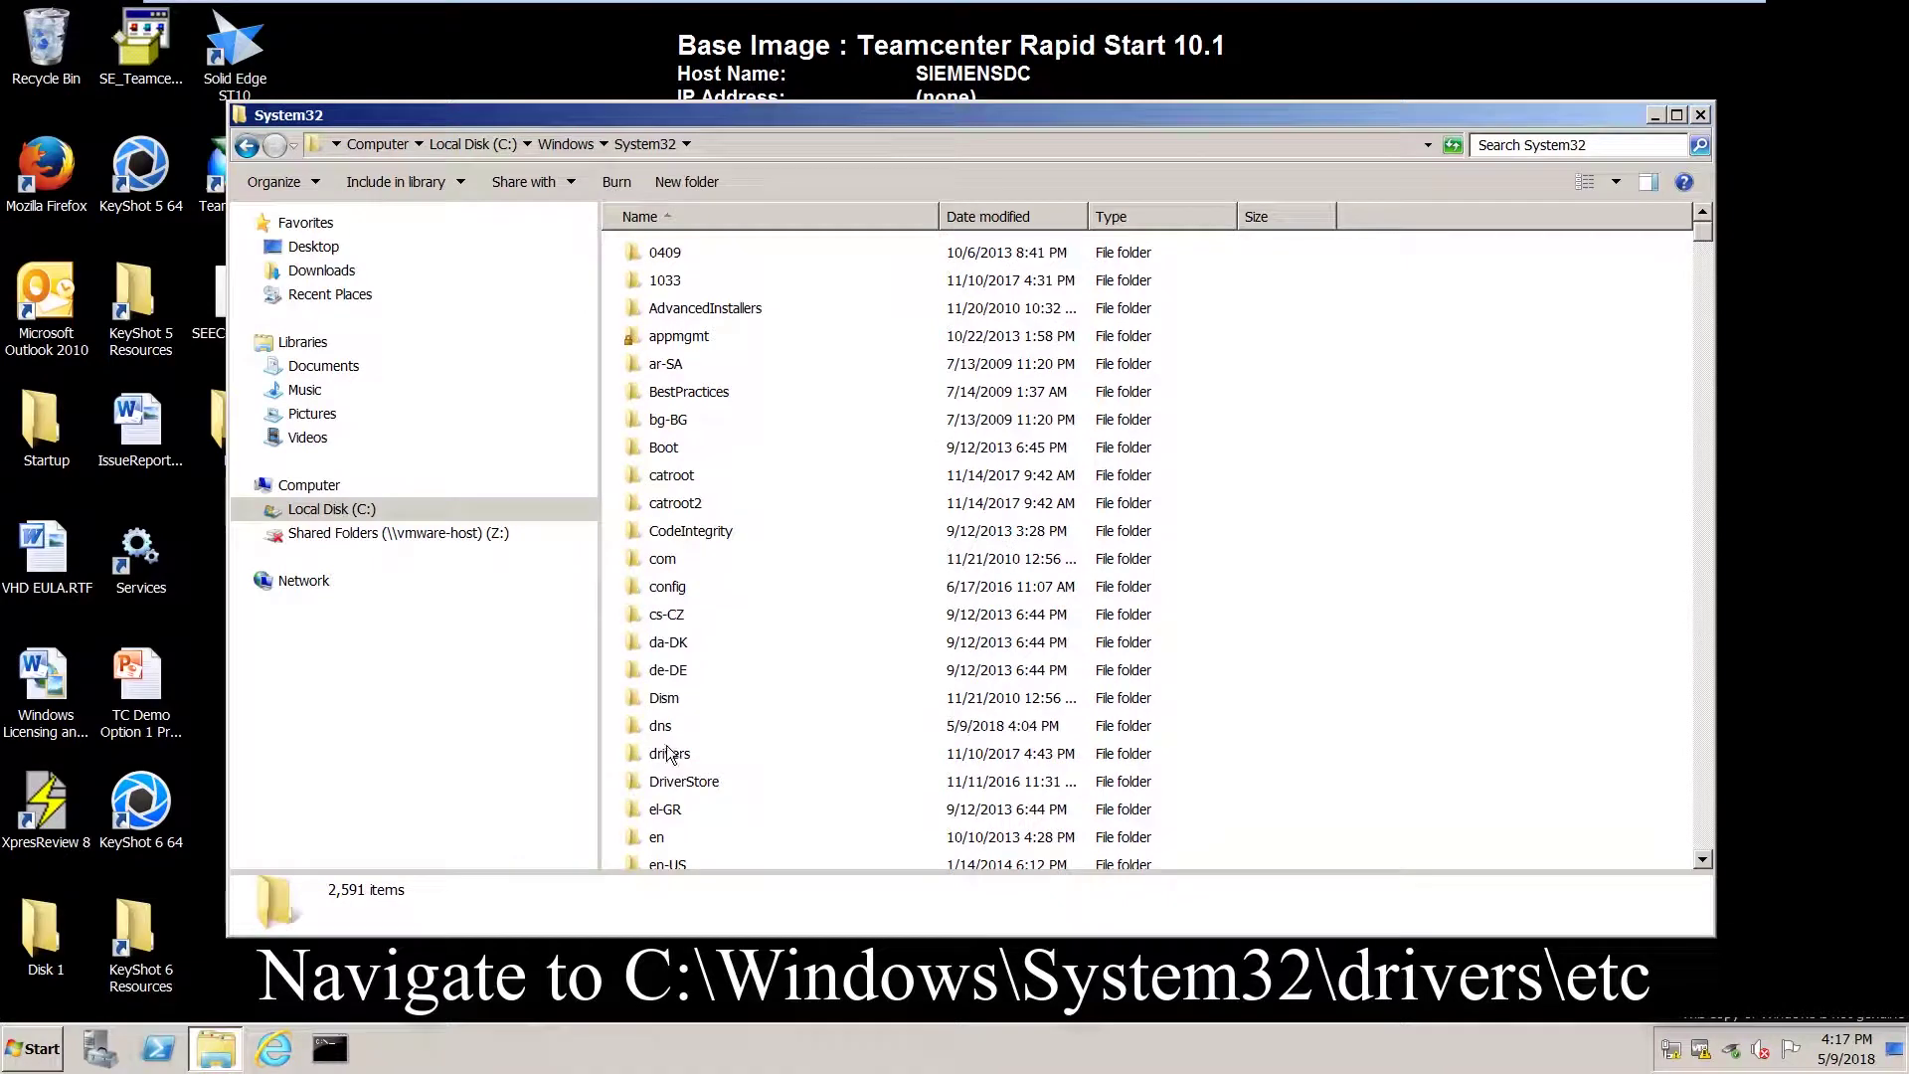
pyautogui.doubleClick(668, 753)
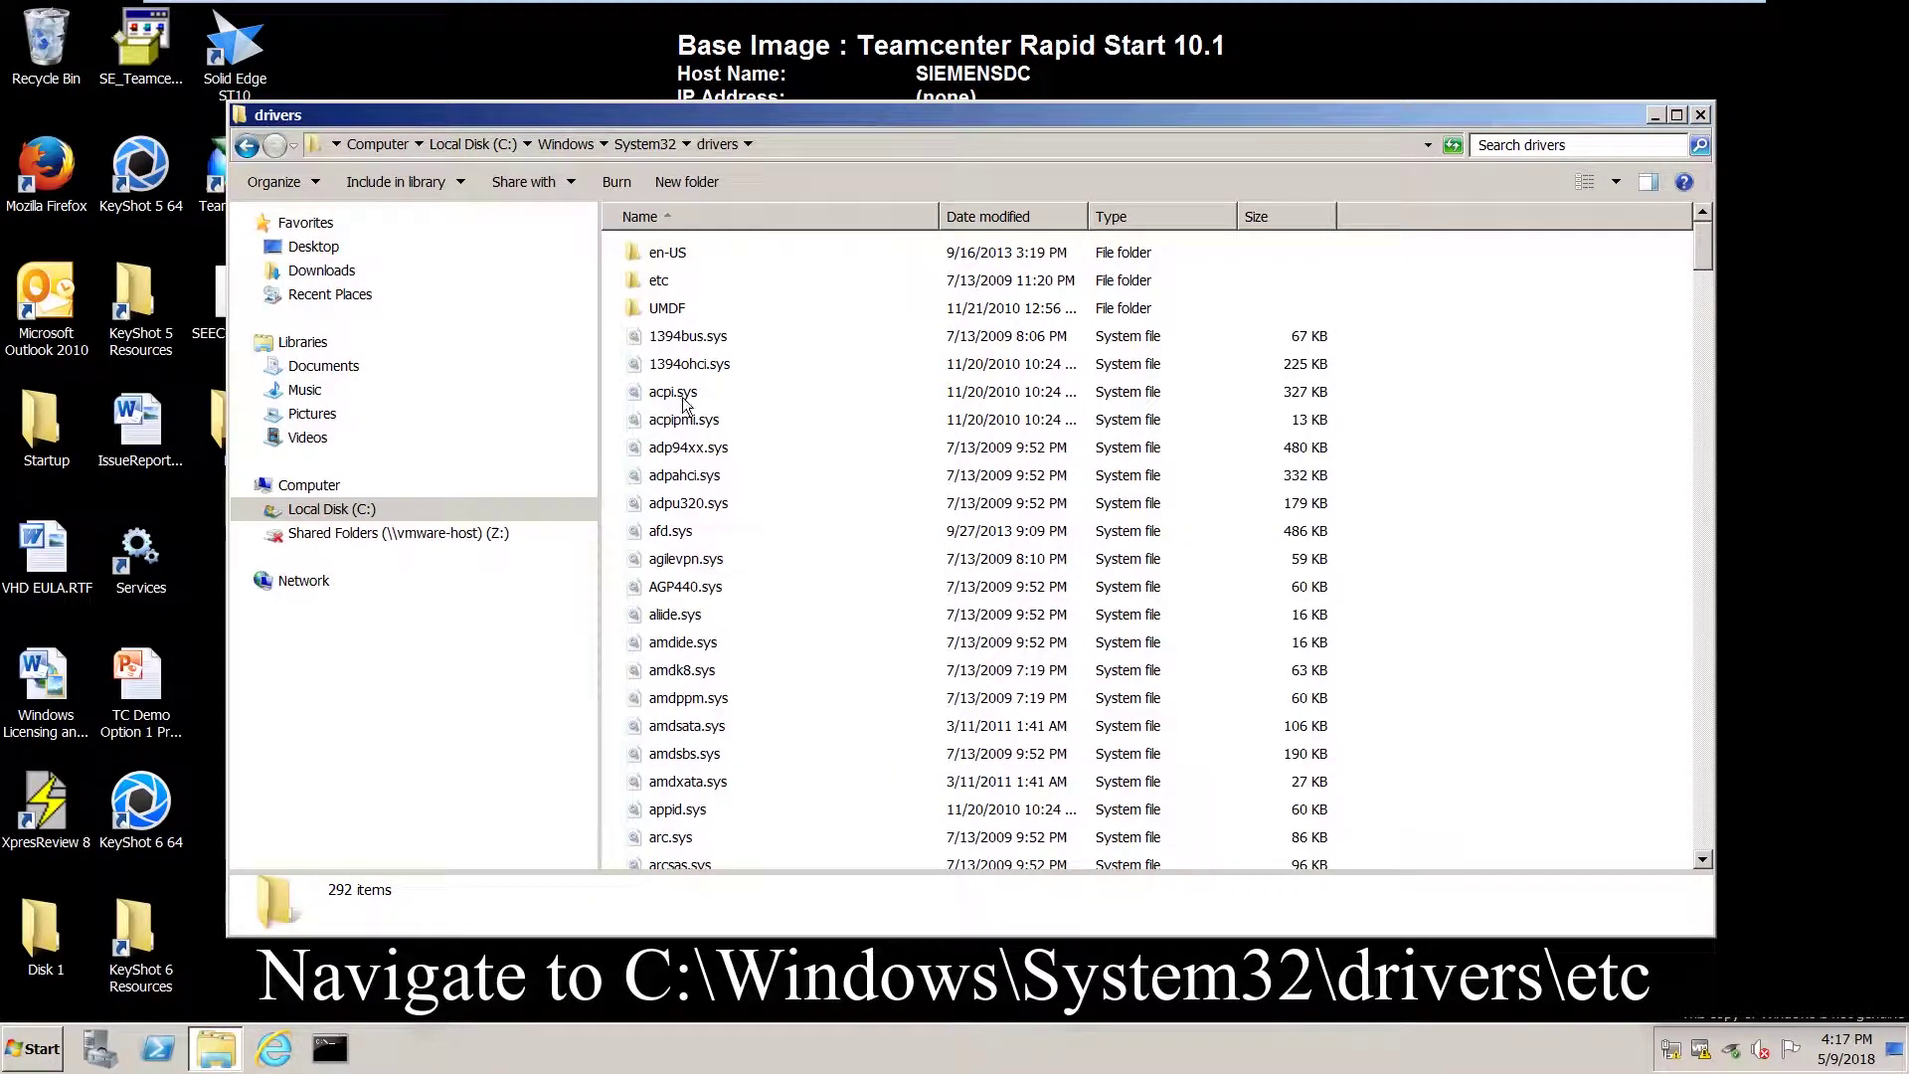
pyautogui.doubleClick(664, 280)
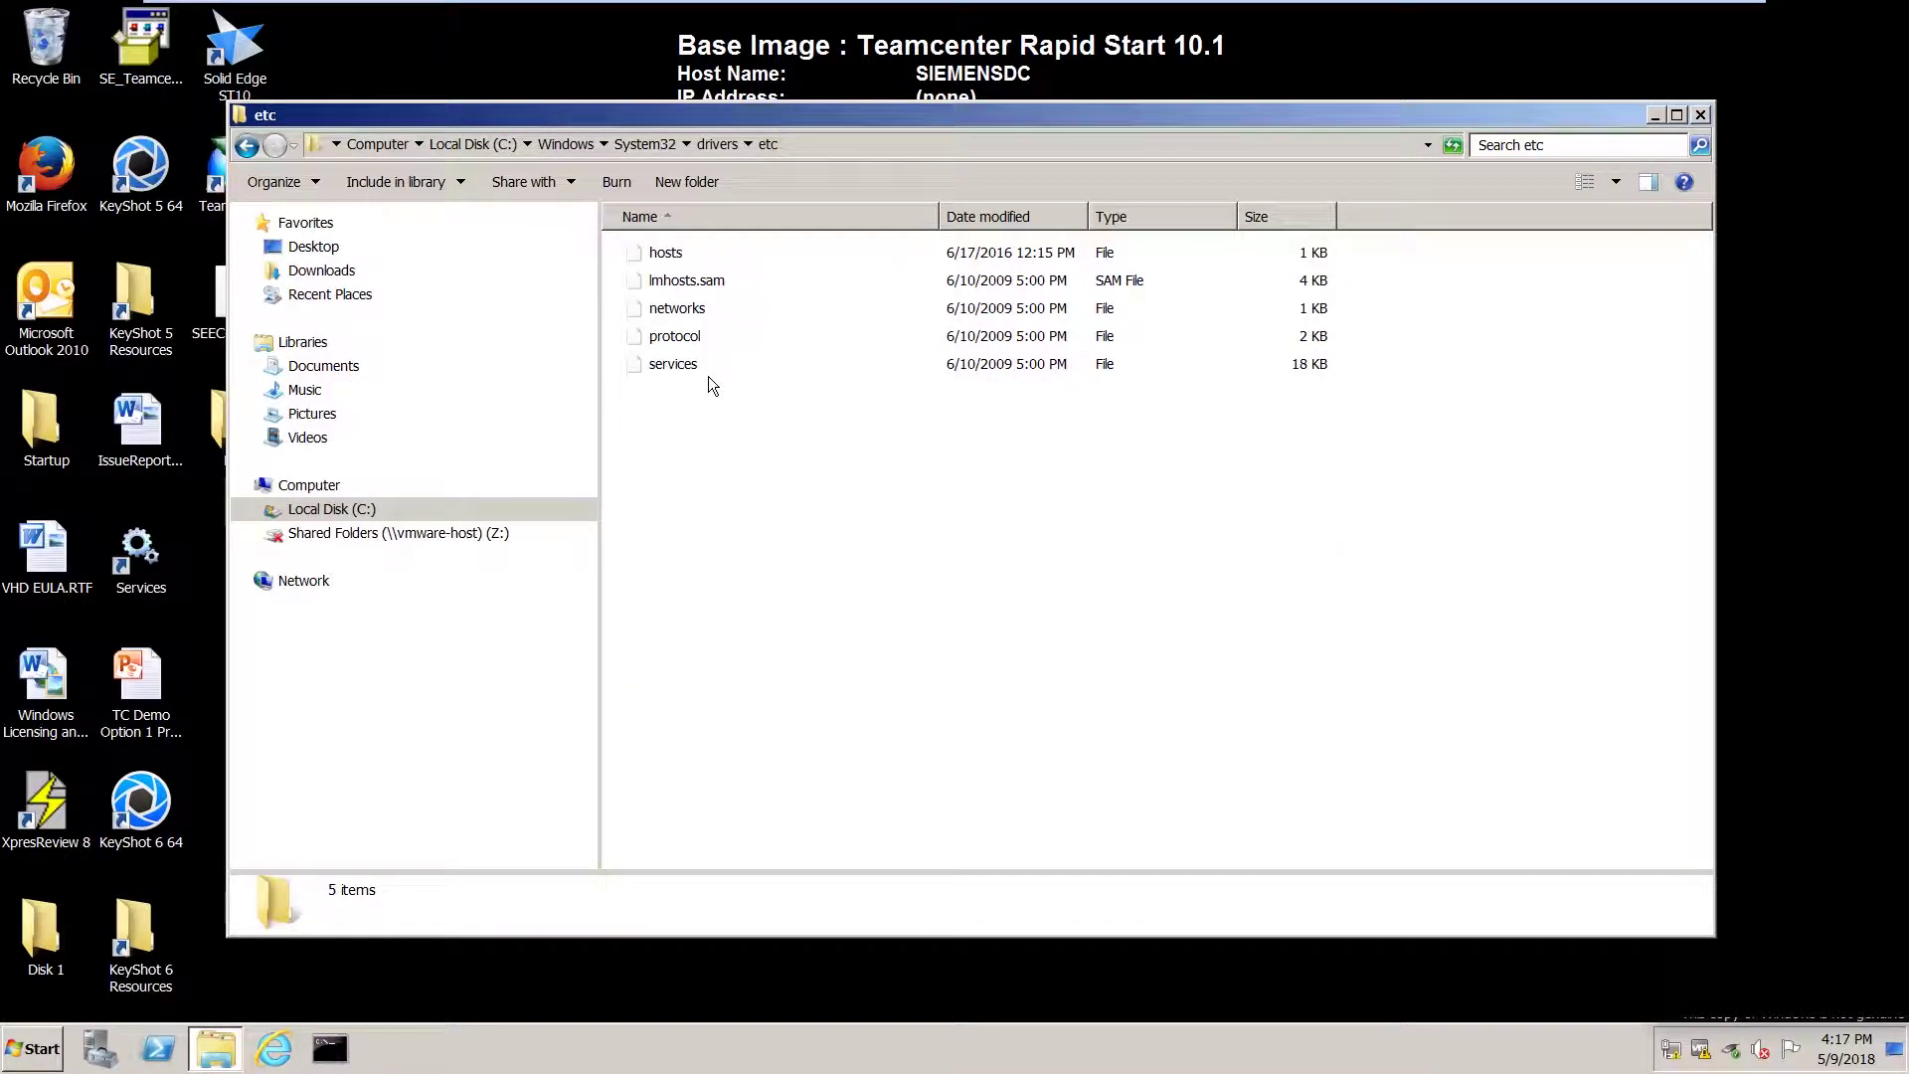
pyautogui.rightClick(683, 251)
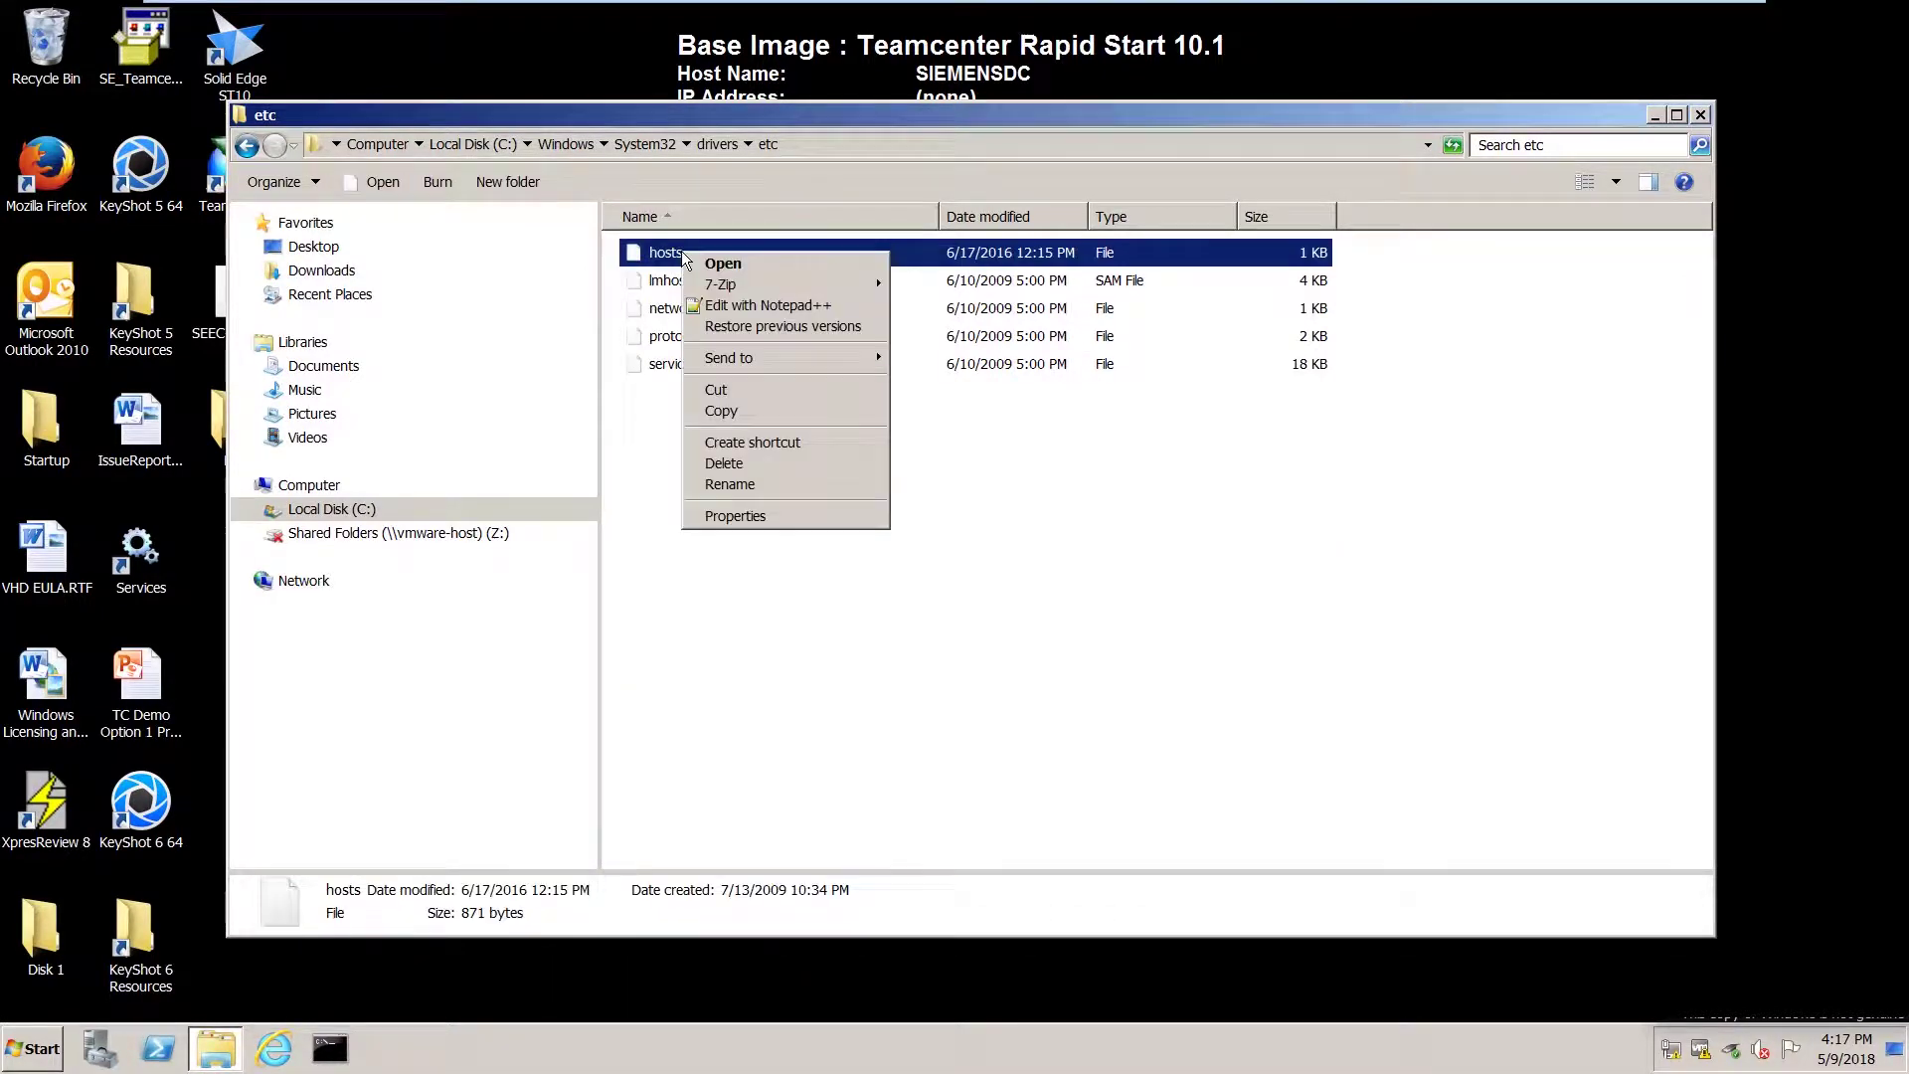
# Open hosts in Notepad++ and add line 23 'tc-server ip tc-server hostname' below the siemensdc entry.
pyautogui.click(720, 310)
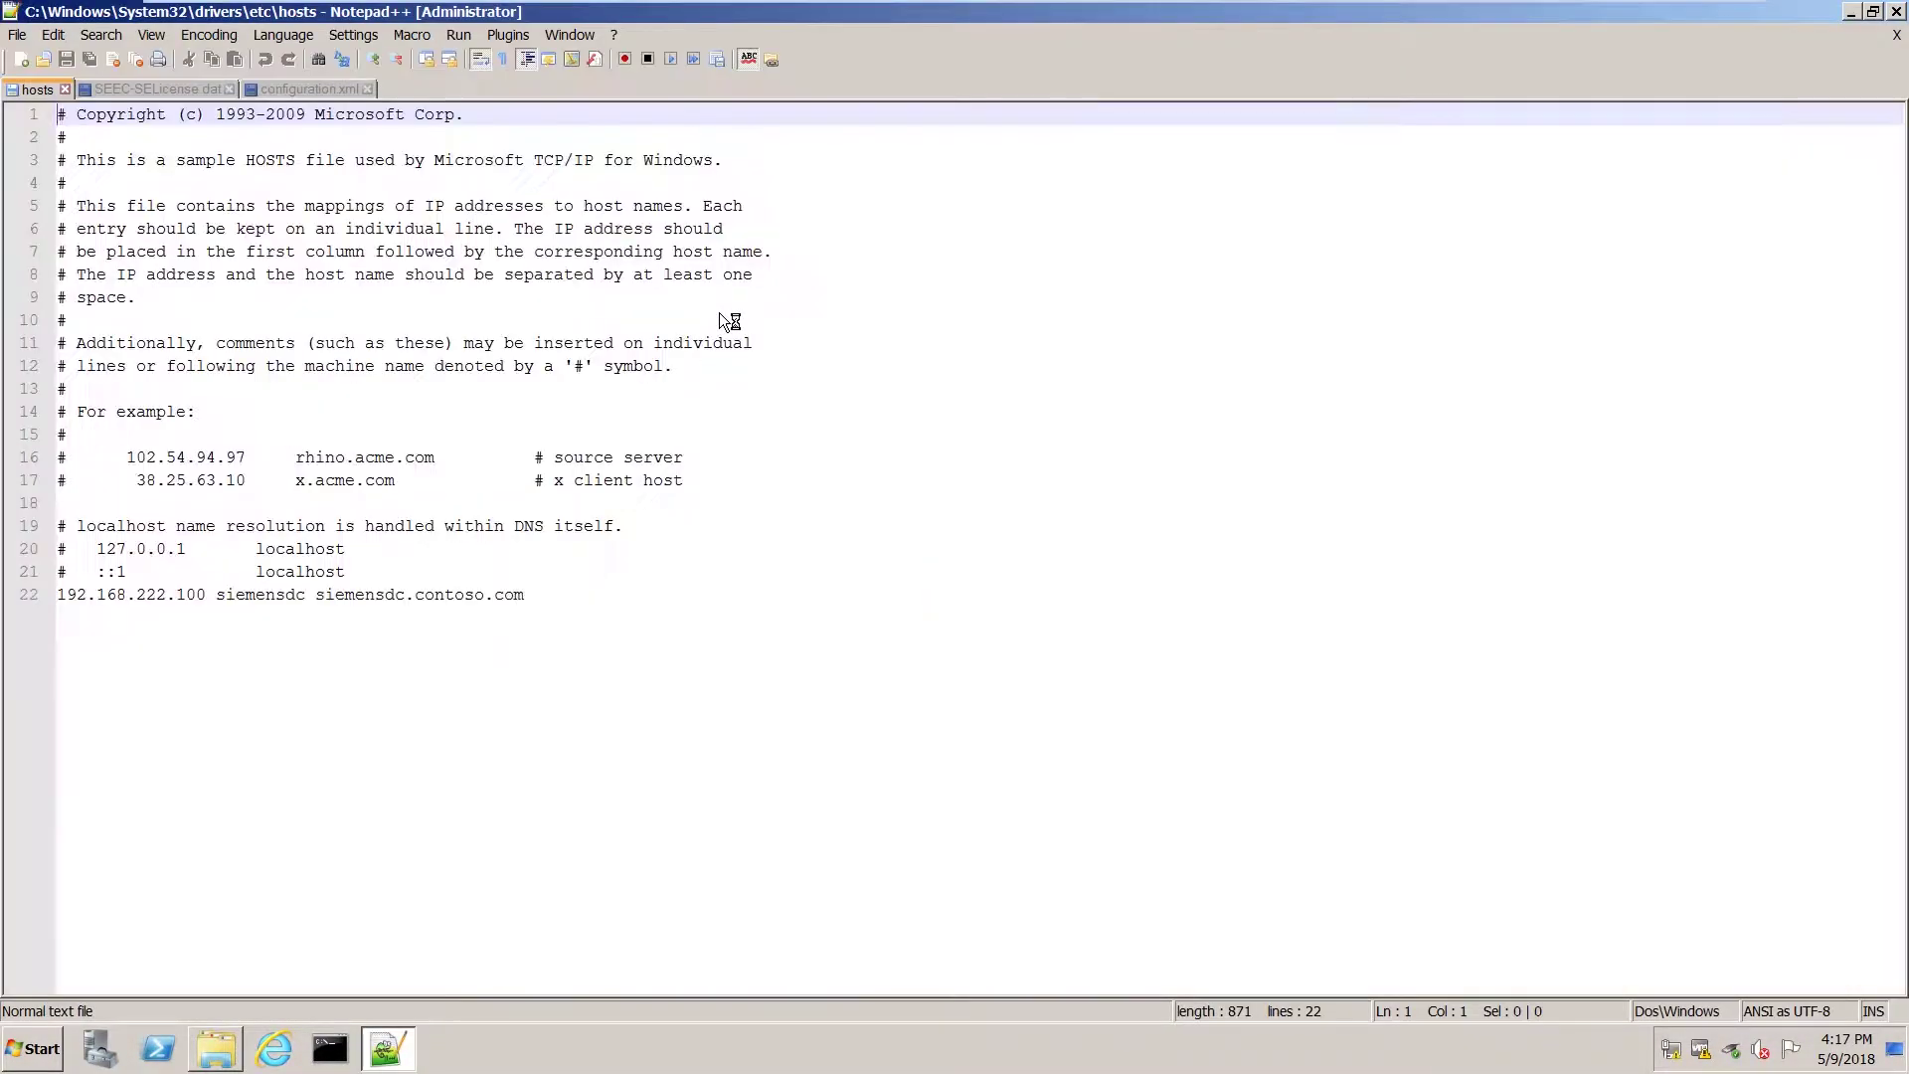
pyautogui.click(667, 595)
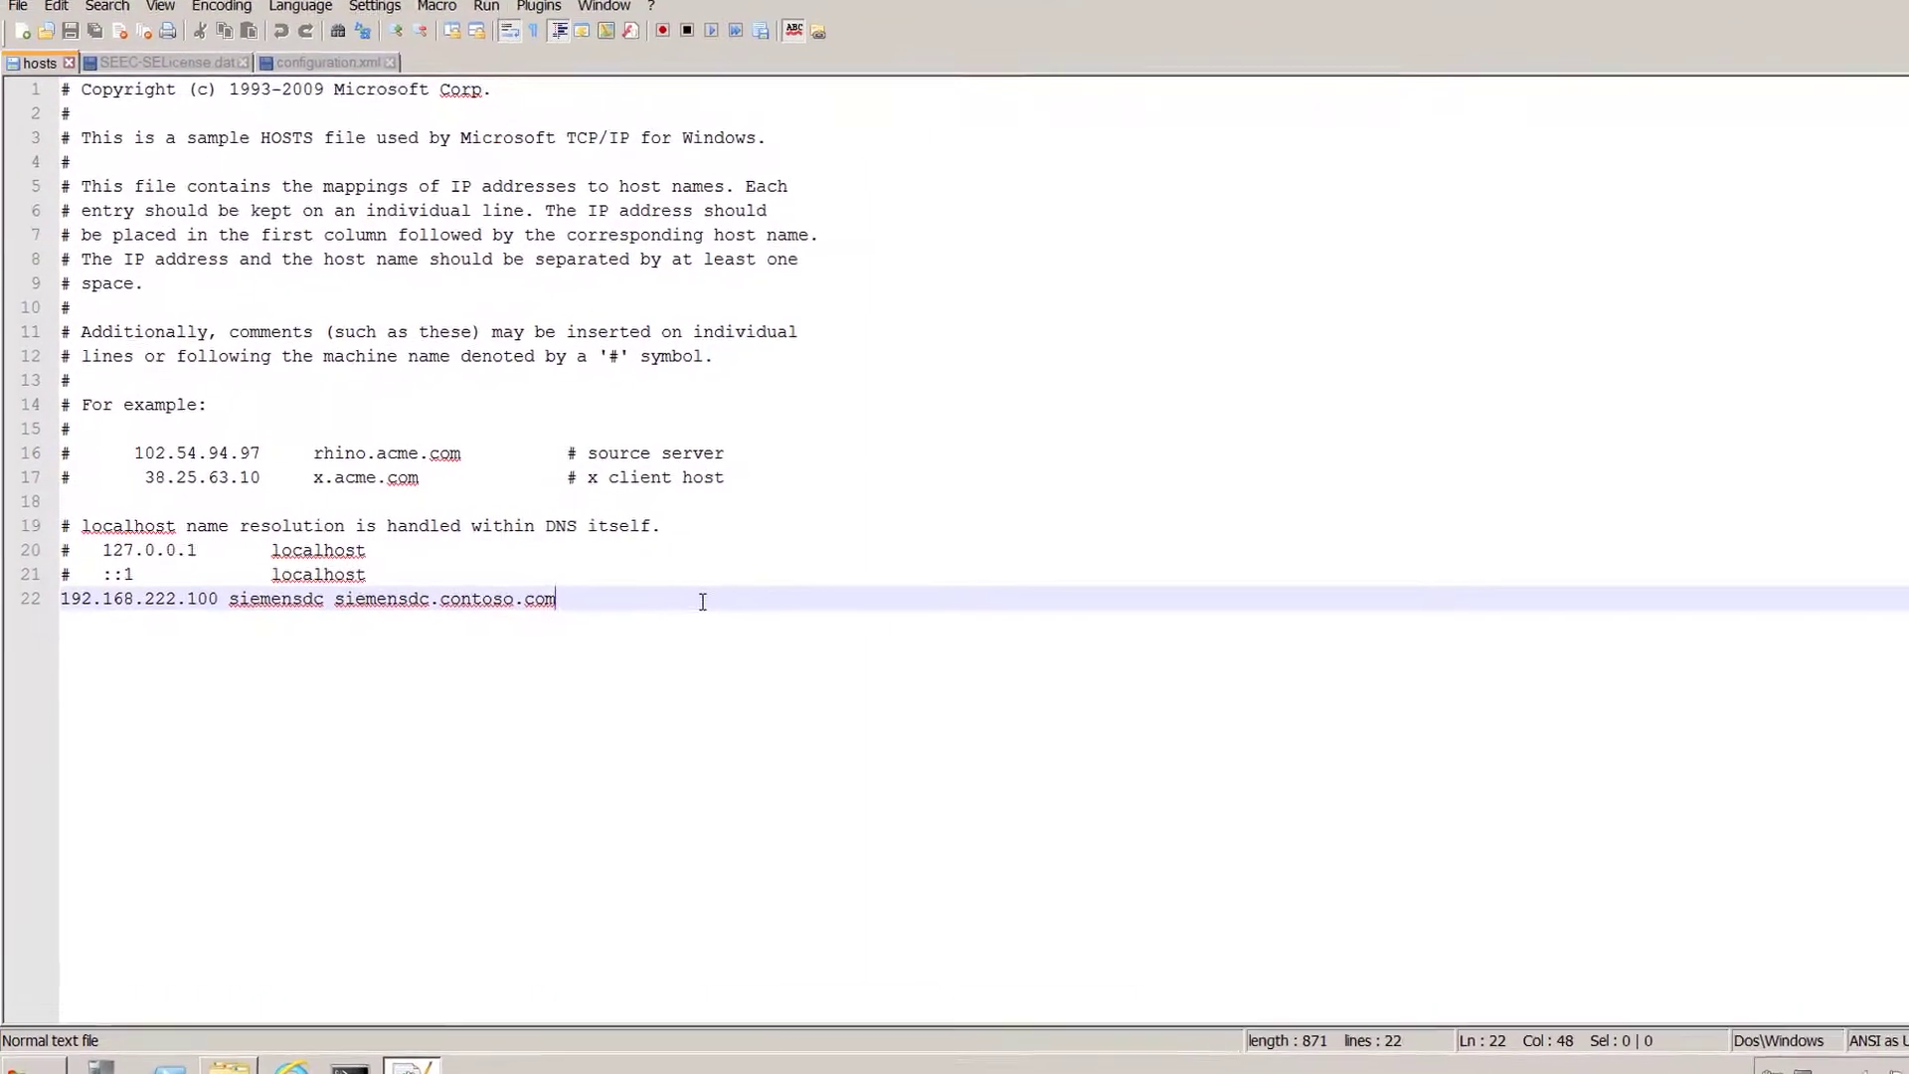
pyautogui.press('Return')
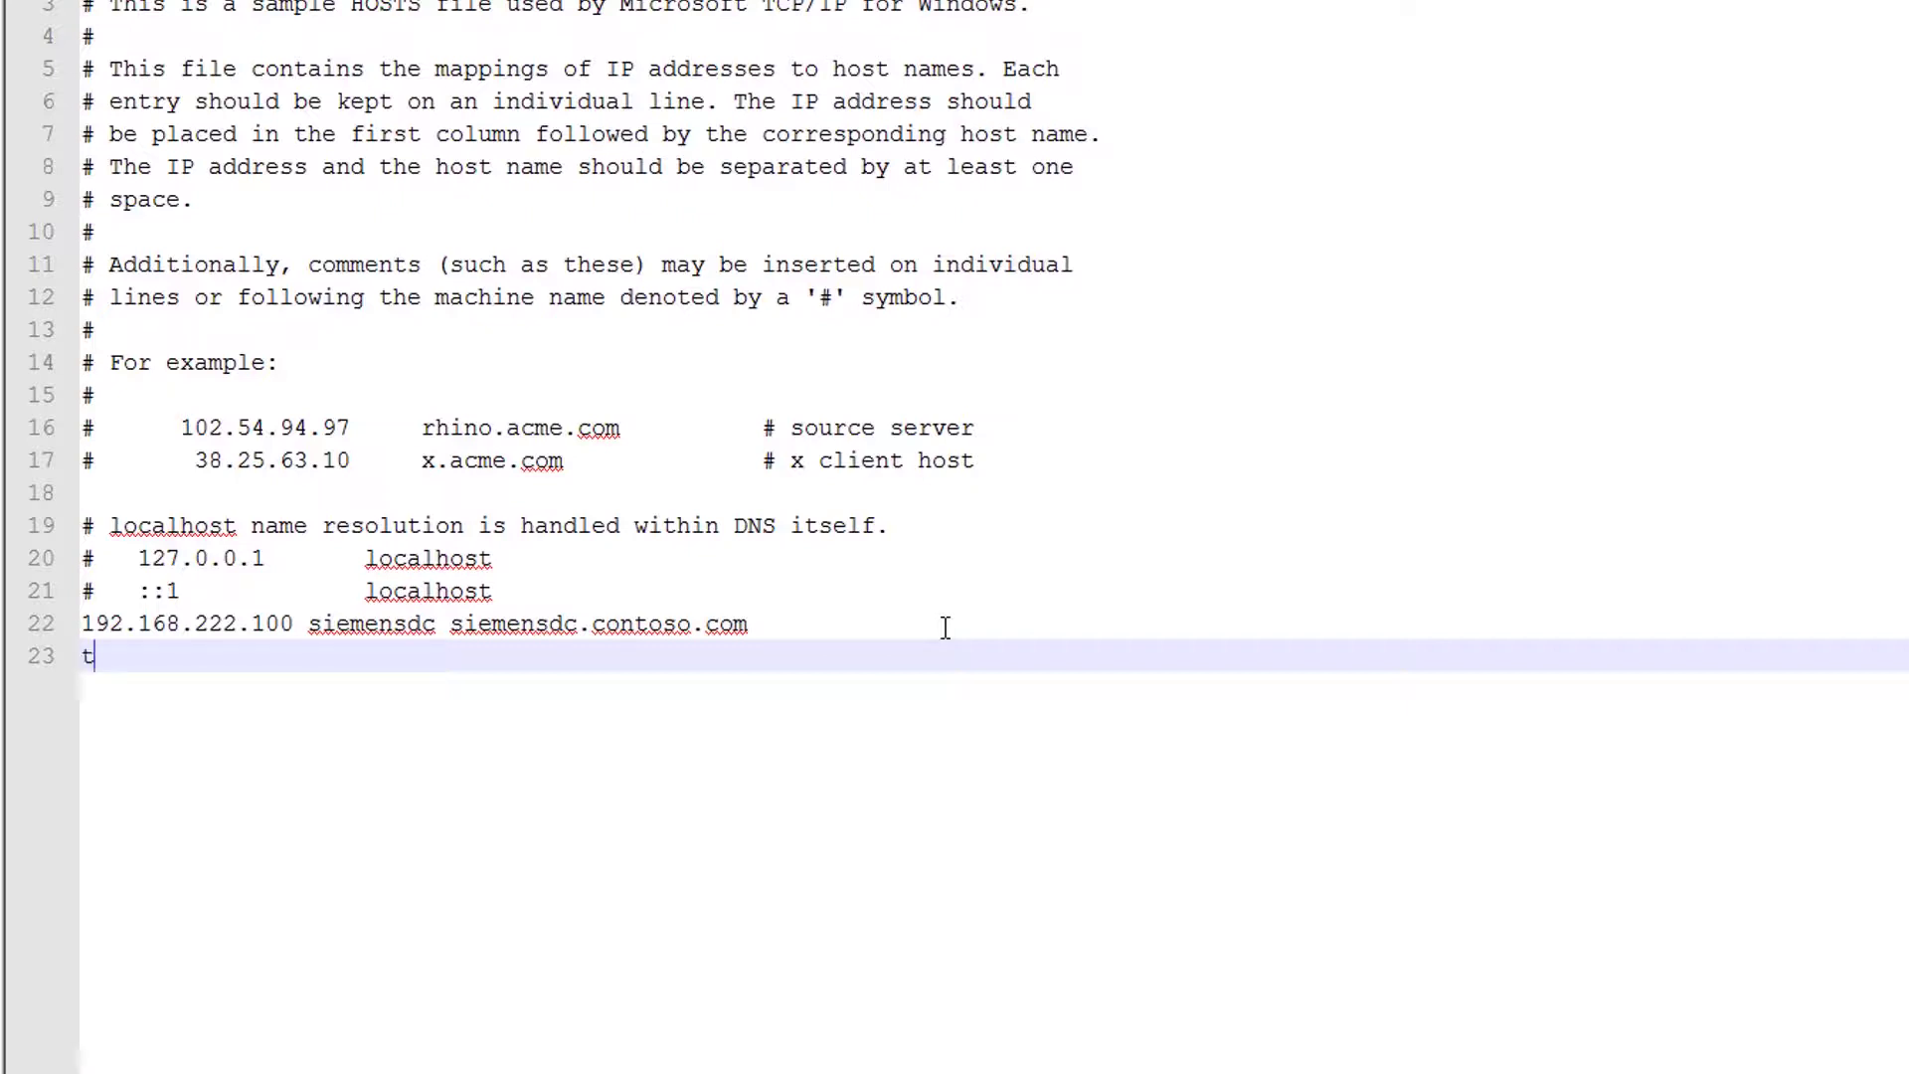
pyautogui.write('tc-server ip\ttc-server')
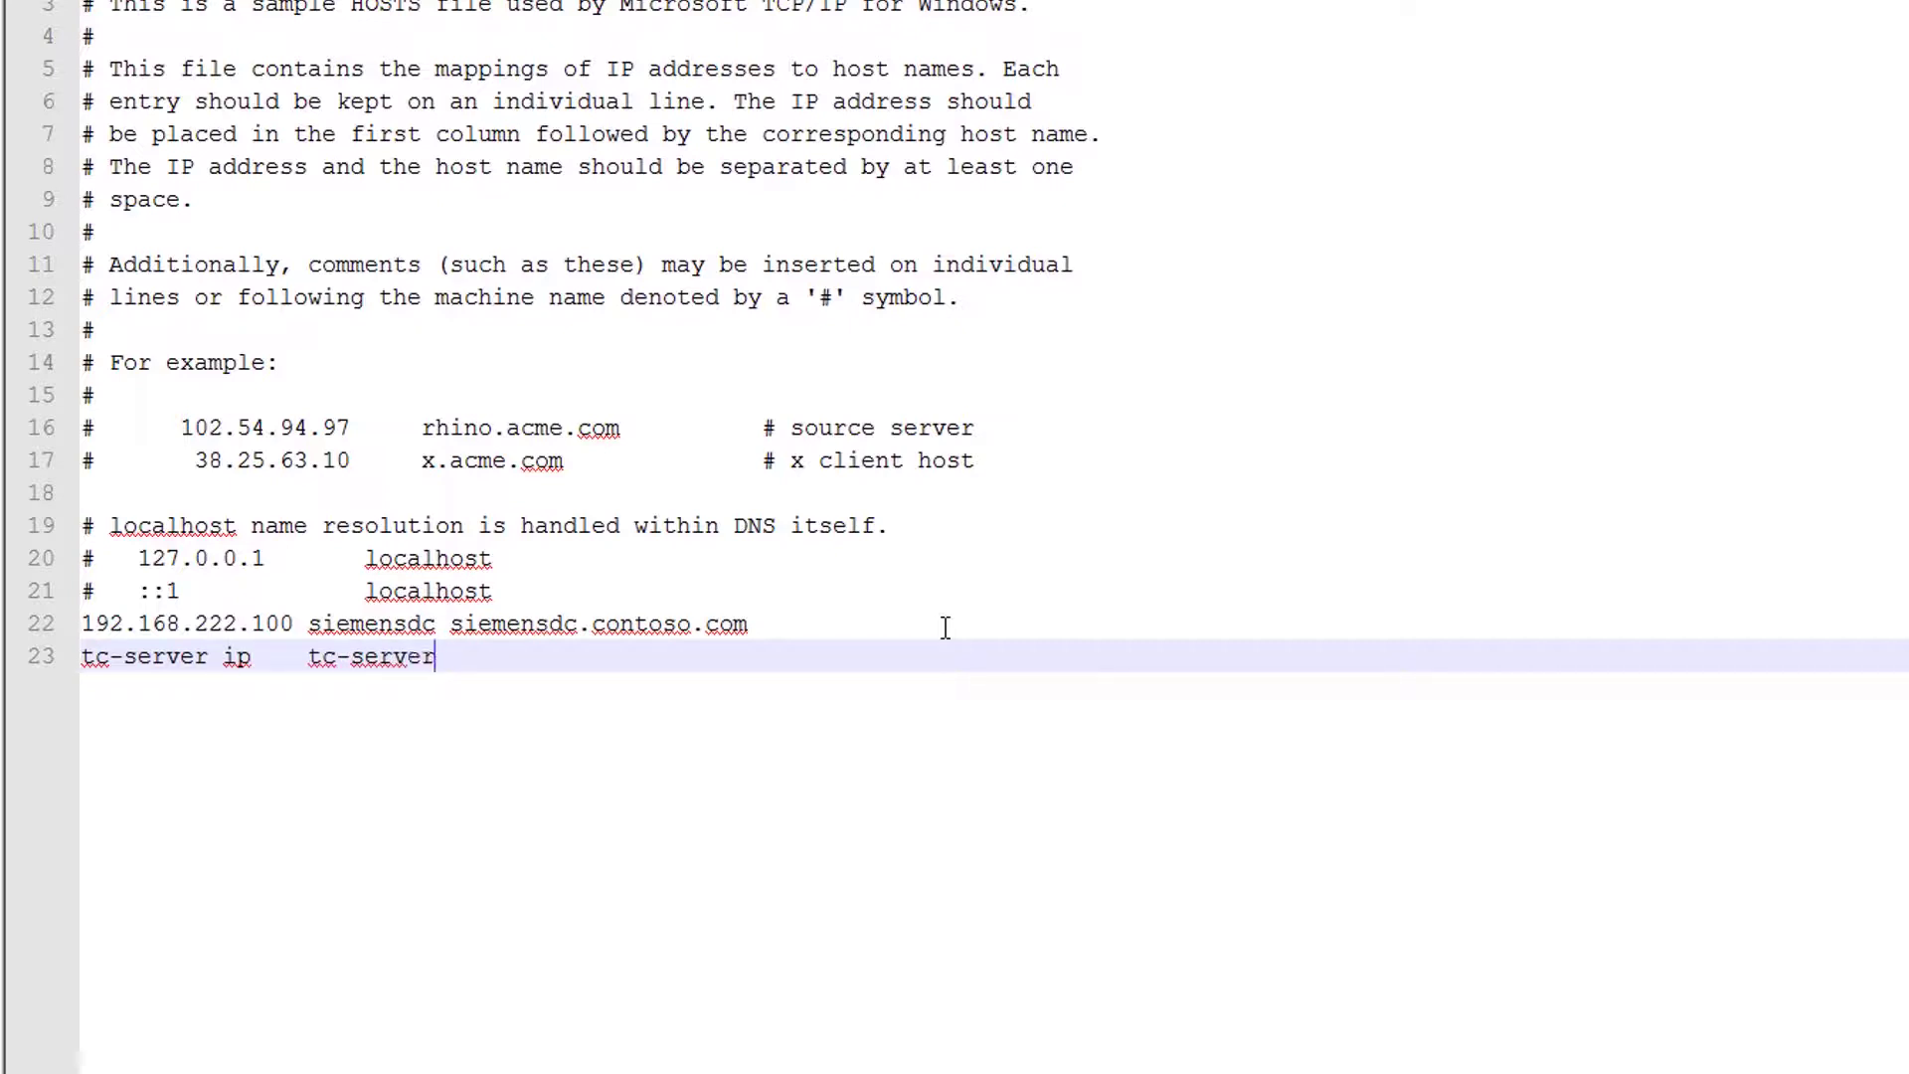
pyautogui.write(' hostname')
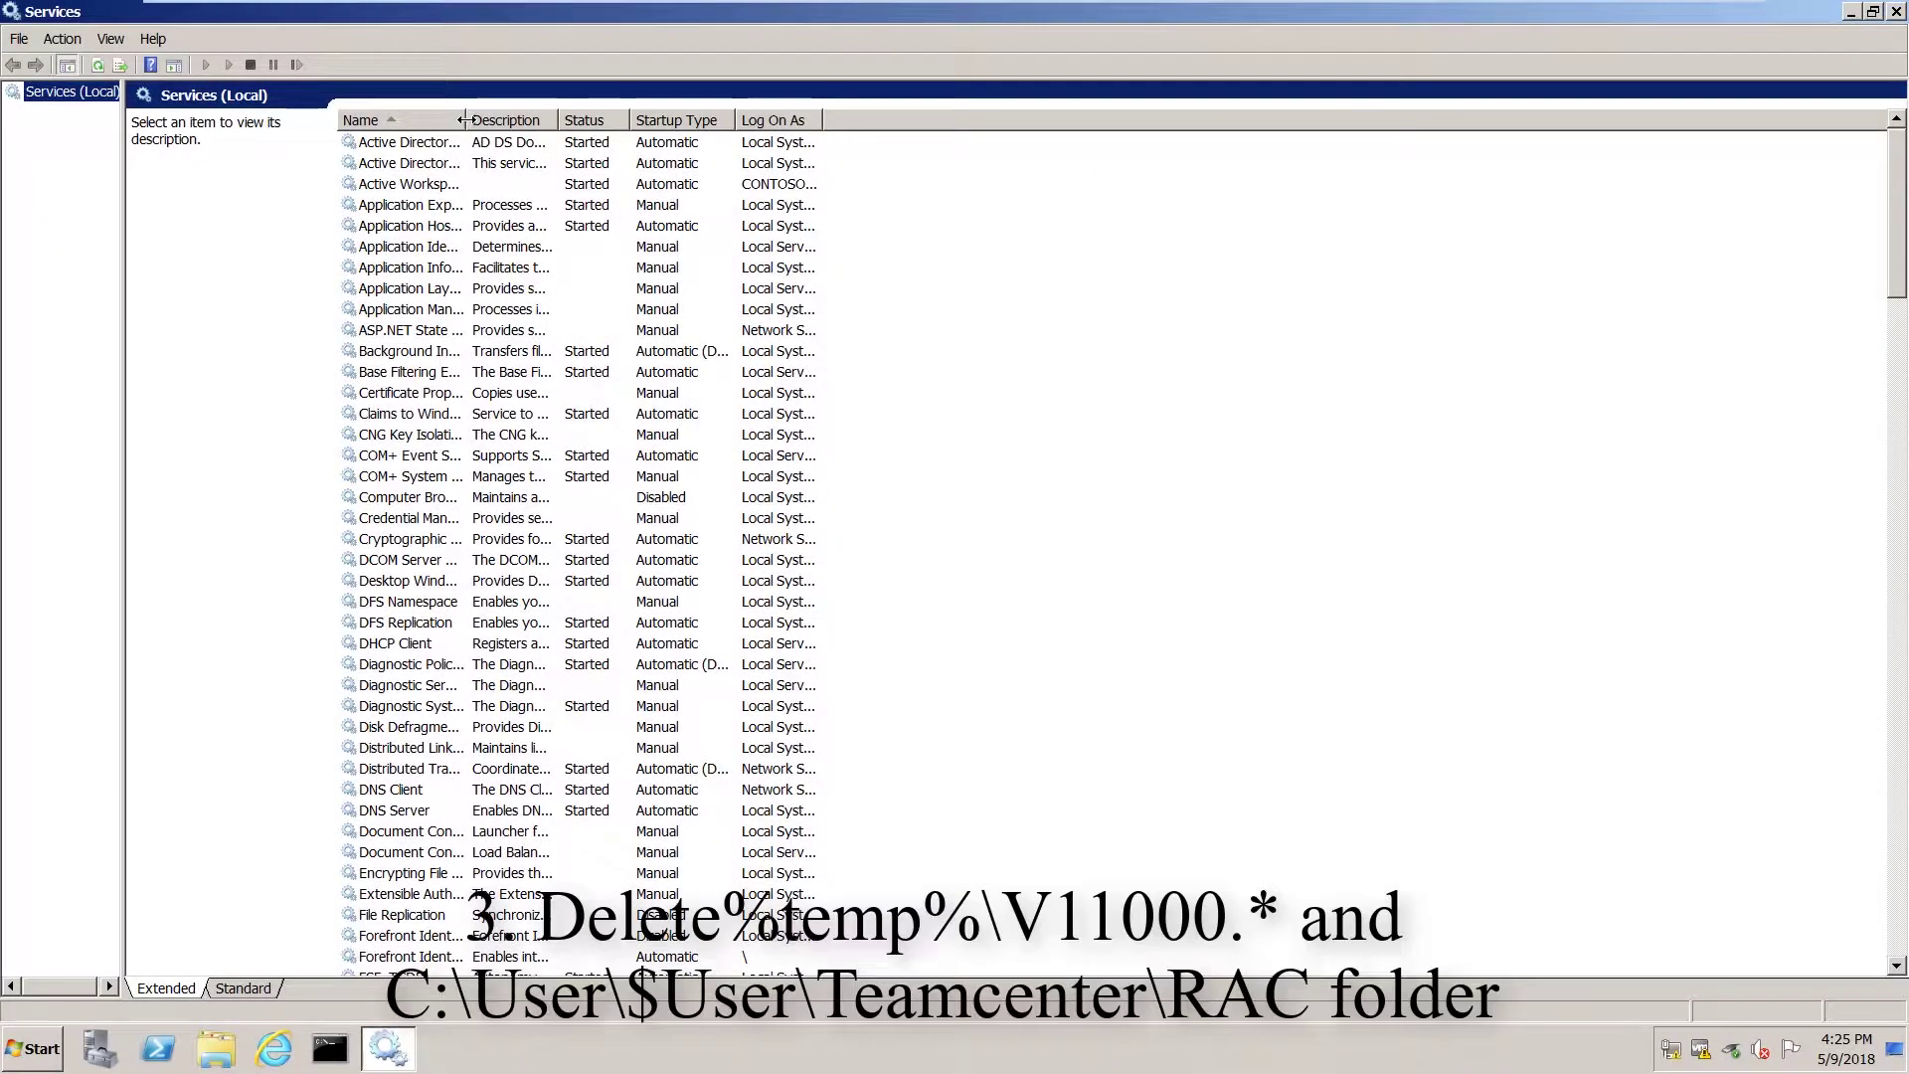
# Stop the Teamcenter Dispatcher Module V11000 and Dispatcher Scheduler V11000 services.
pyautogui.moveTo(466, 121); pyautogui.dragTo(605, 120)
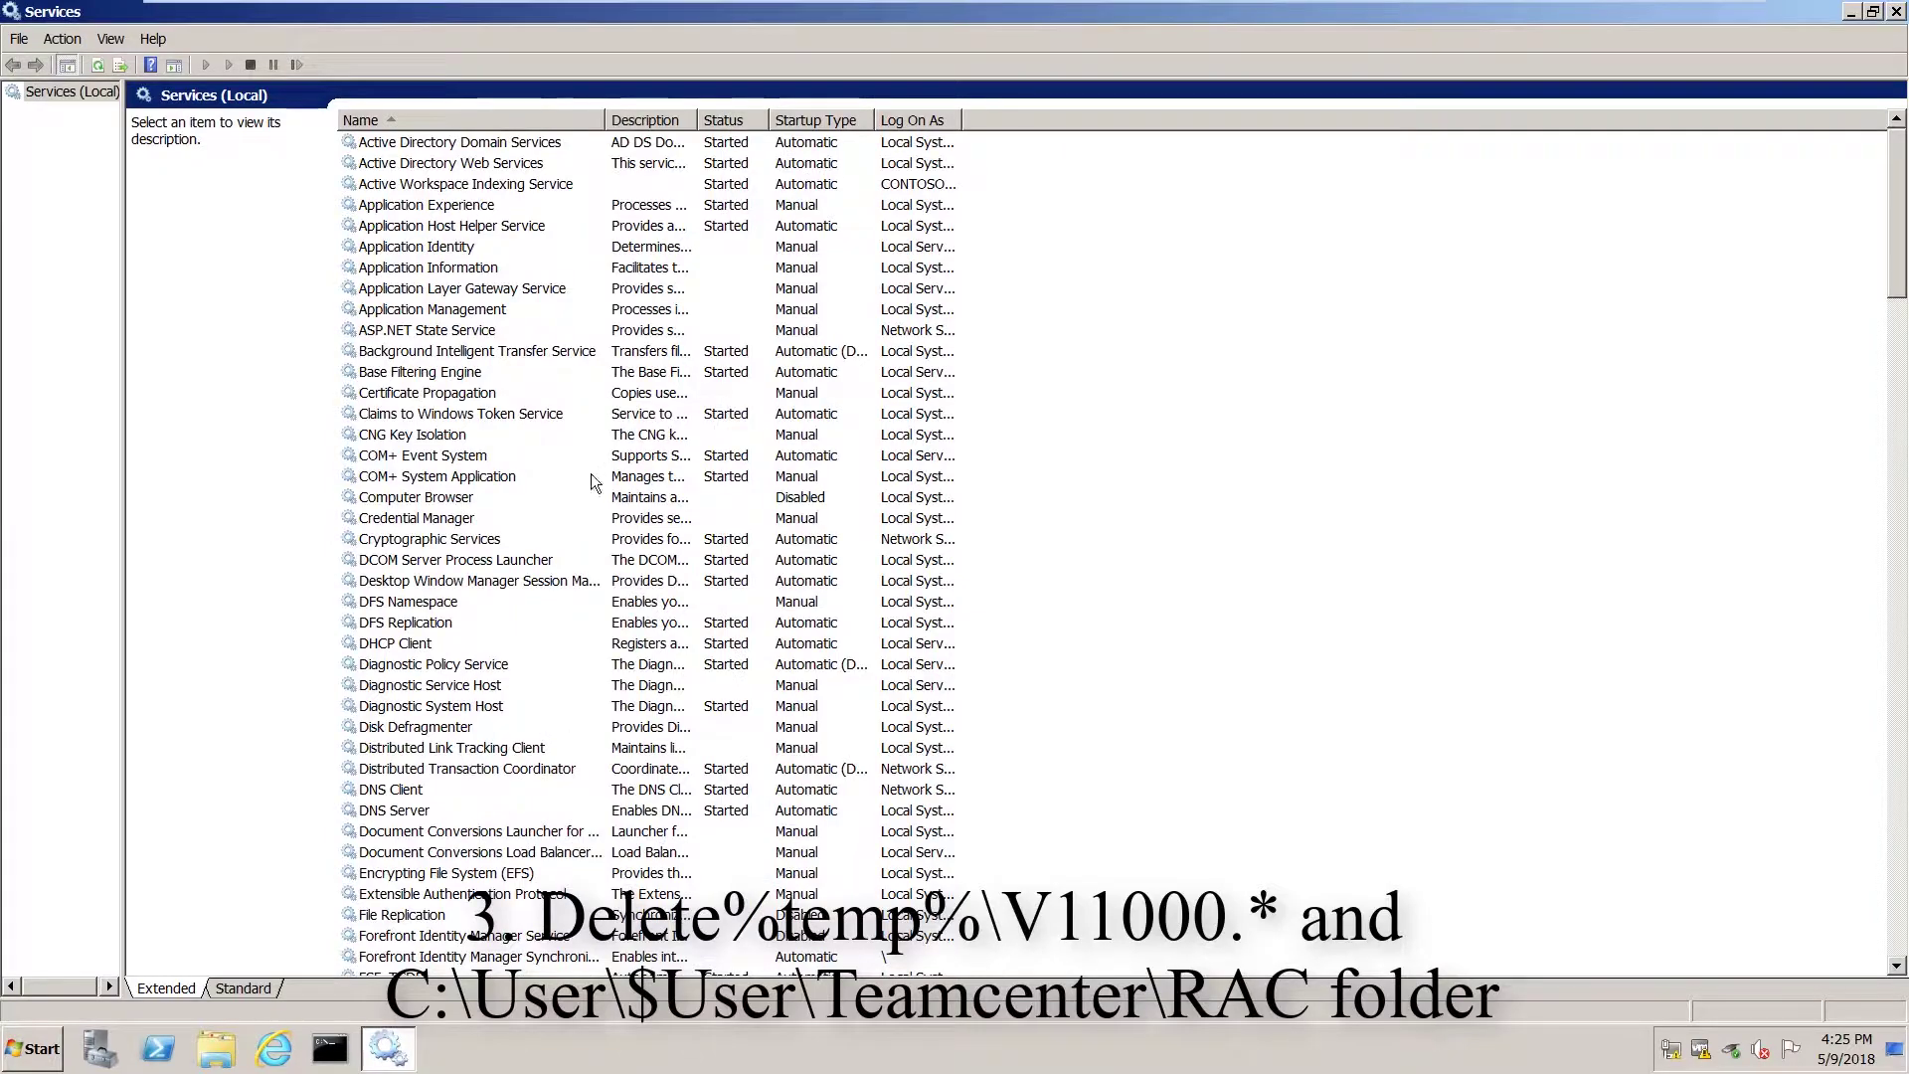
pyautogui.scroll(-13, 532, 540)
pyautogui.scroll(-18, 532, 540)
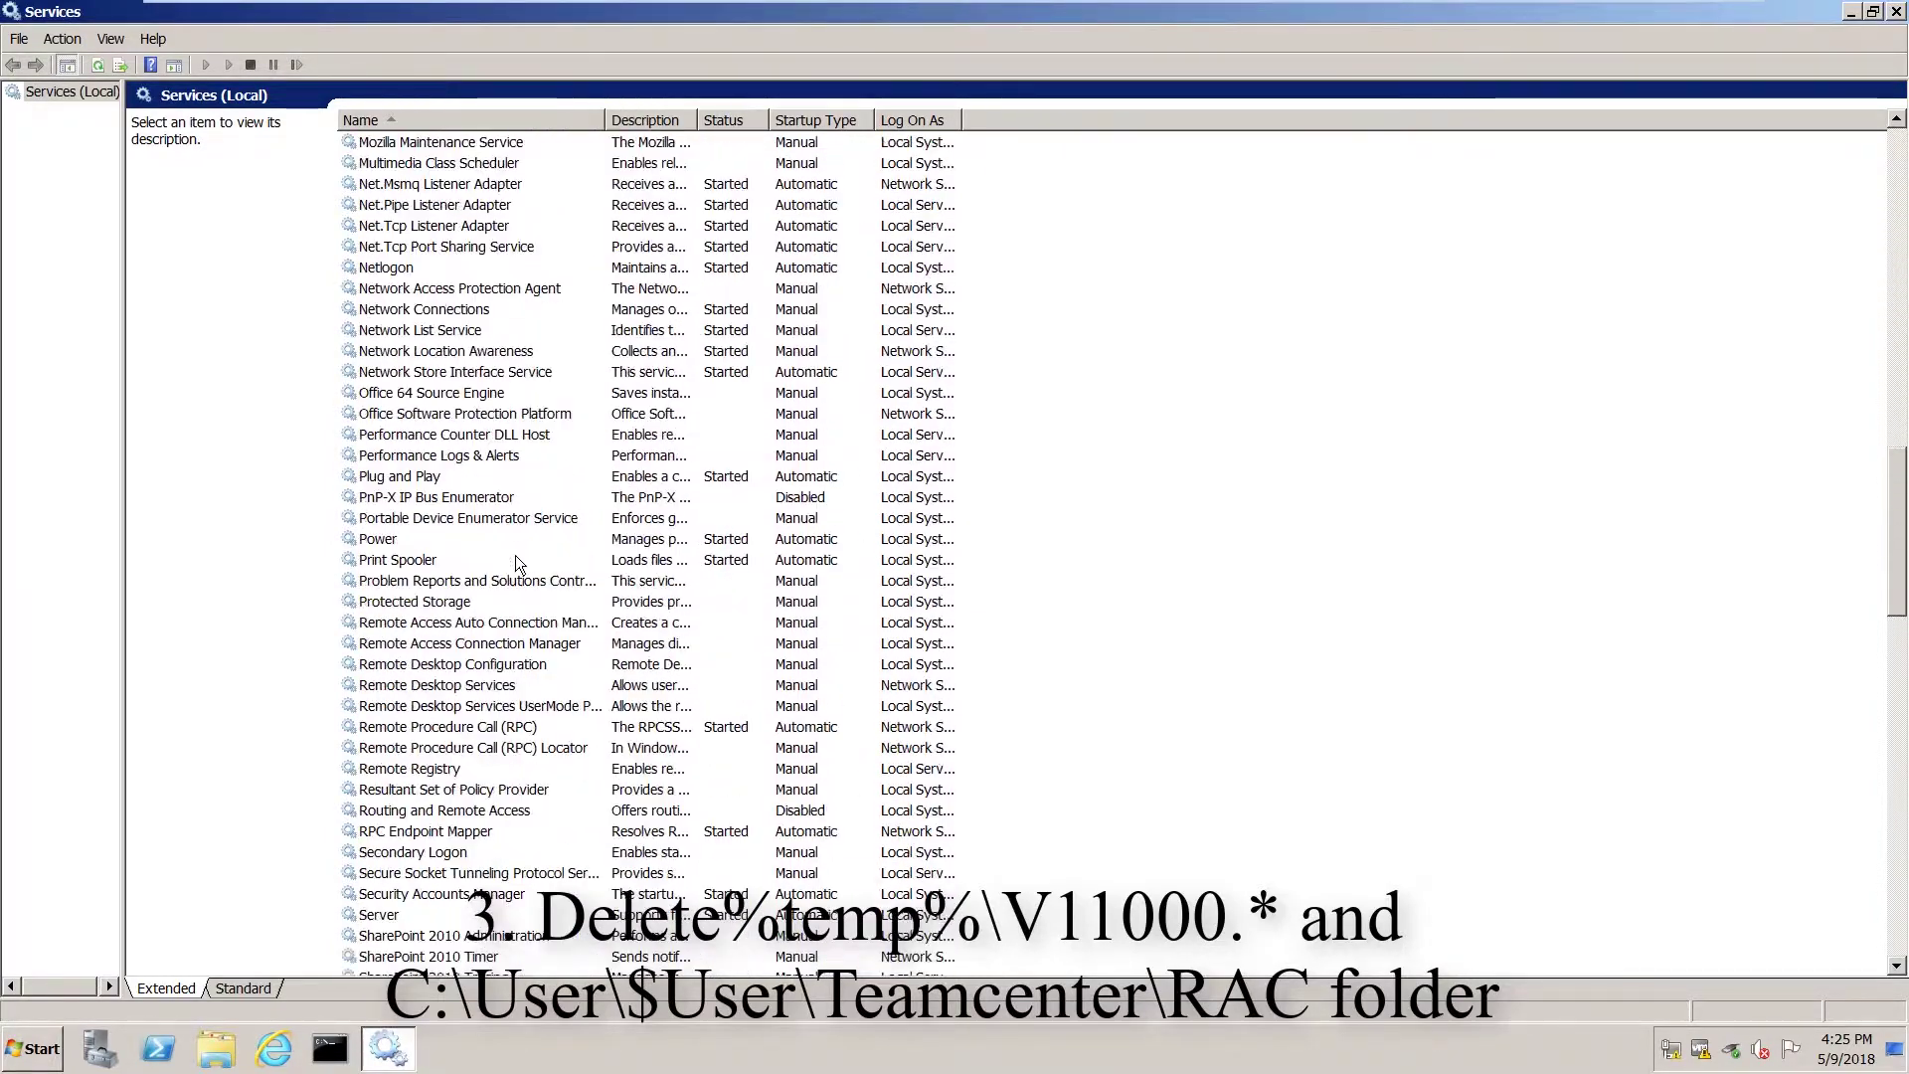
pyautogui.scroll(-11, 525, 567)
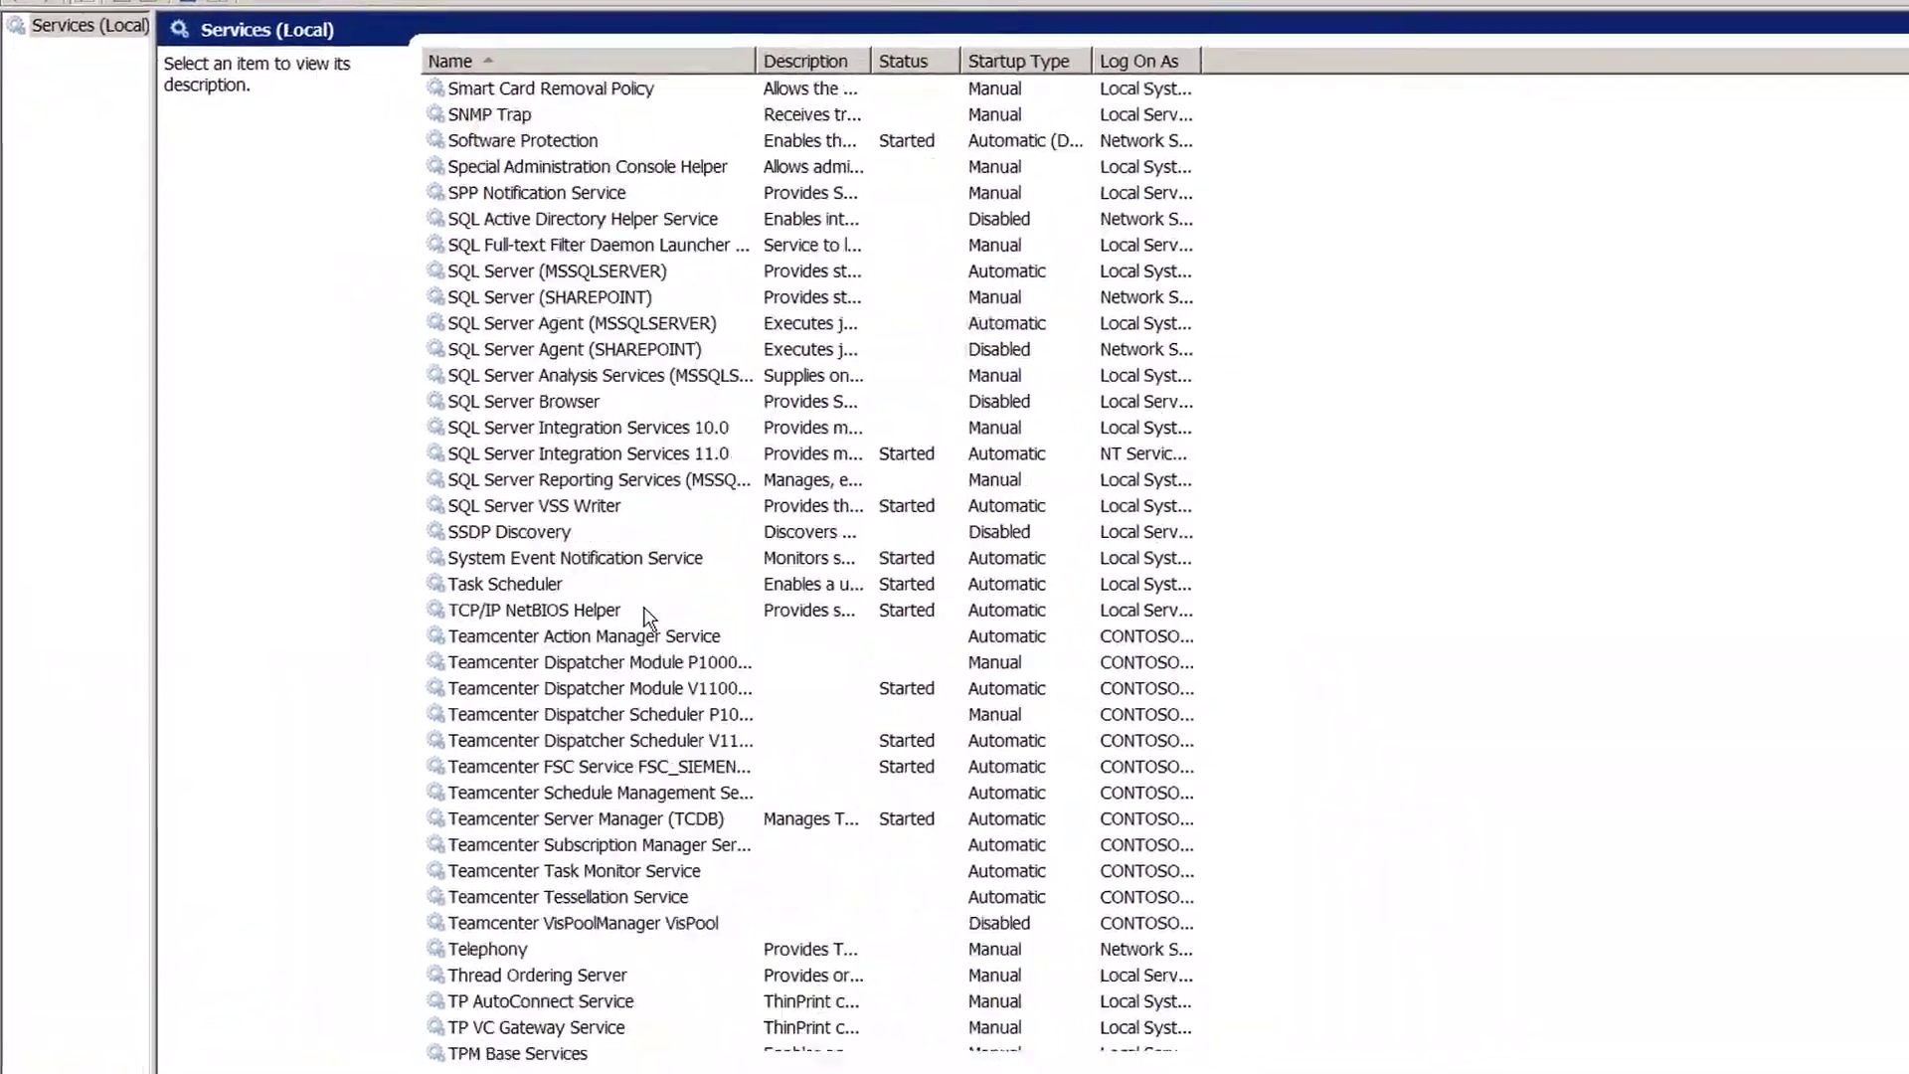
pyautogui.click(774, 630)
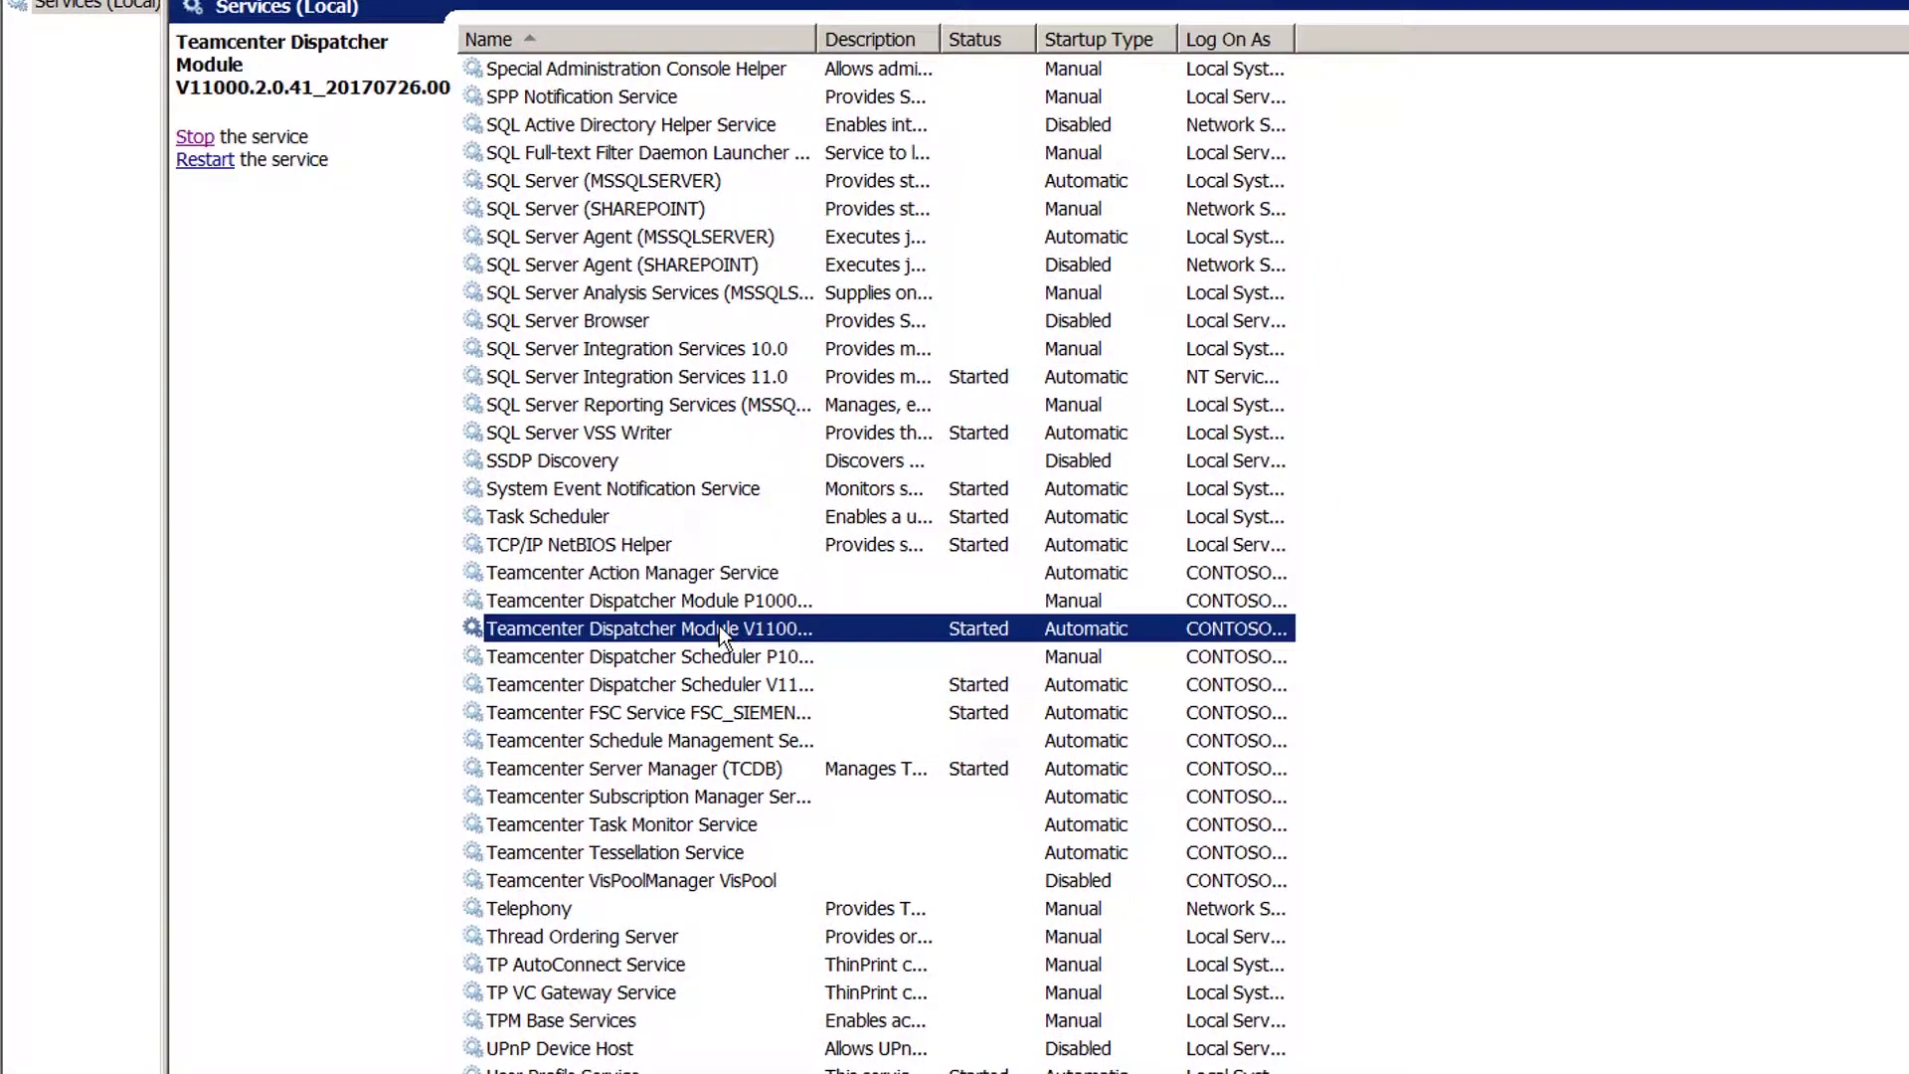
pyautogui.click(207, 136)
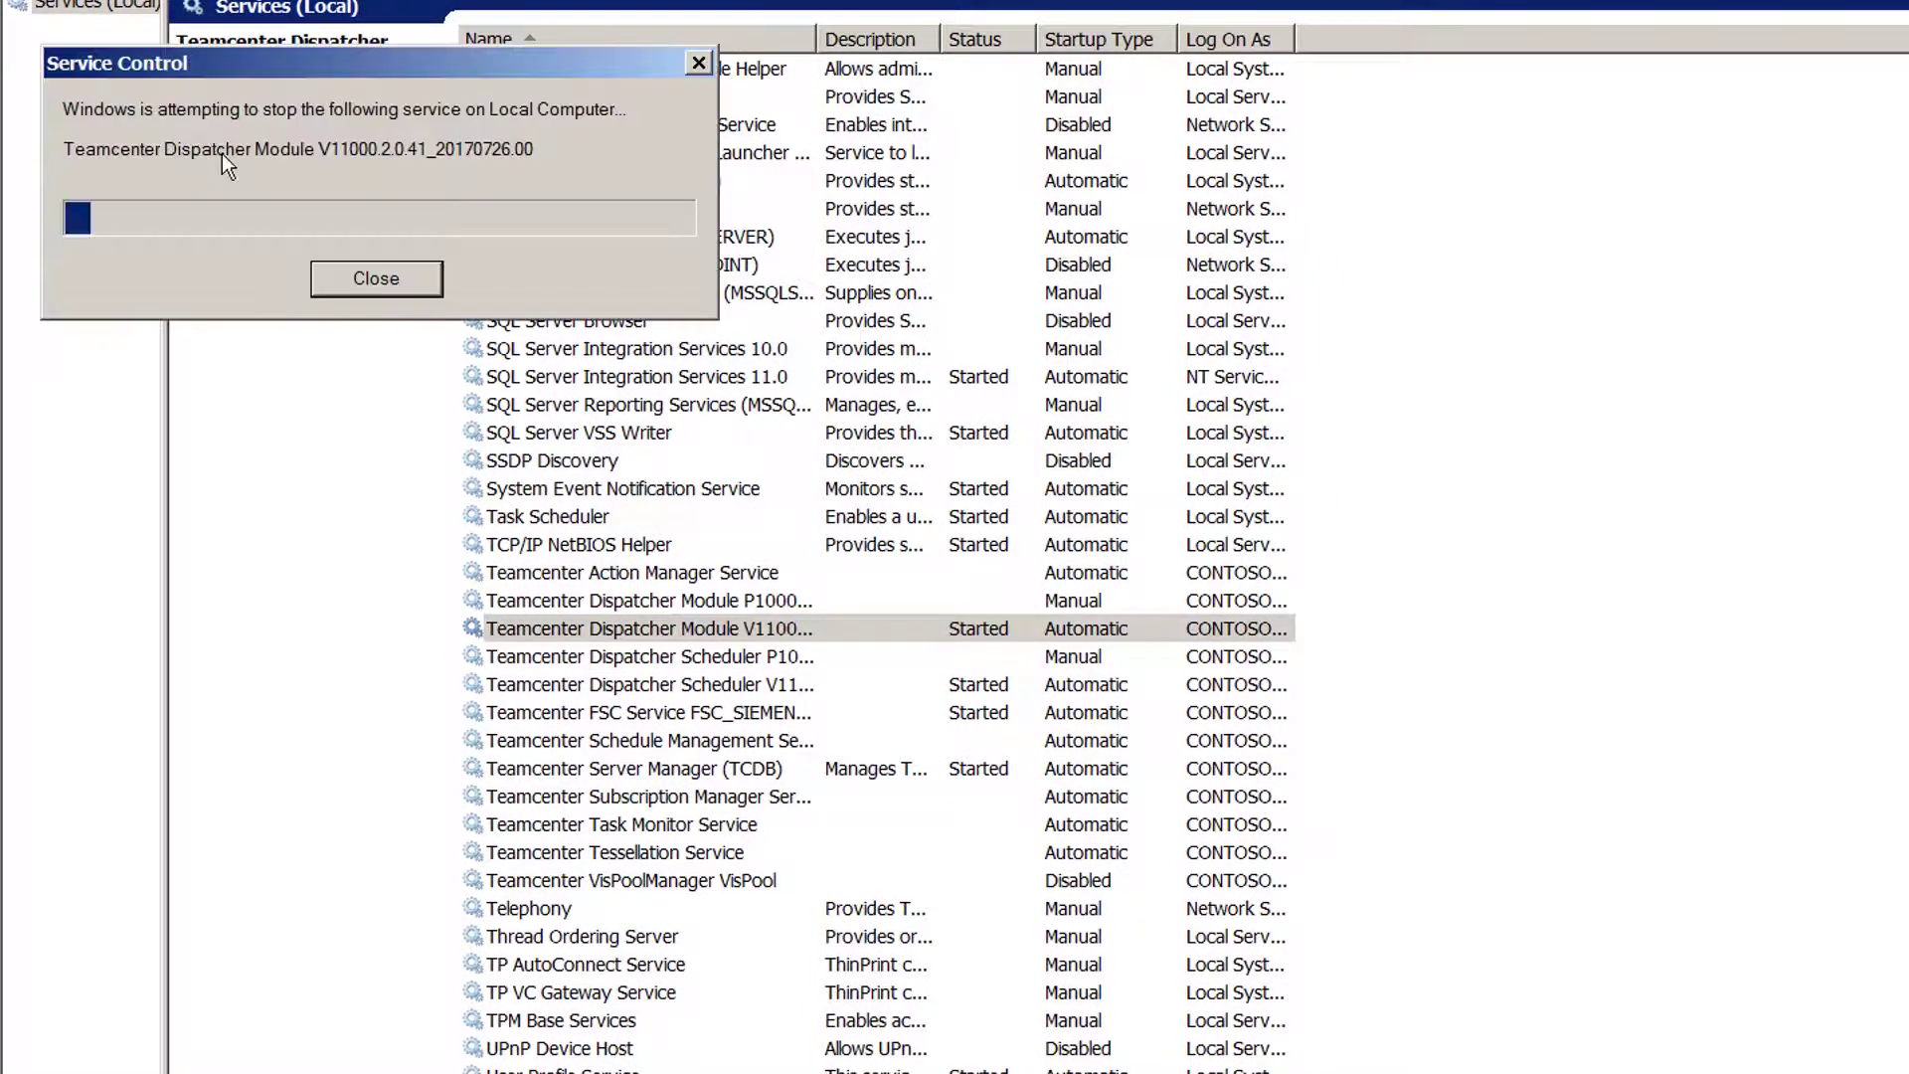
pyautogui.click(575, 686)
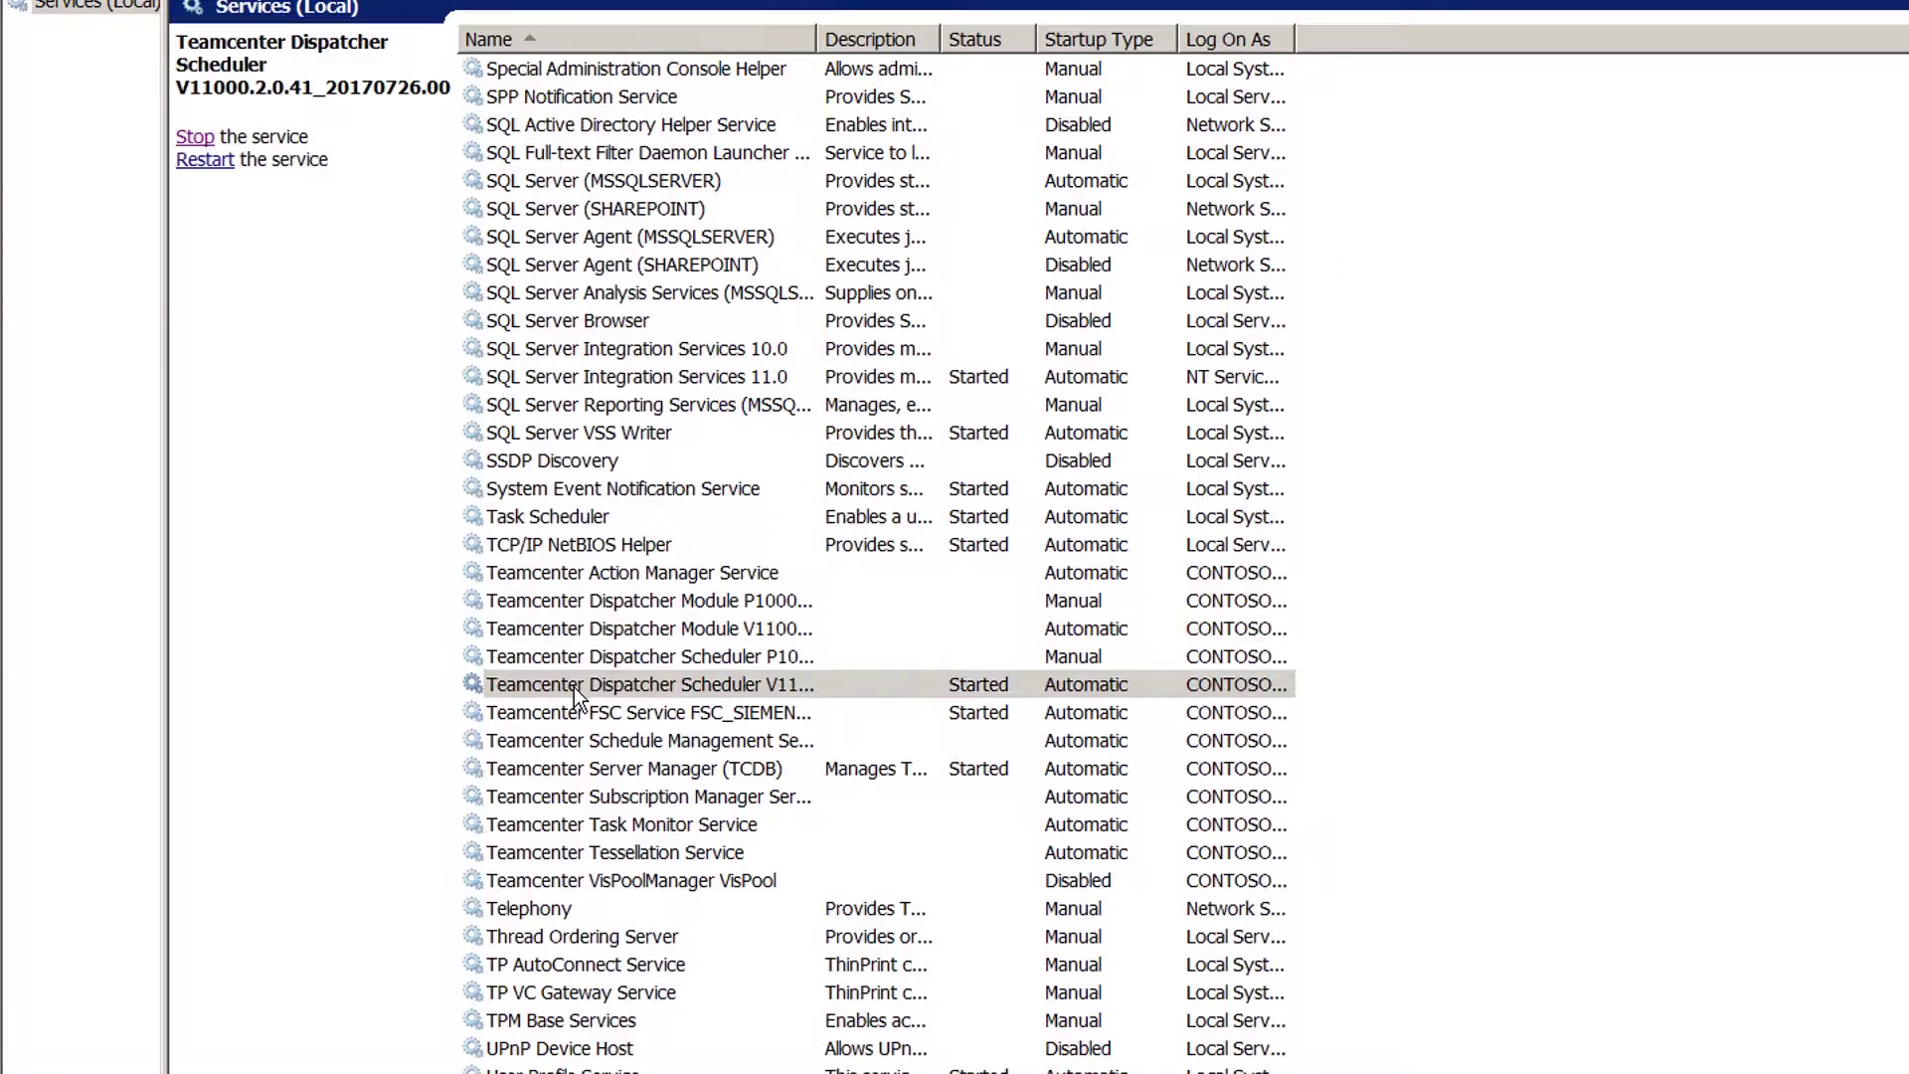
pyautogui.click(199, 136)
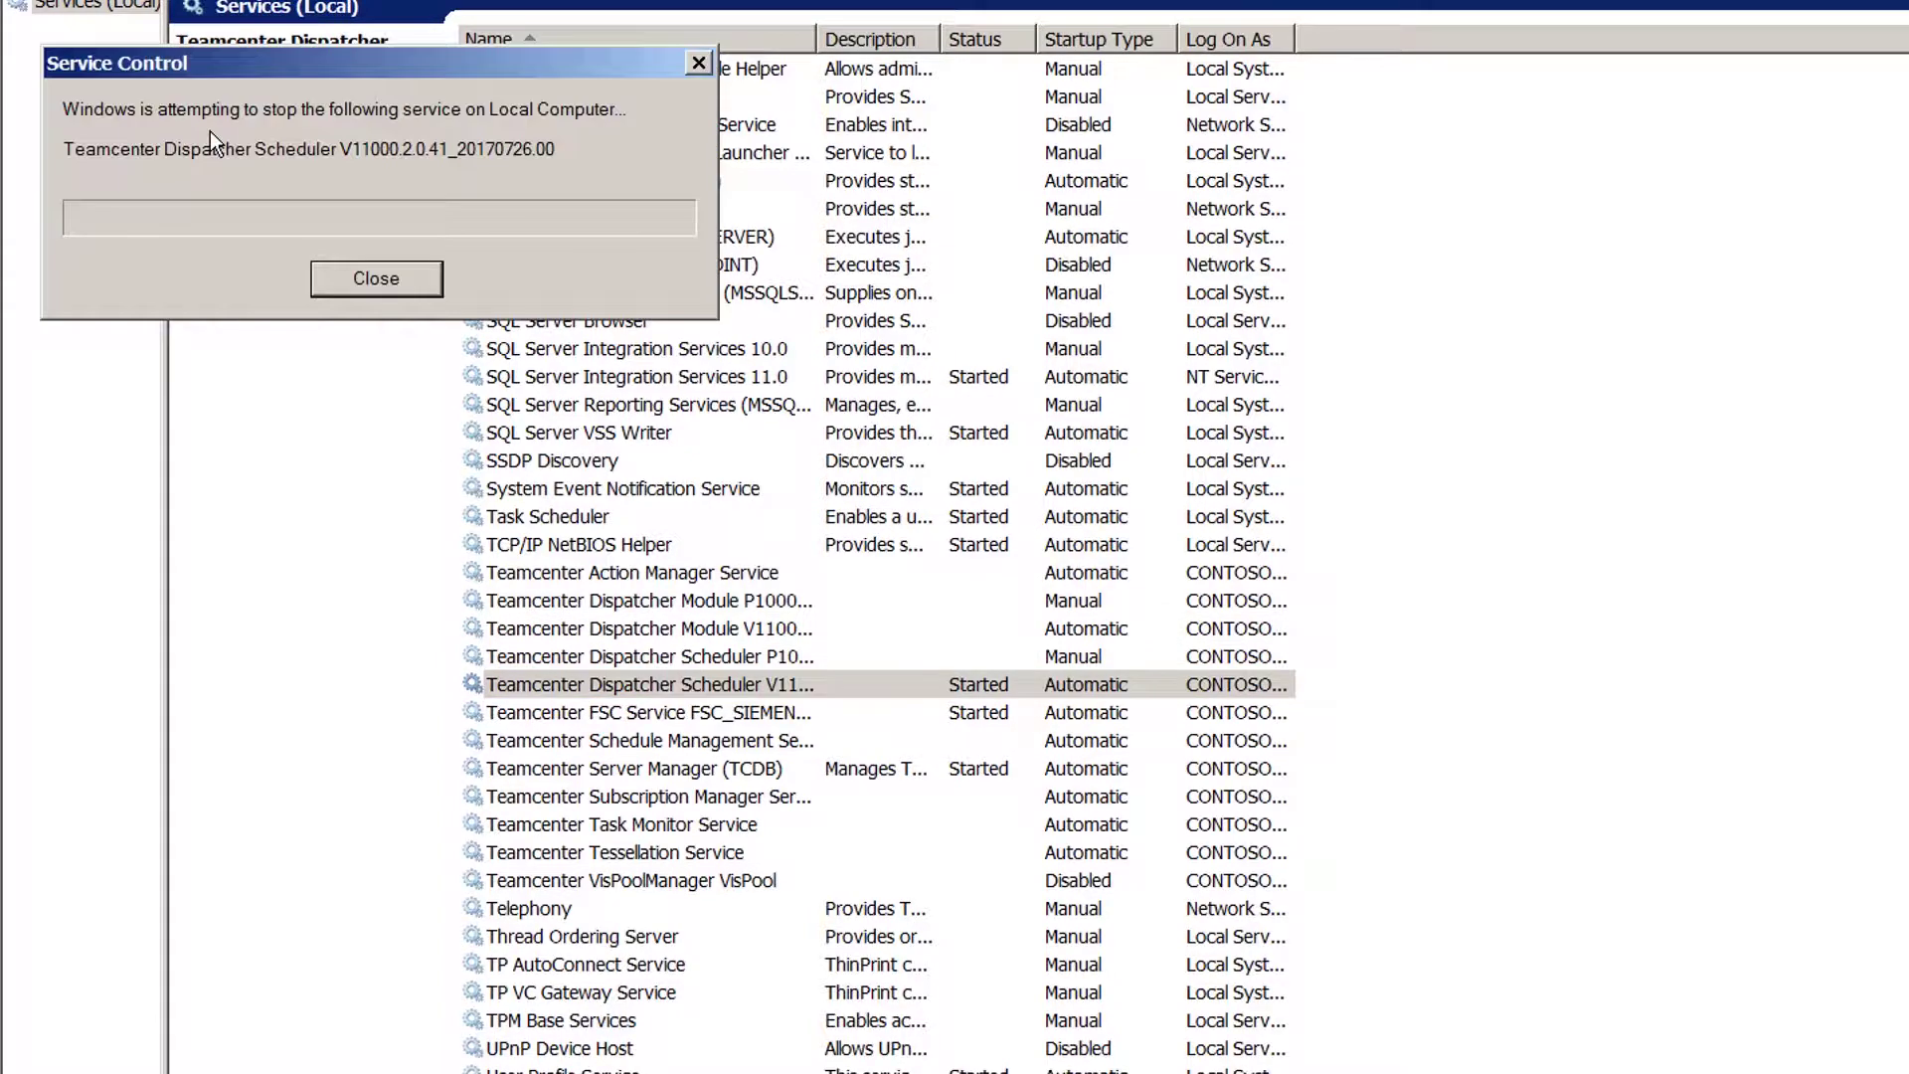
# Stop the Teamcenter FSC Service and the Teamcenter Server Manager (TCDB) service.
pyautogui.click(707, 714)
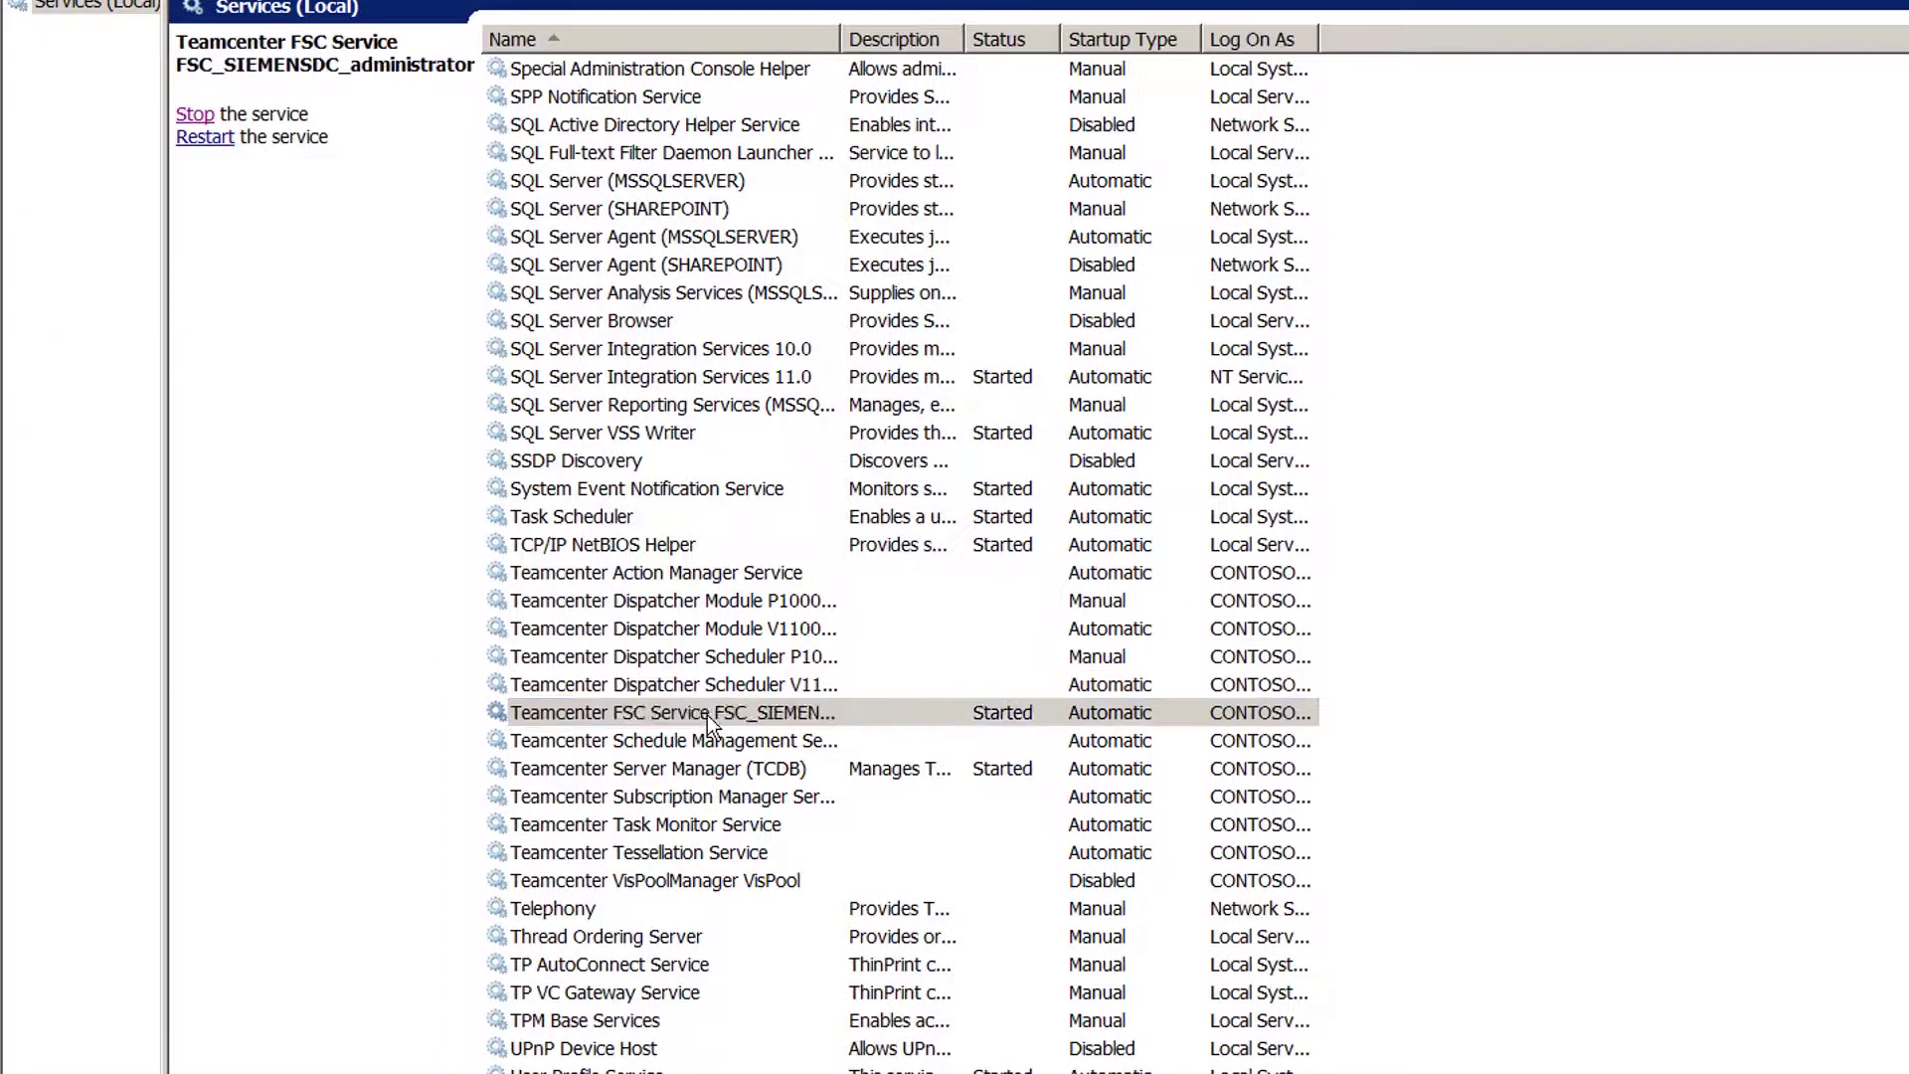
pyautogui.click(212, 114)
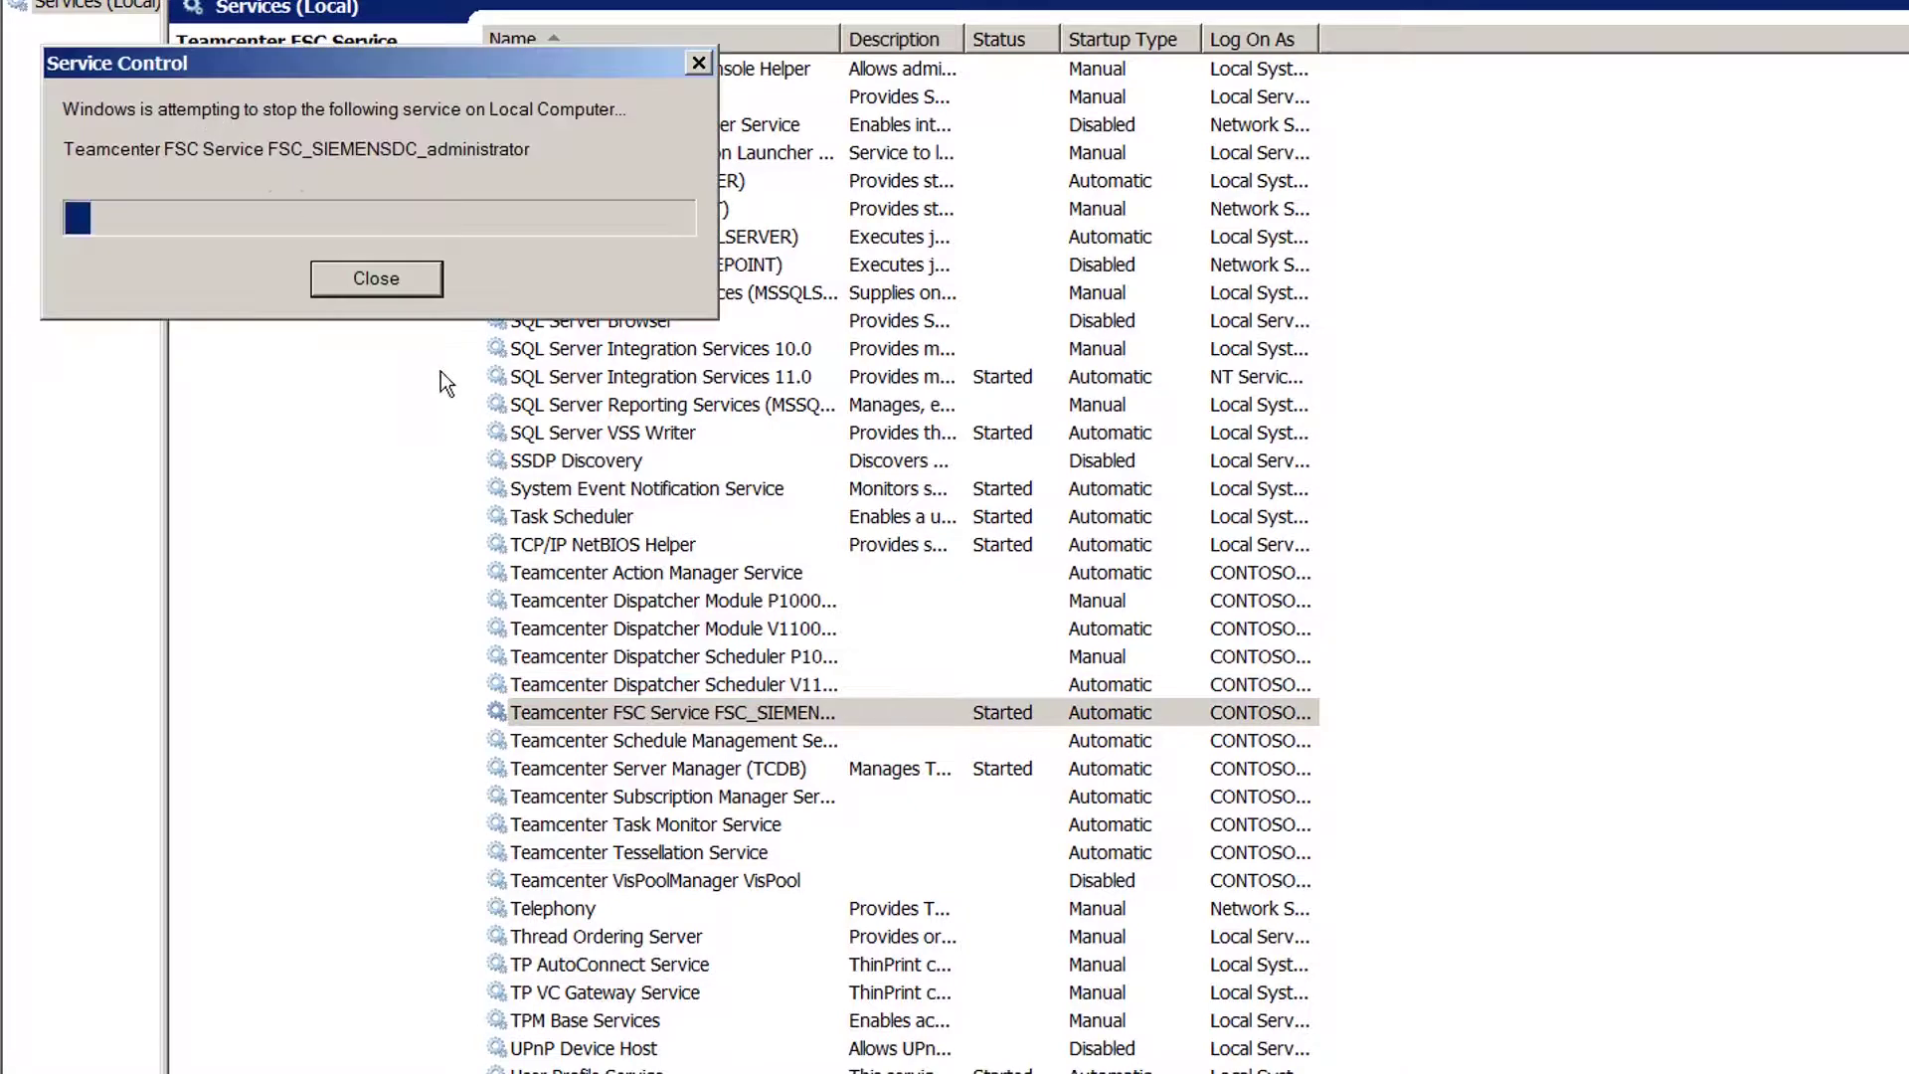
pyautogui.click(762, 769)
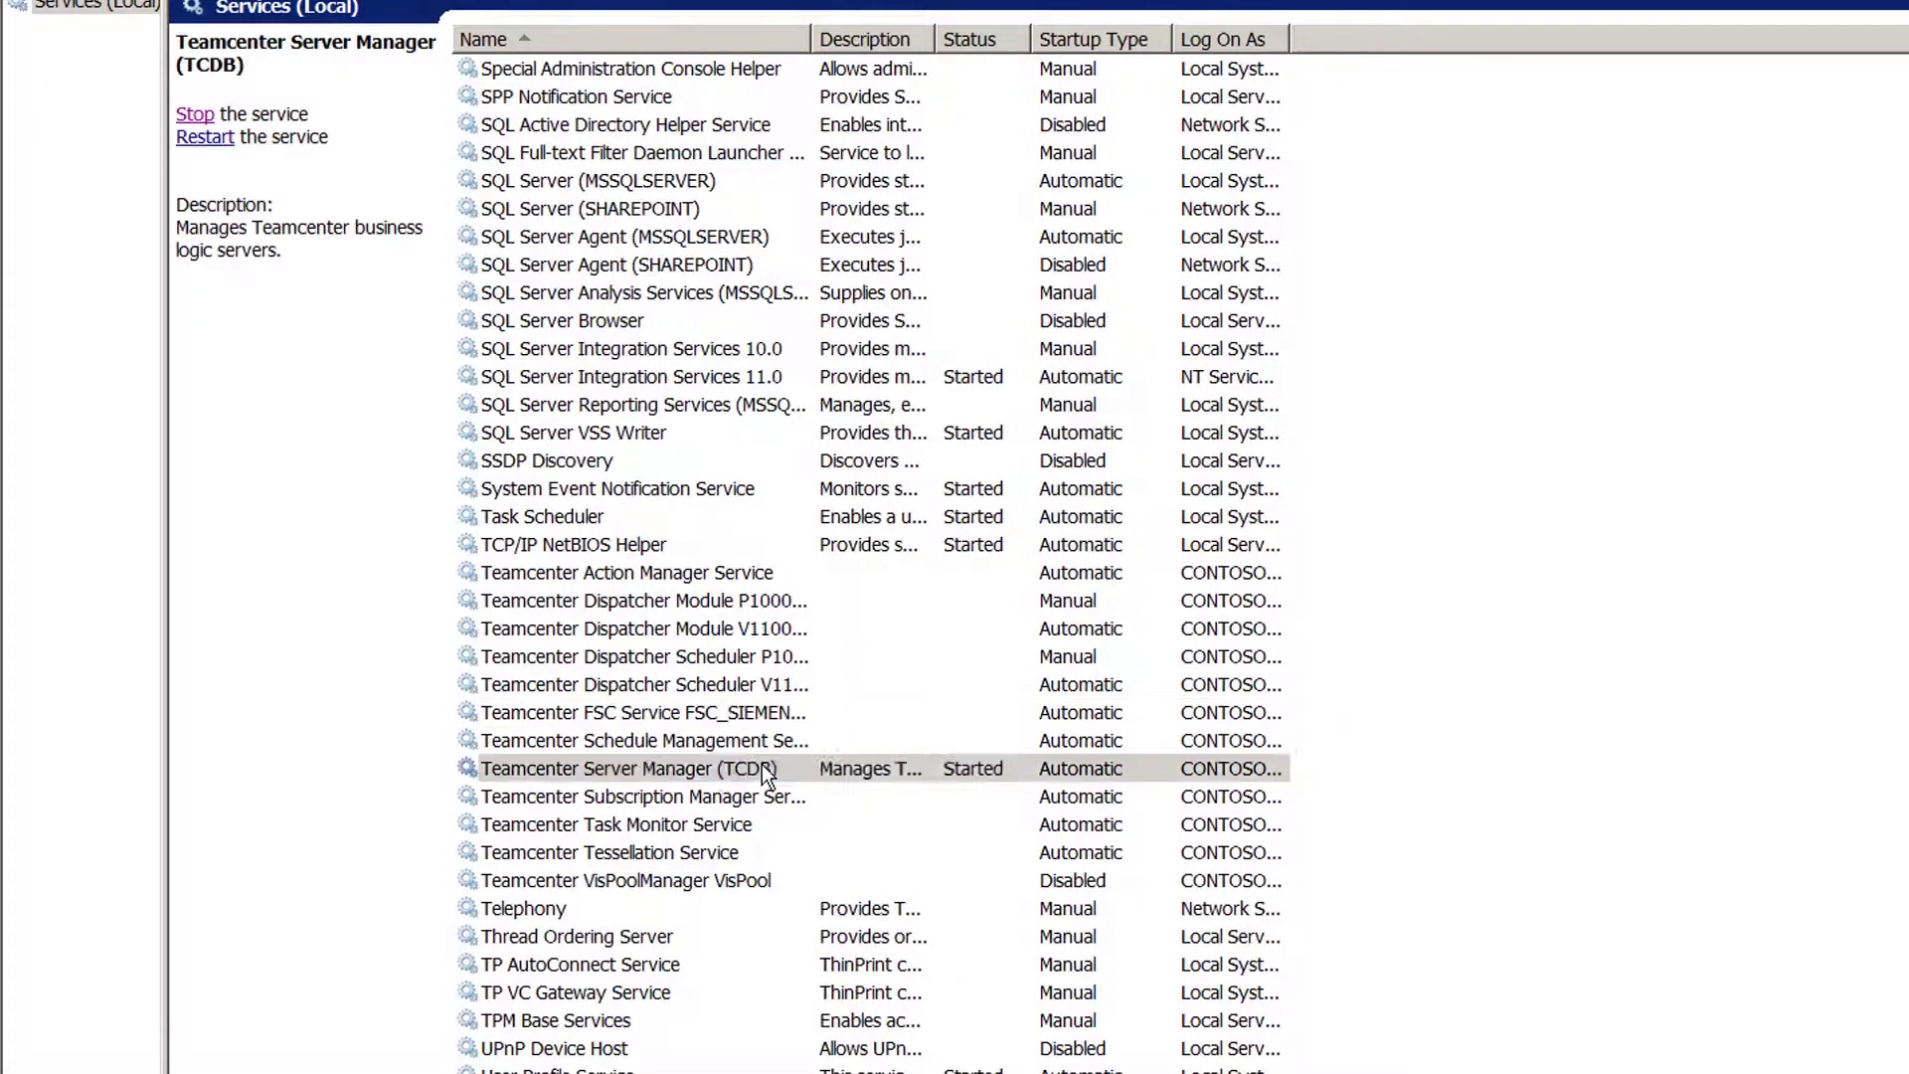
pyautogui.click(196, 114)
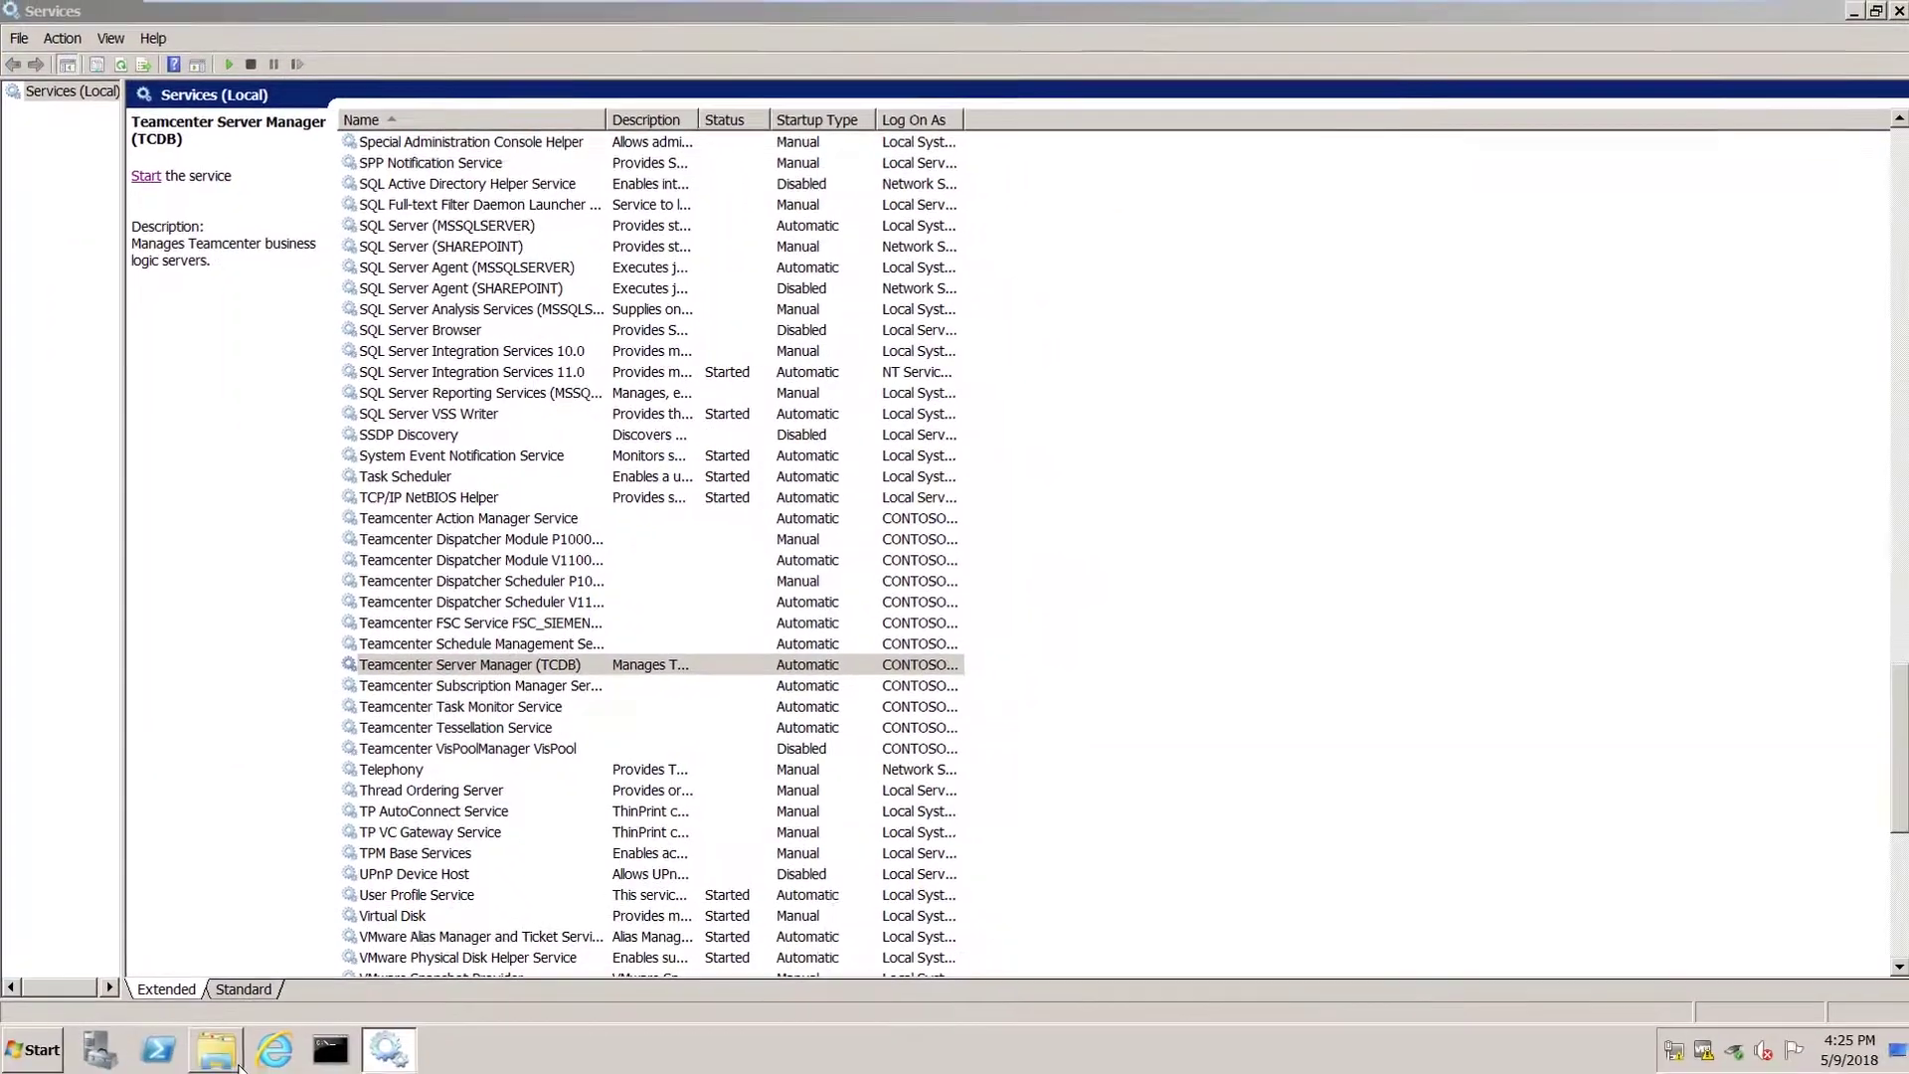
pyautogui.click(237, 1063)
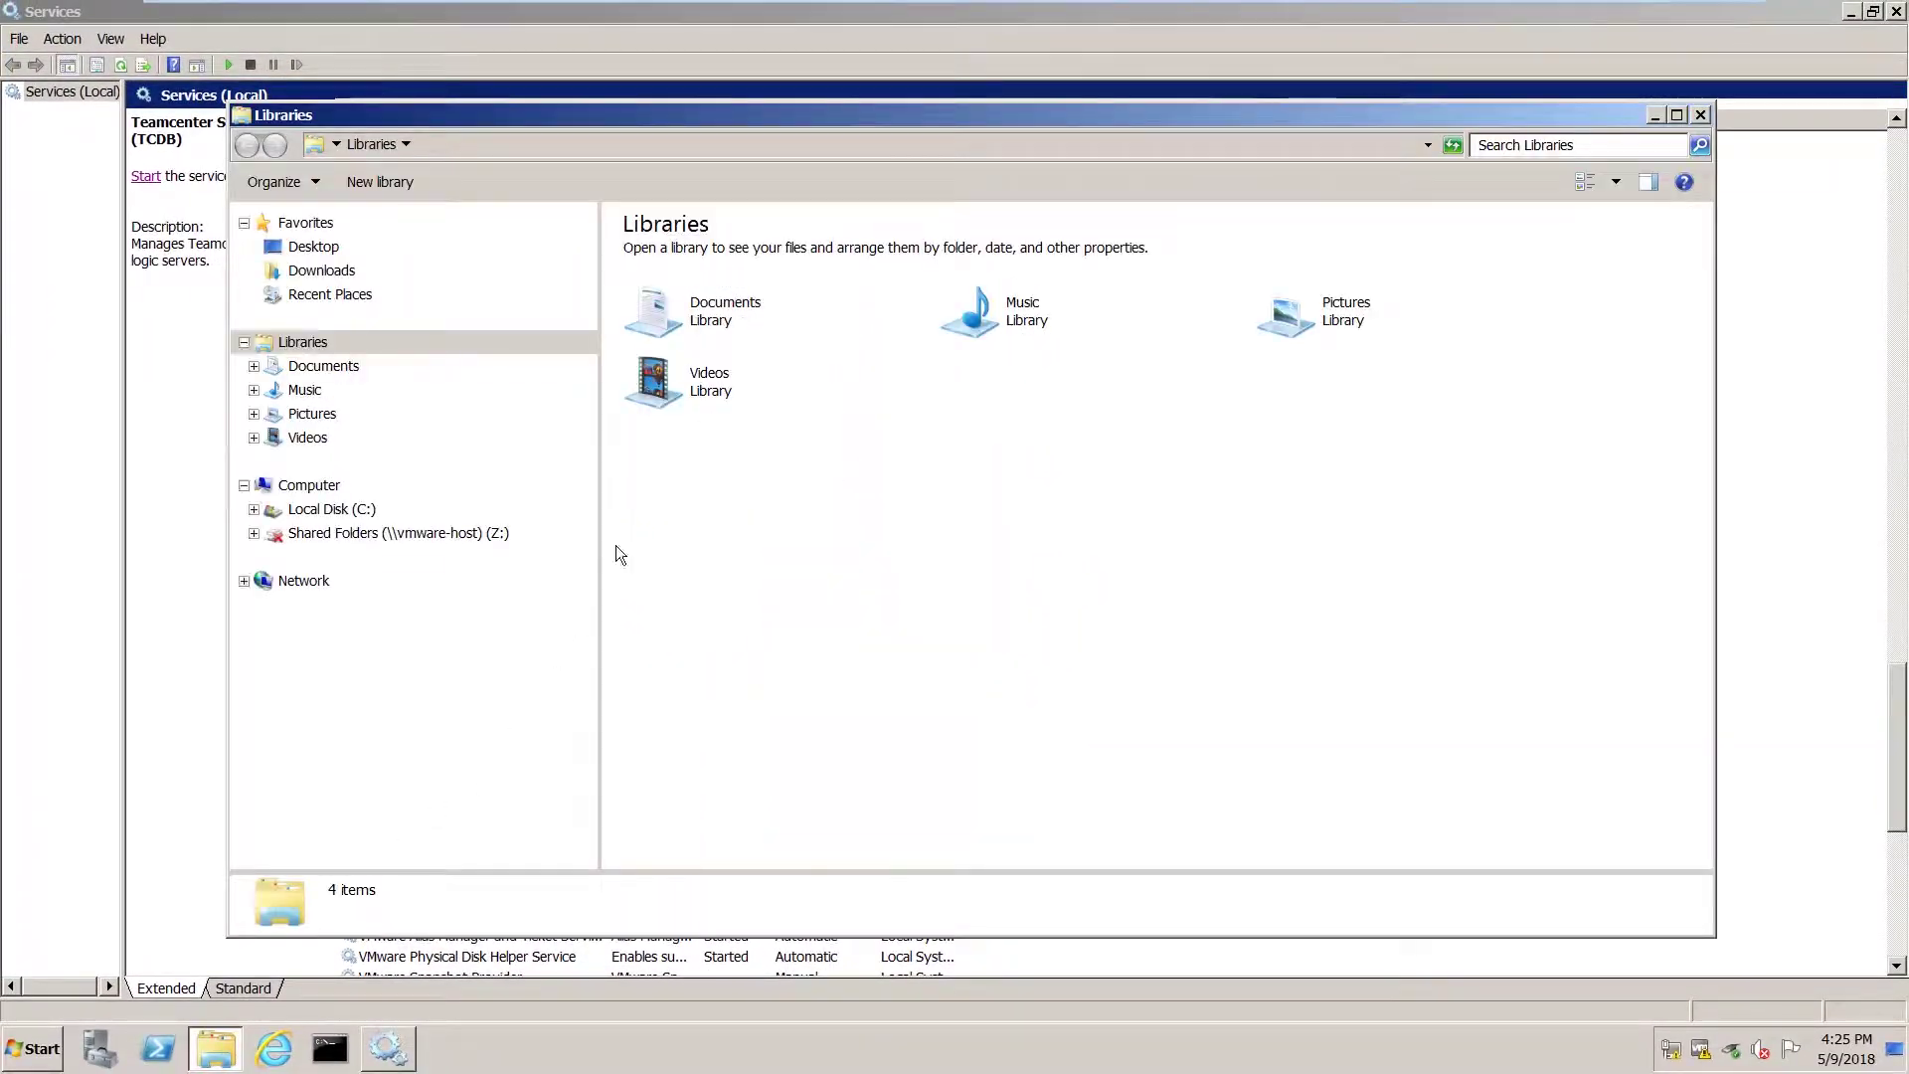
# Go to the user's Temp folder by entering %temp% in the address bar.
pyautogui.click(563, 145)
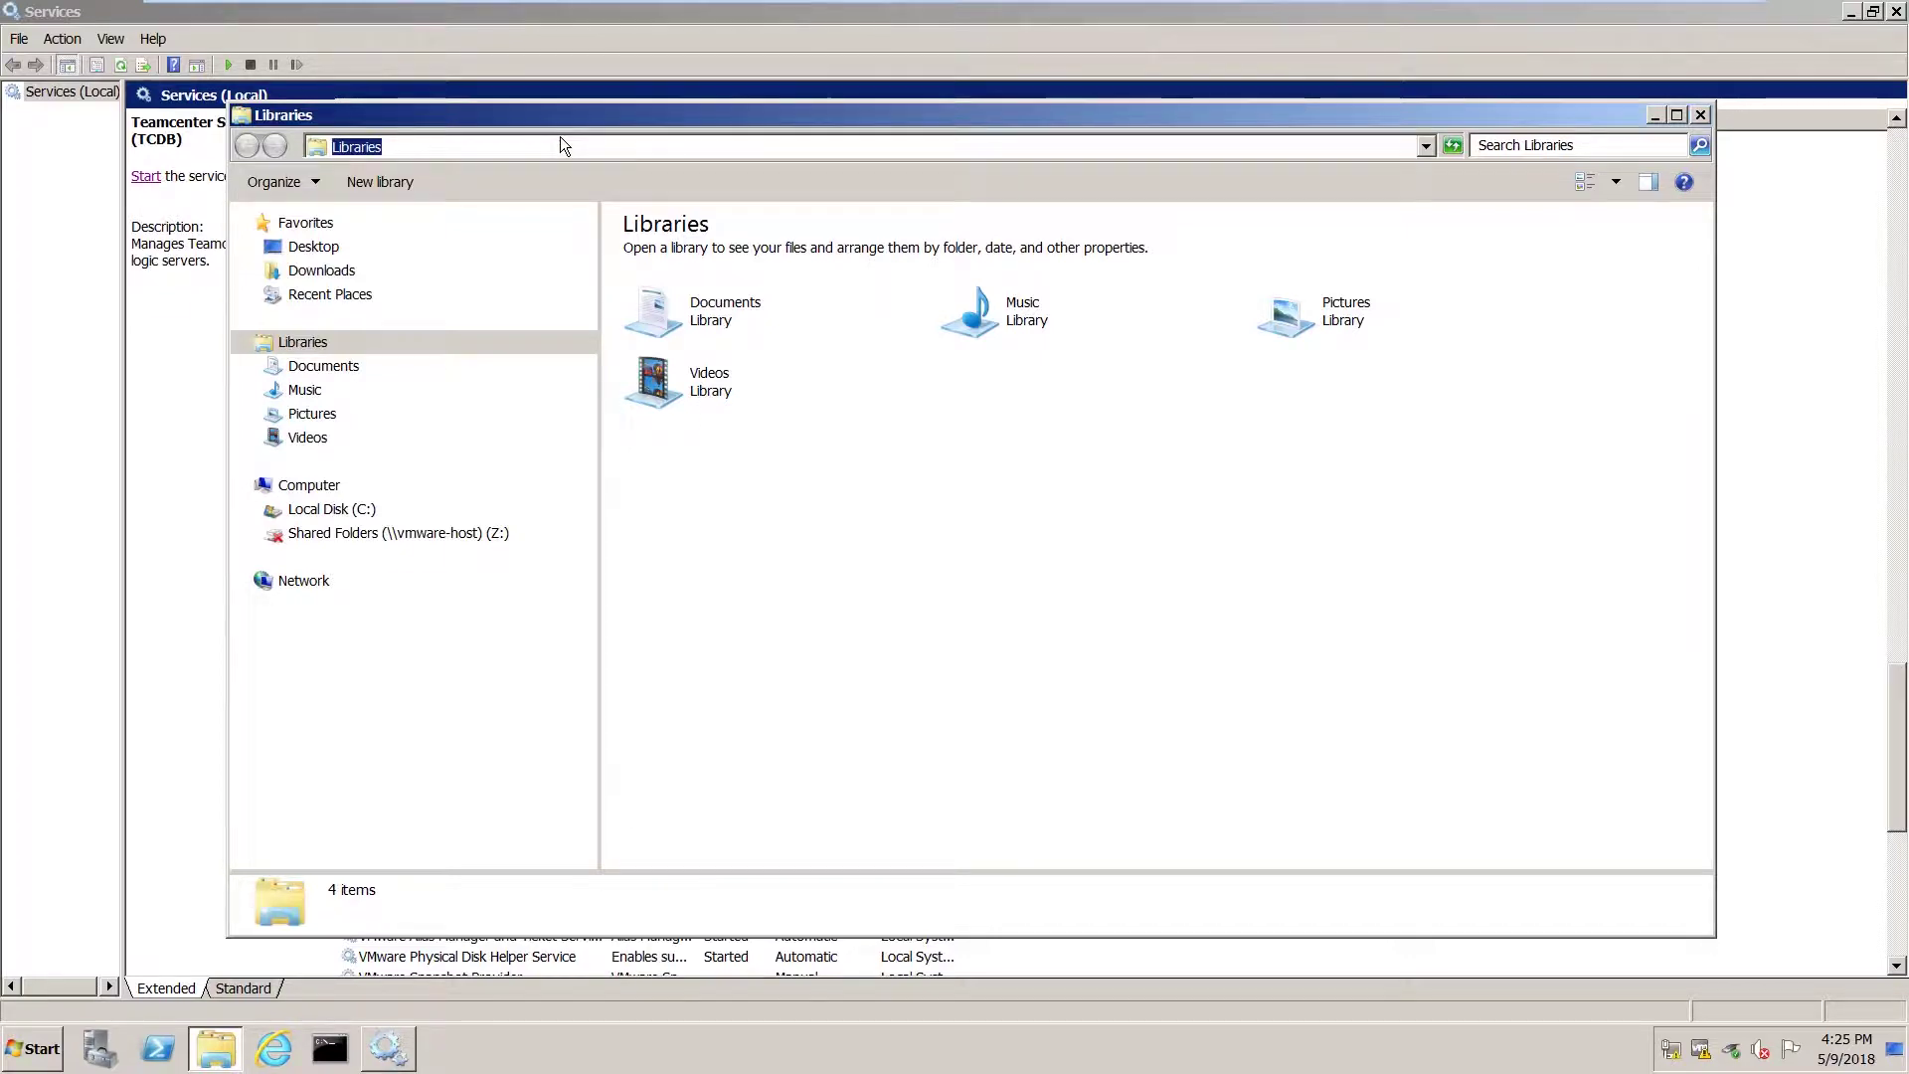
pyautogui.write('%temp%')
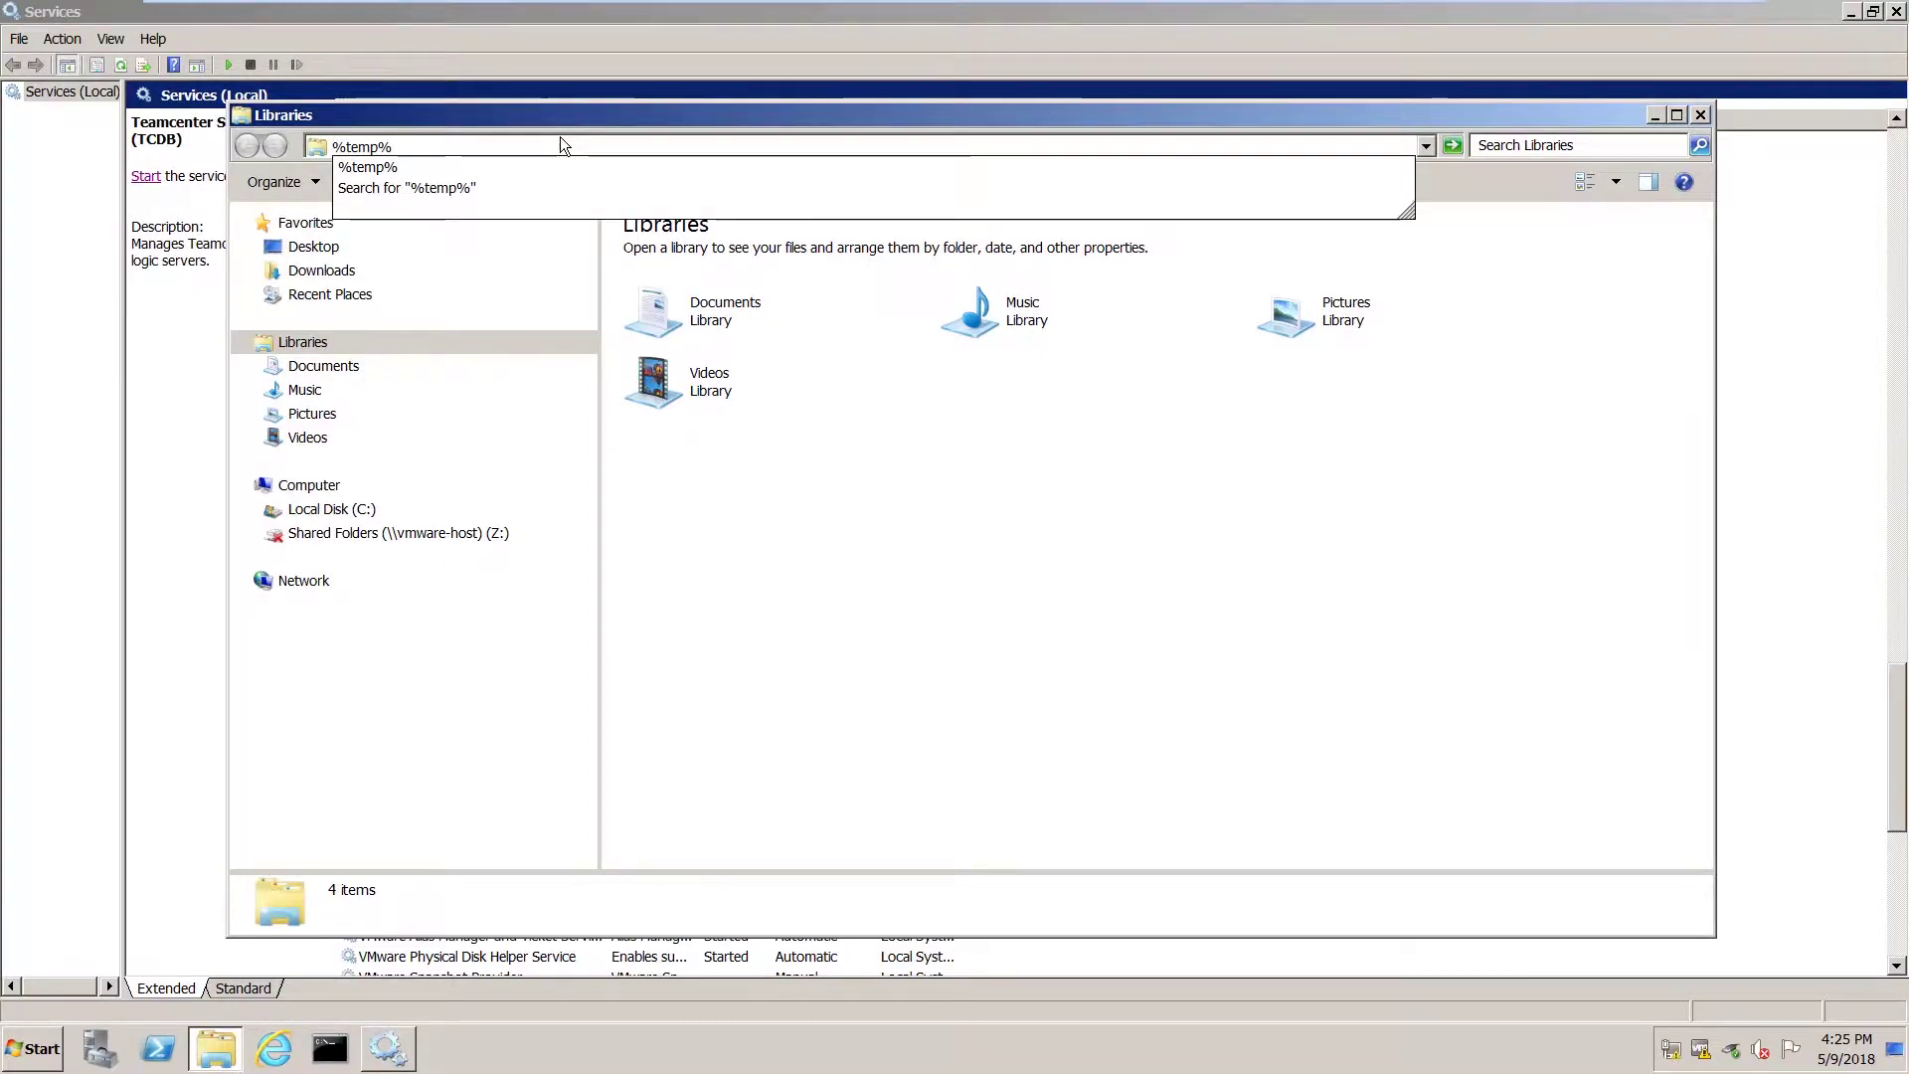
pyautogui.press('Return')
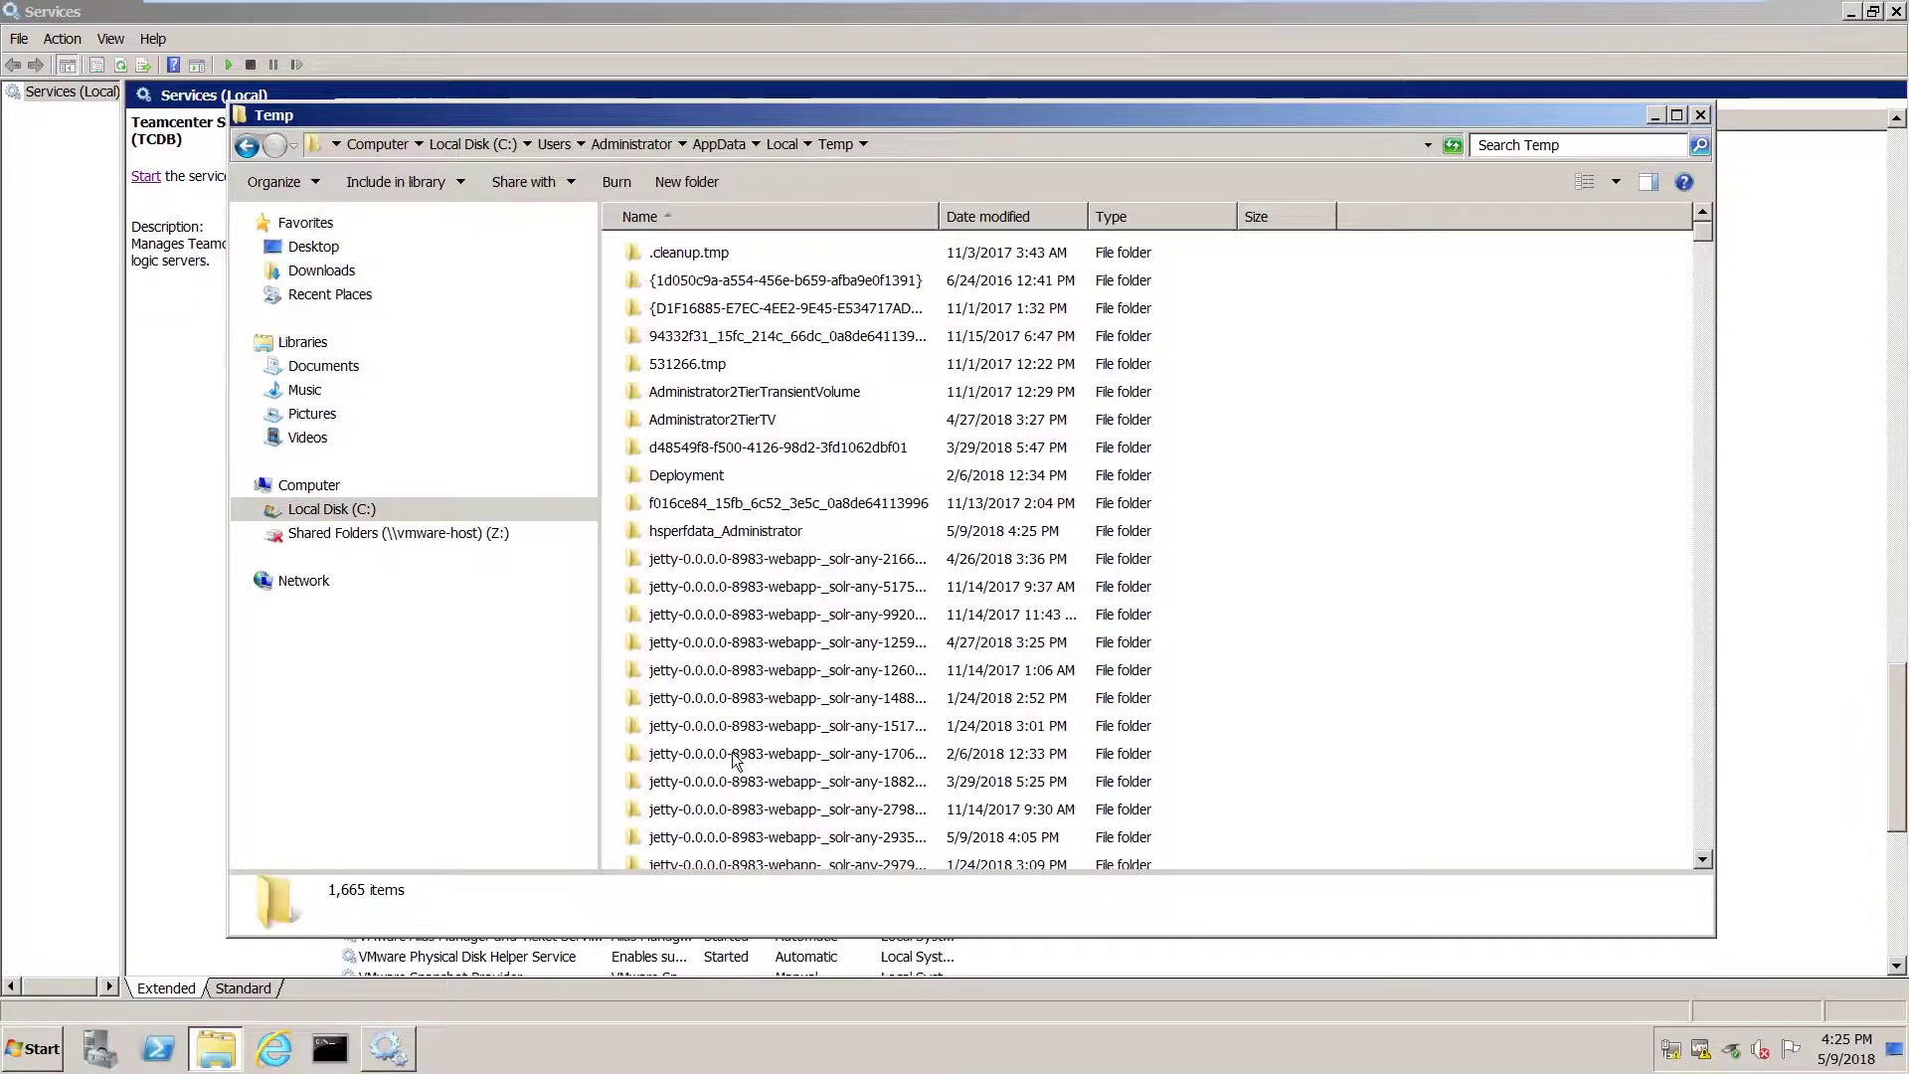
# Try deleting the V11000.2.0.41_20170726.00 folder, then dismiss the folder-in-use error.
pyautogui.click(711, 756)
pyautogui.scroll(-8, 736, 761)
pyautogui.scroll(-20, 736, 760)
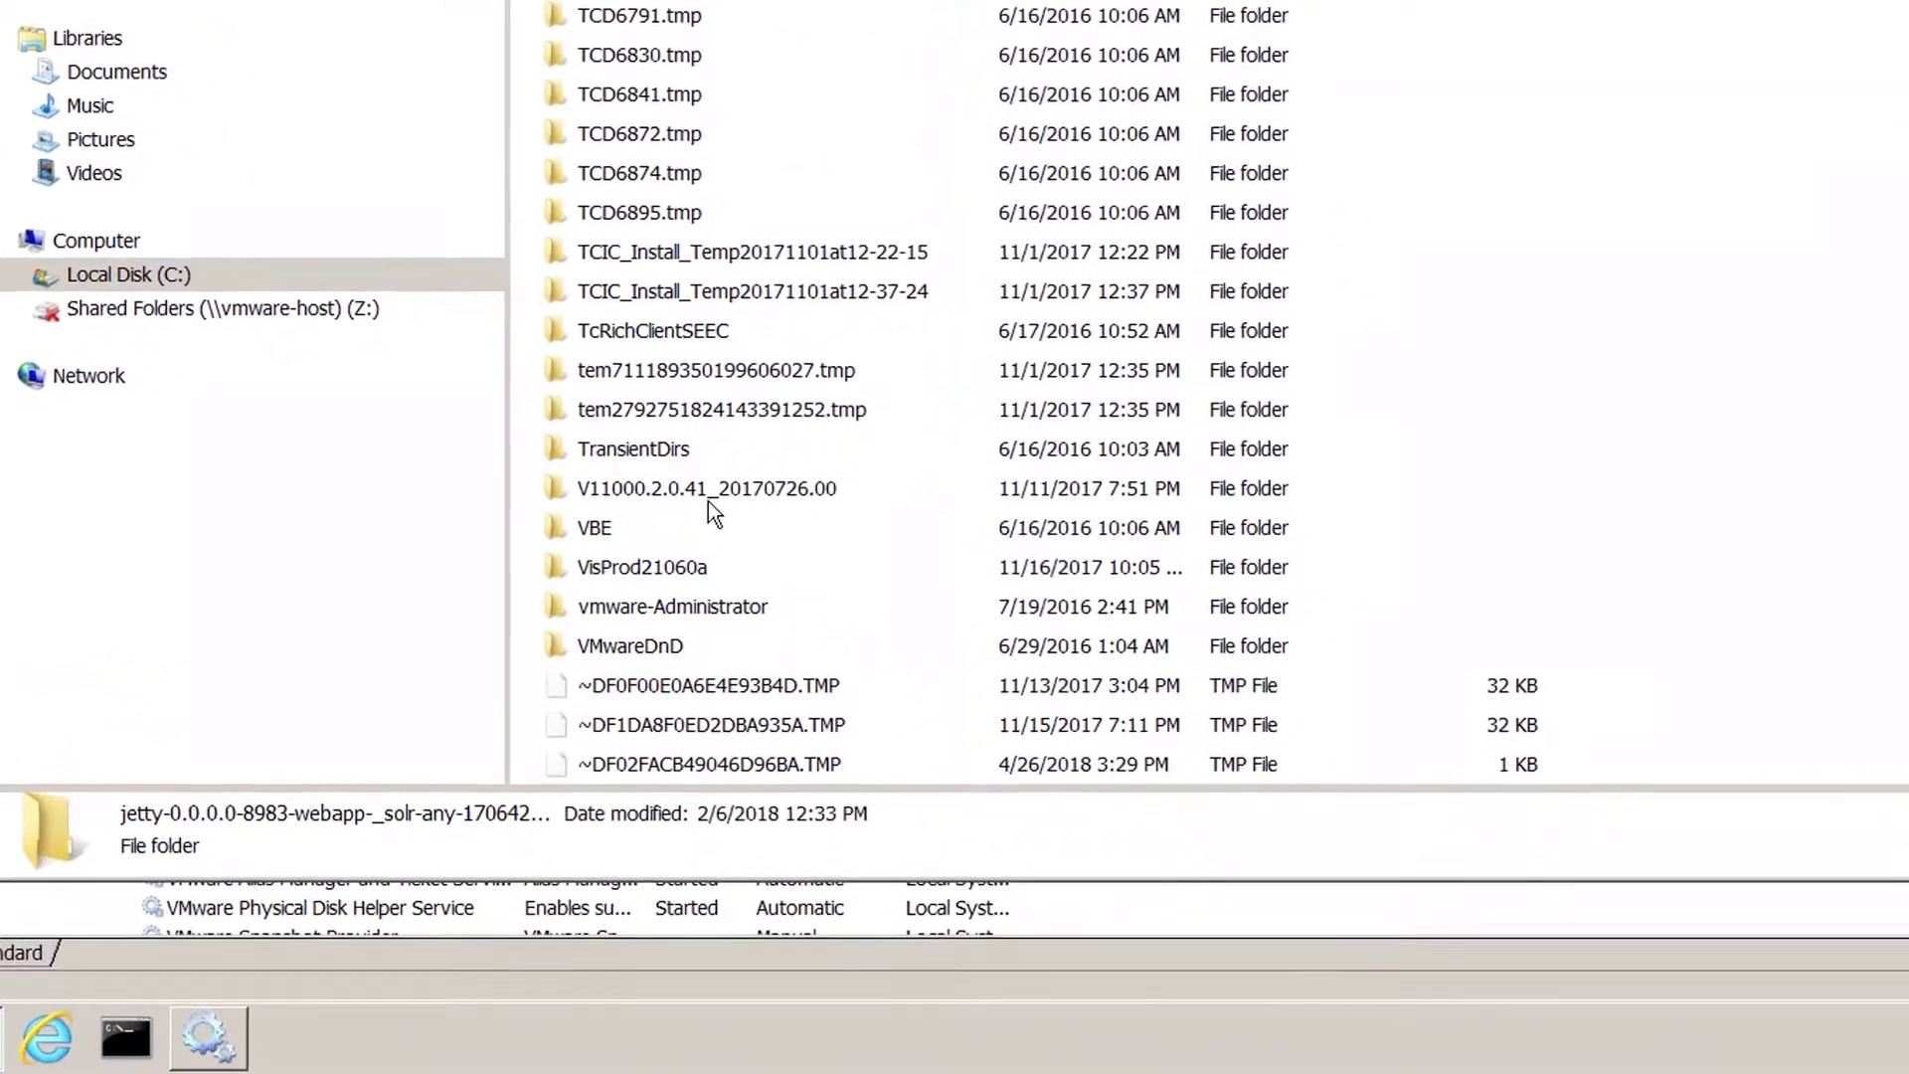
pyautogui.rightClick(714, 532)
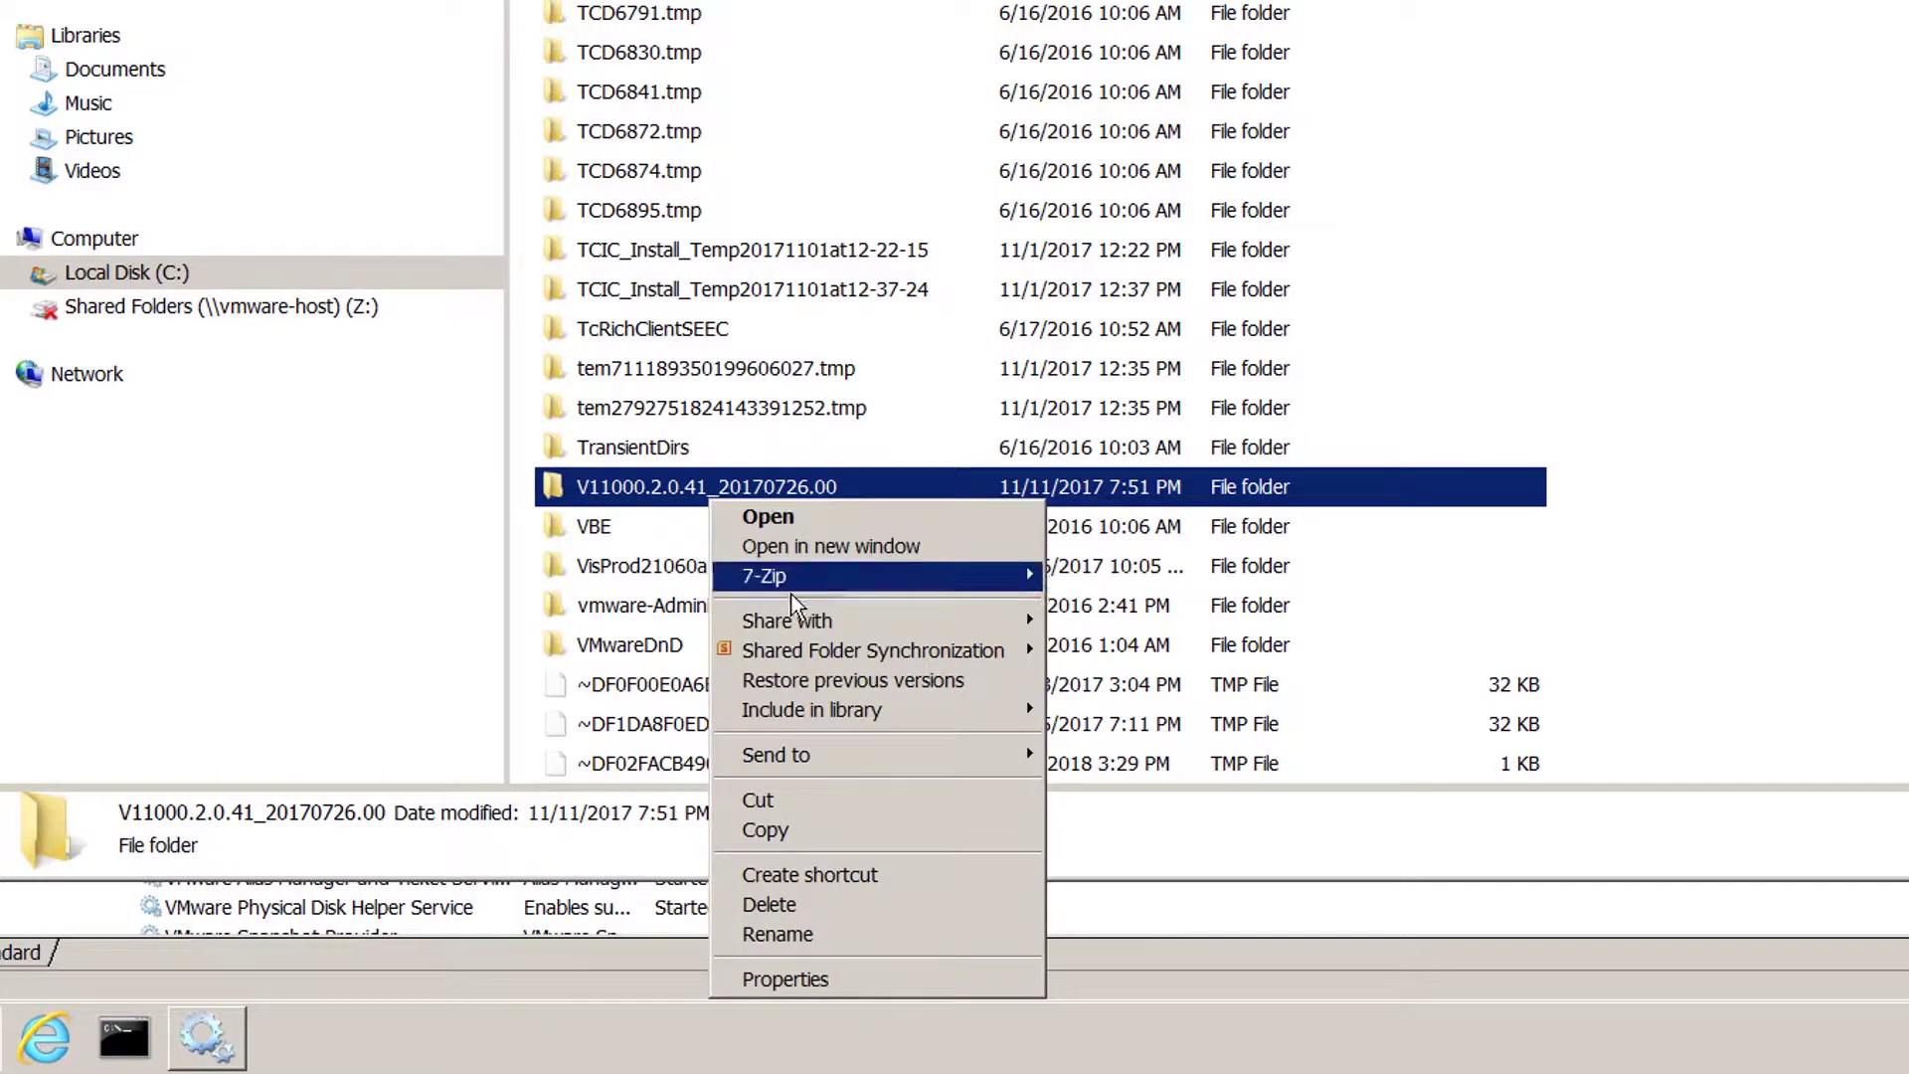
pyautogui.click(783, 907)
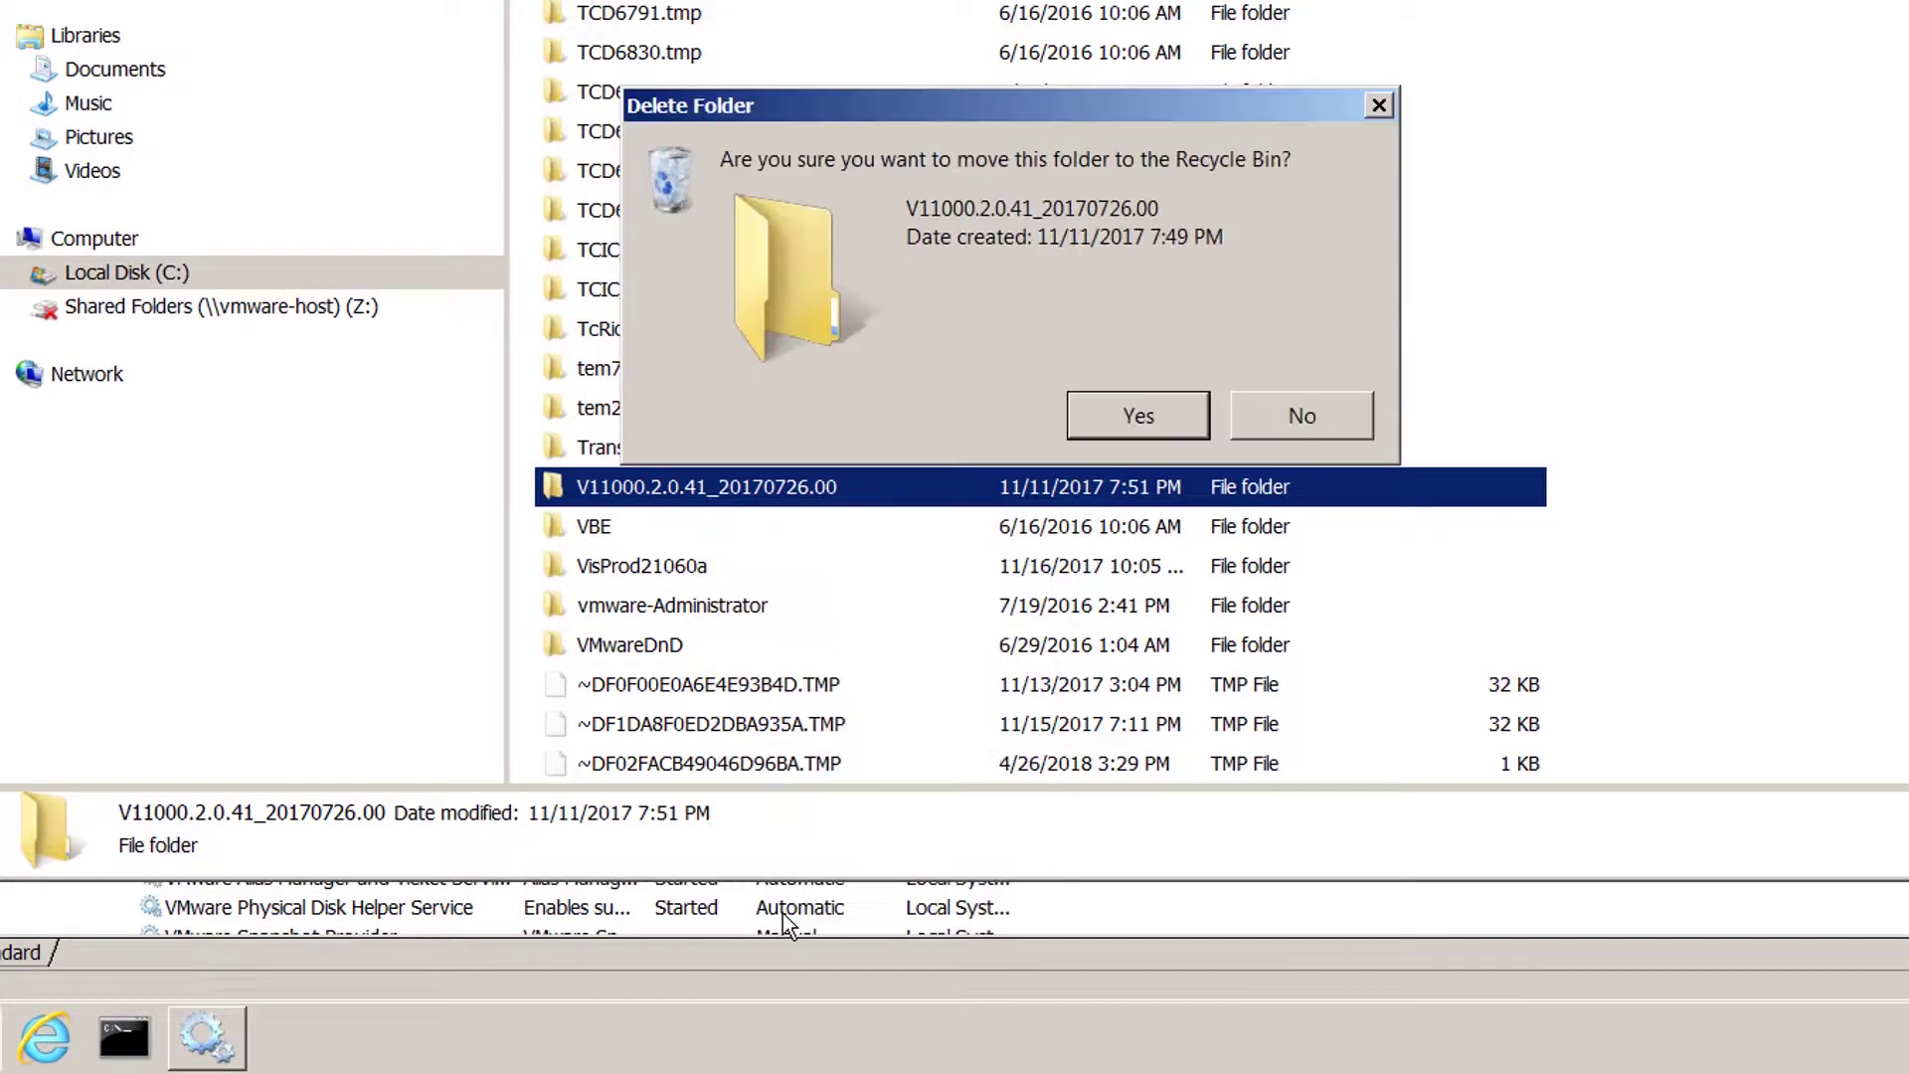
pyautogui.click(1126, 431)
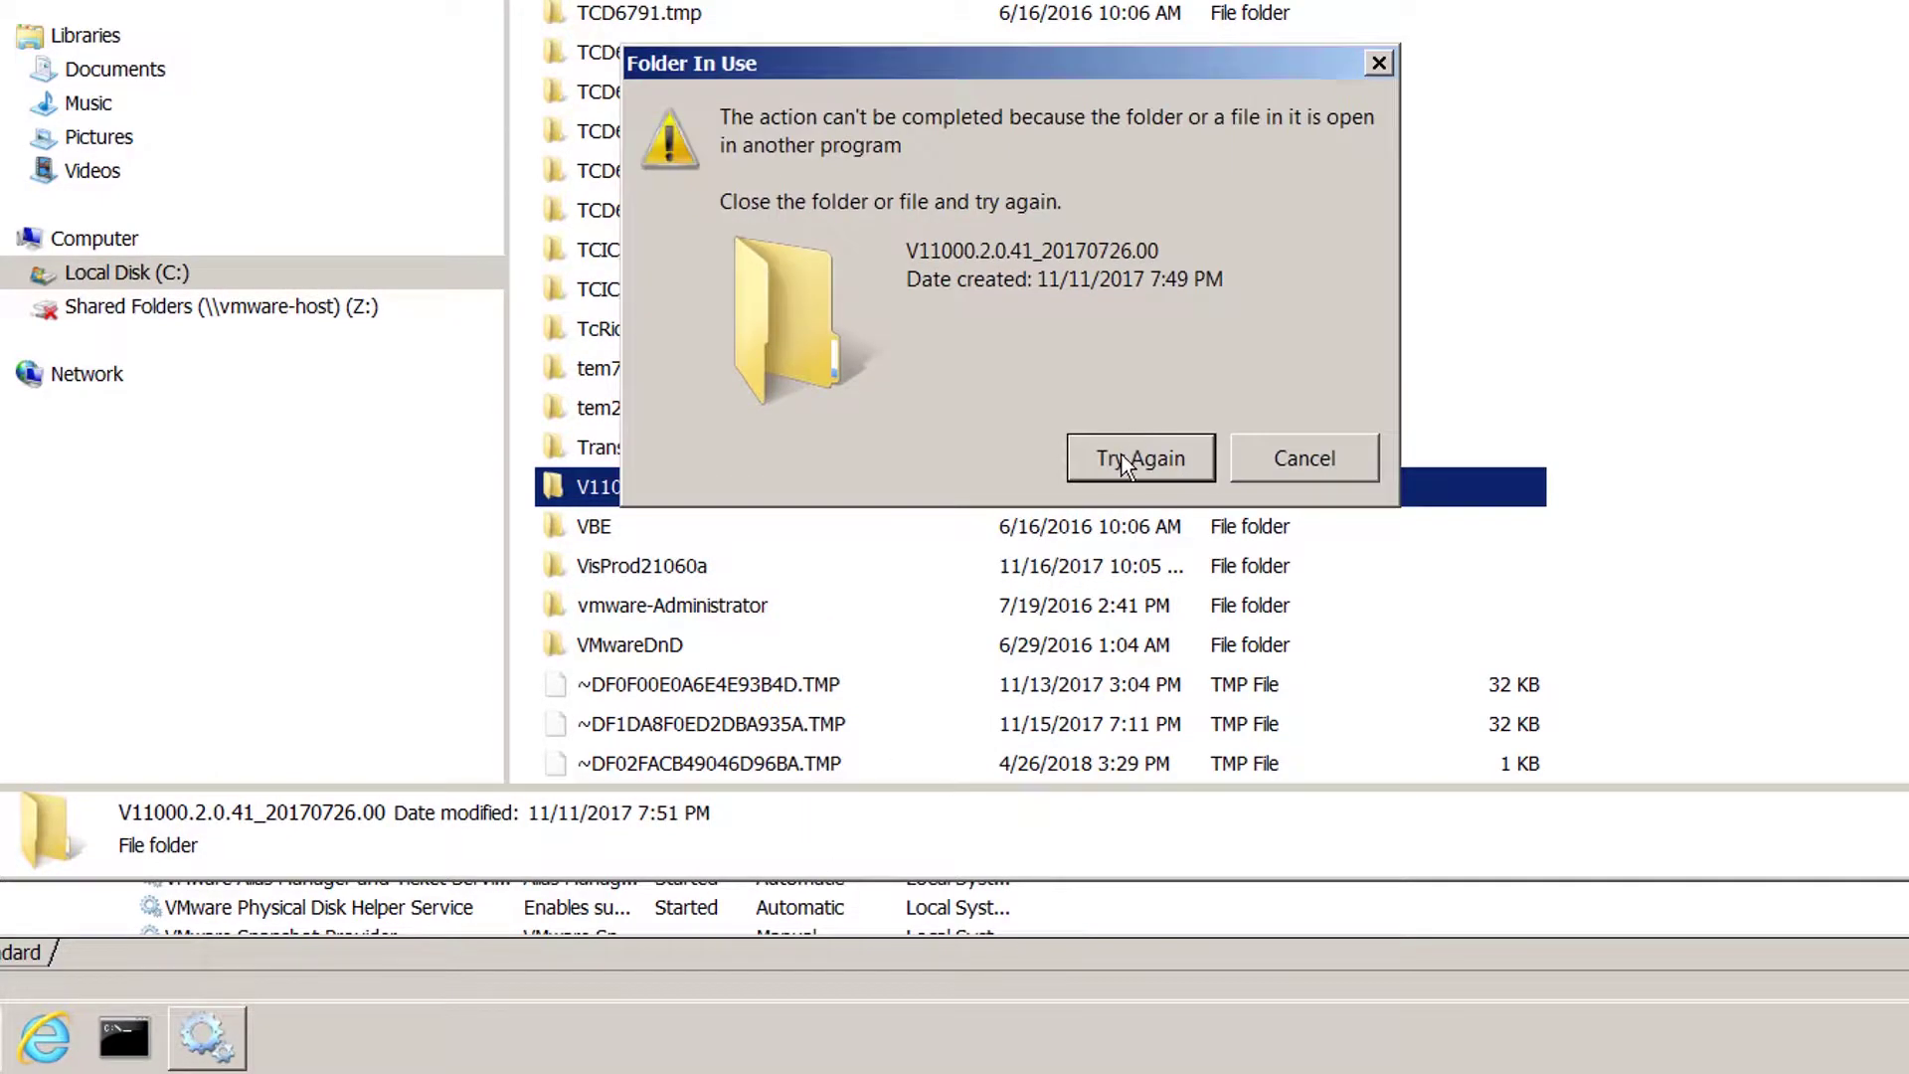
pyautogui.click(1339, 460)
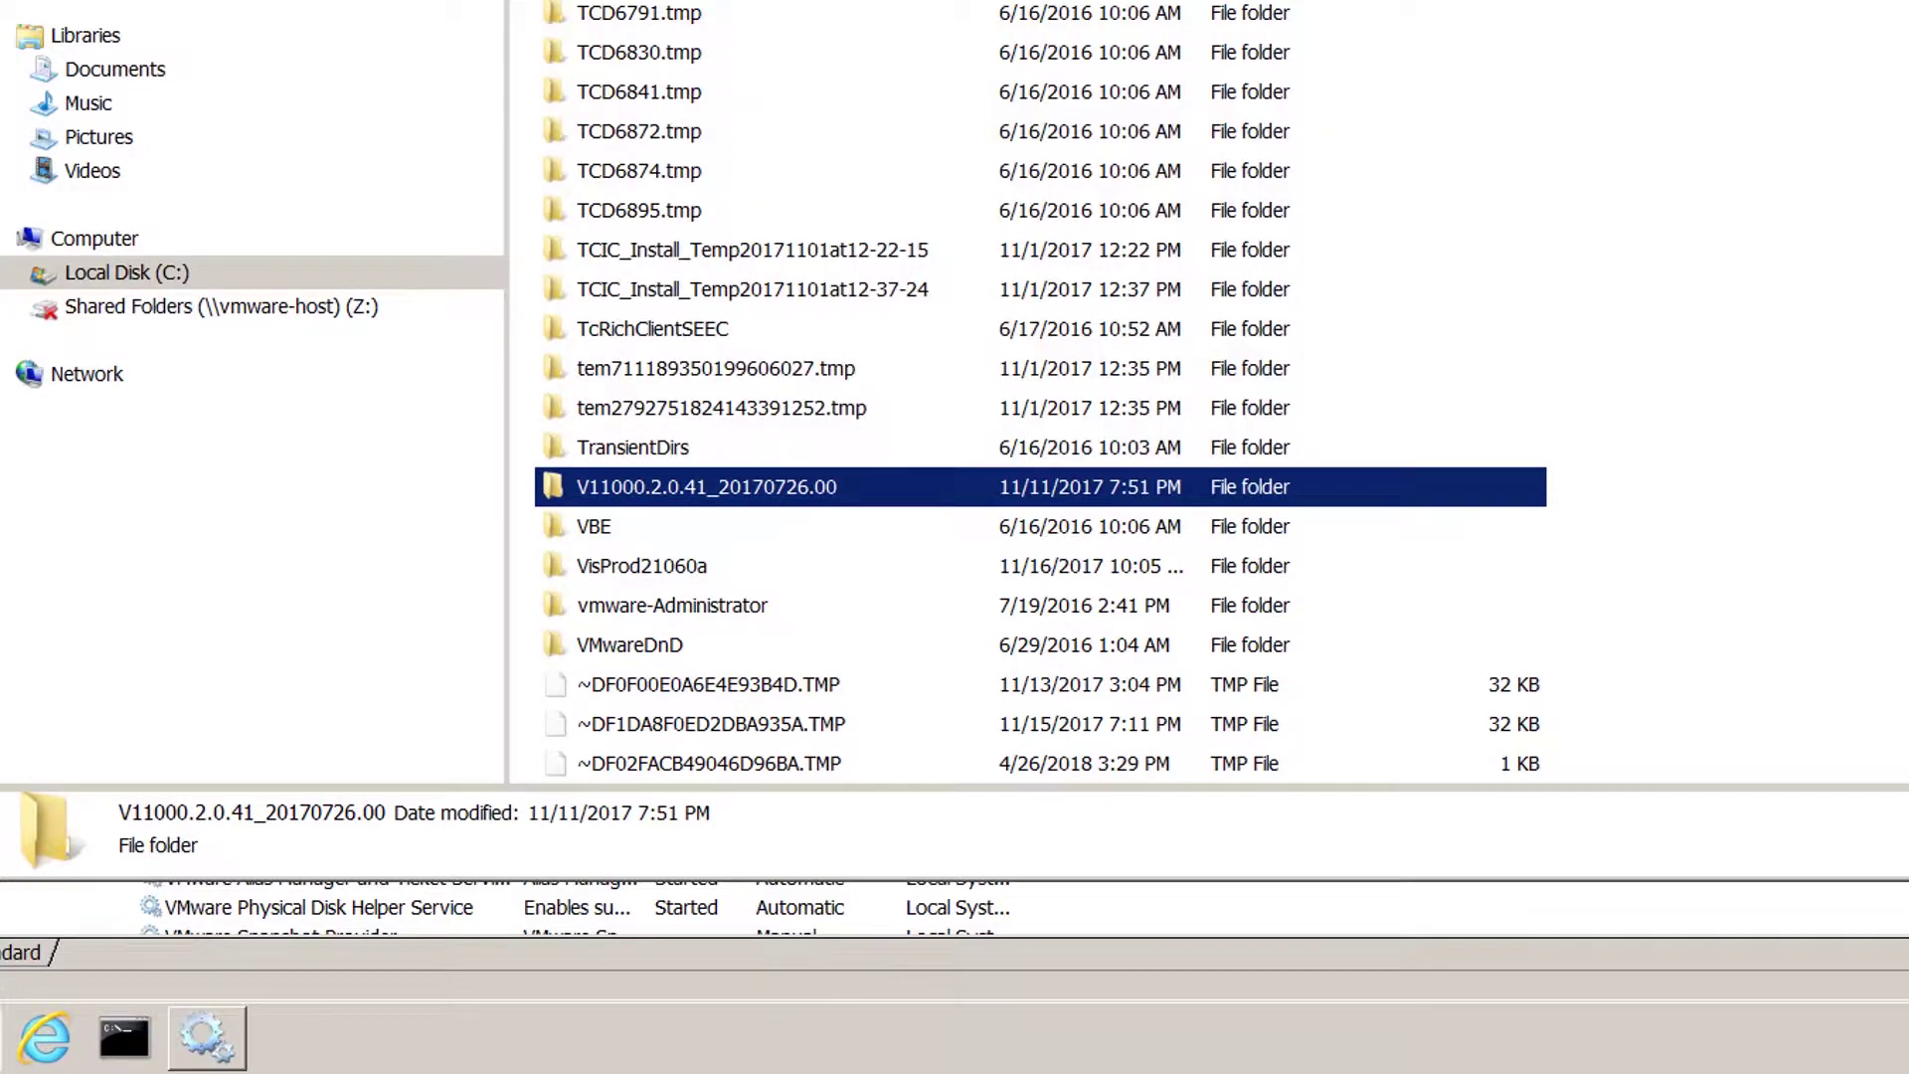
# Launch Windows Task Manager and scroll the process list to the tcserver.exe entries.
pyautogui.rightClick(665, 1017)
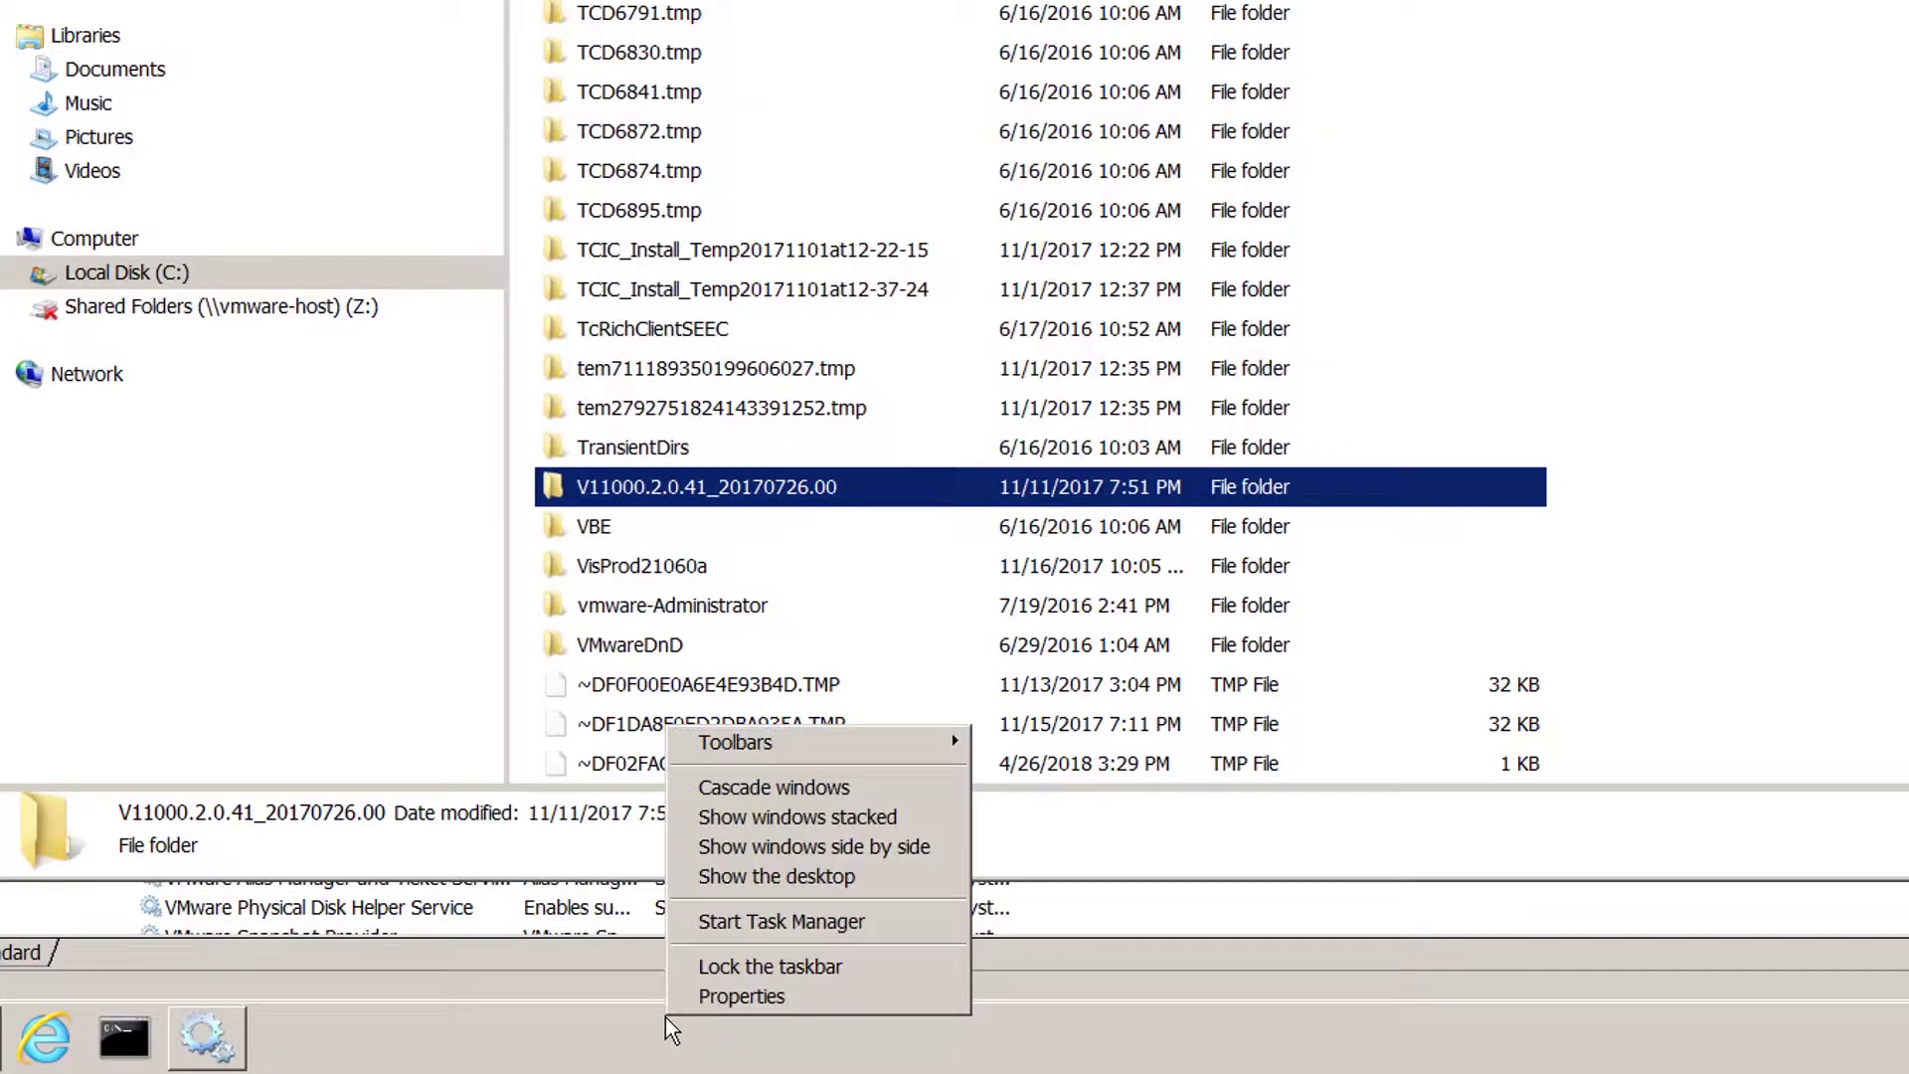
pyautogui.click(774, 923)
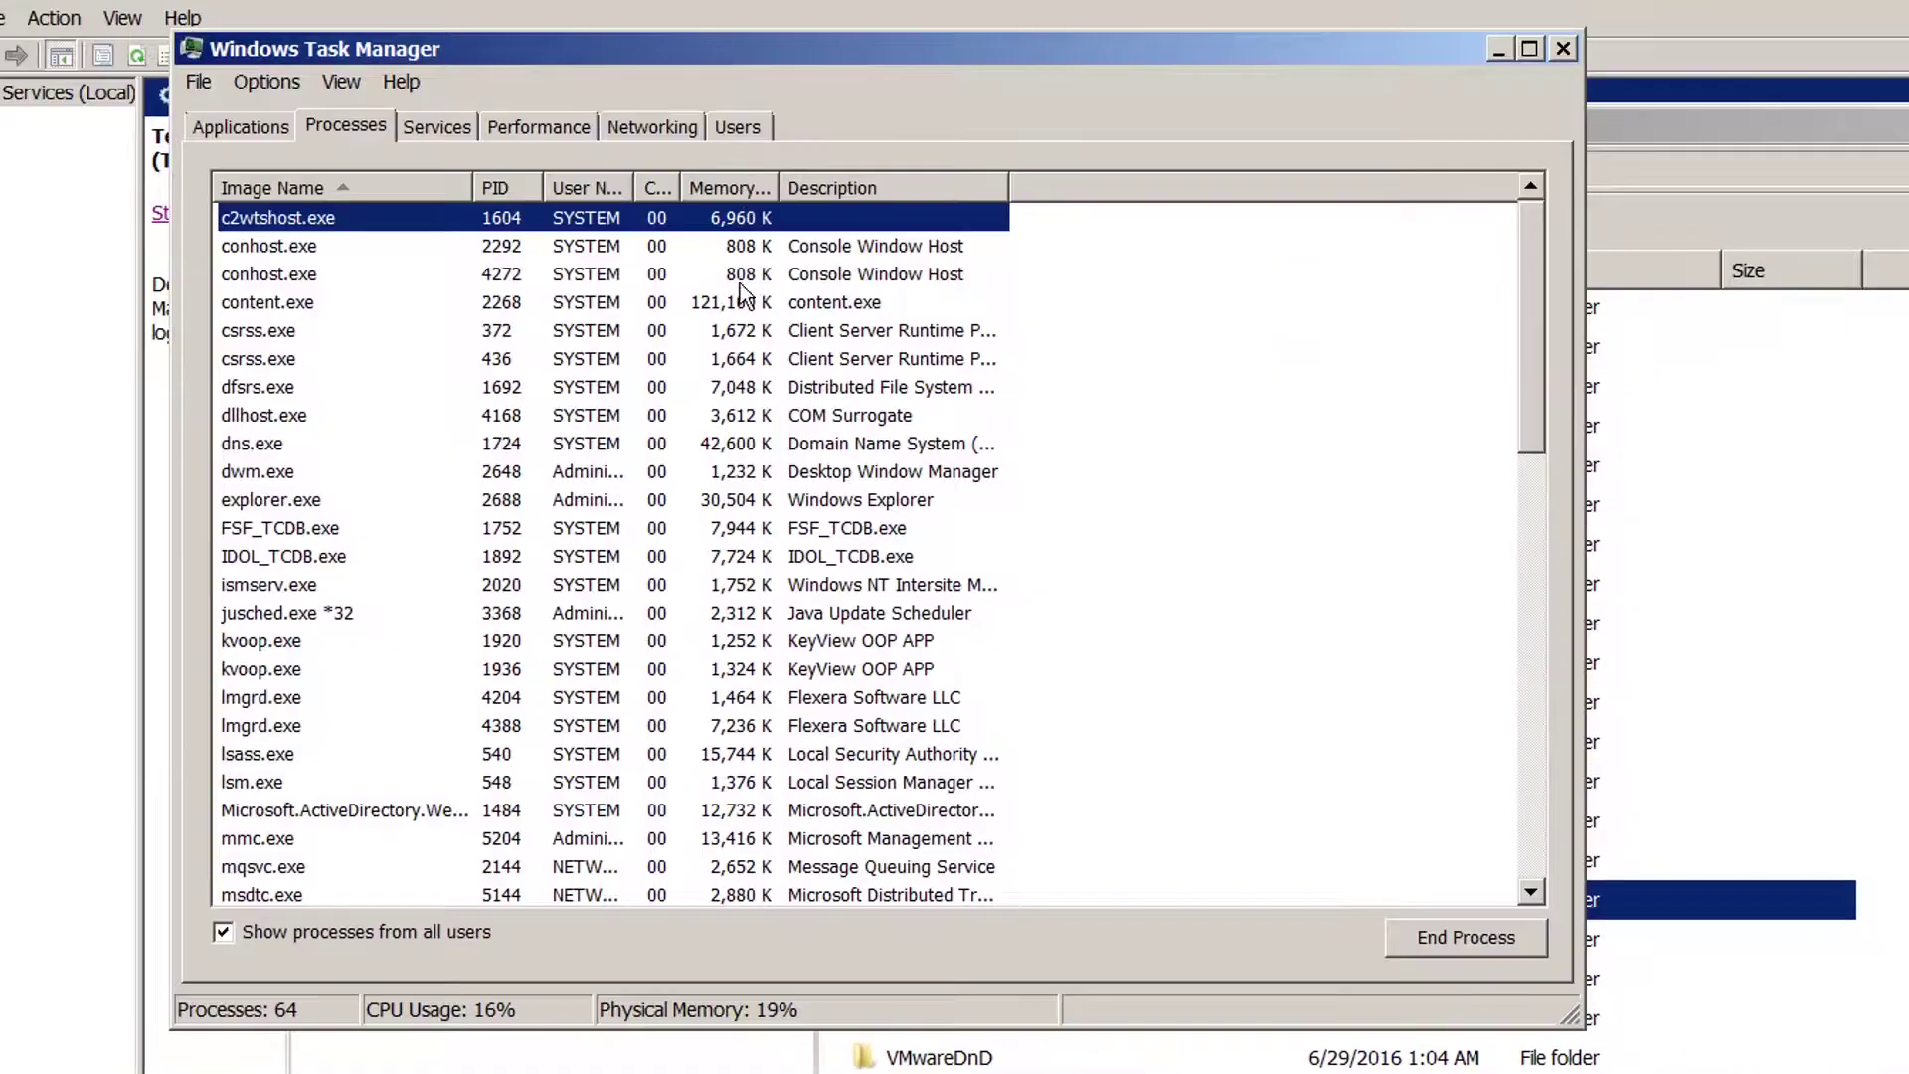
pyautogui.click(509, 645)
pyautogui.scroll(-8, 509, 653)
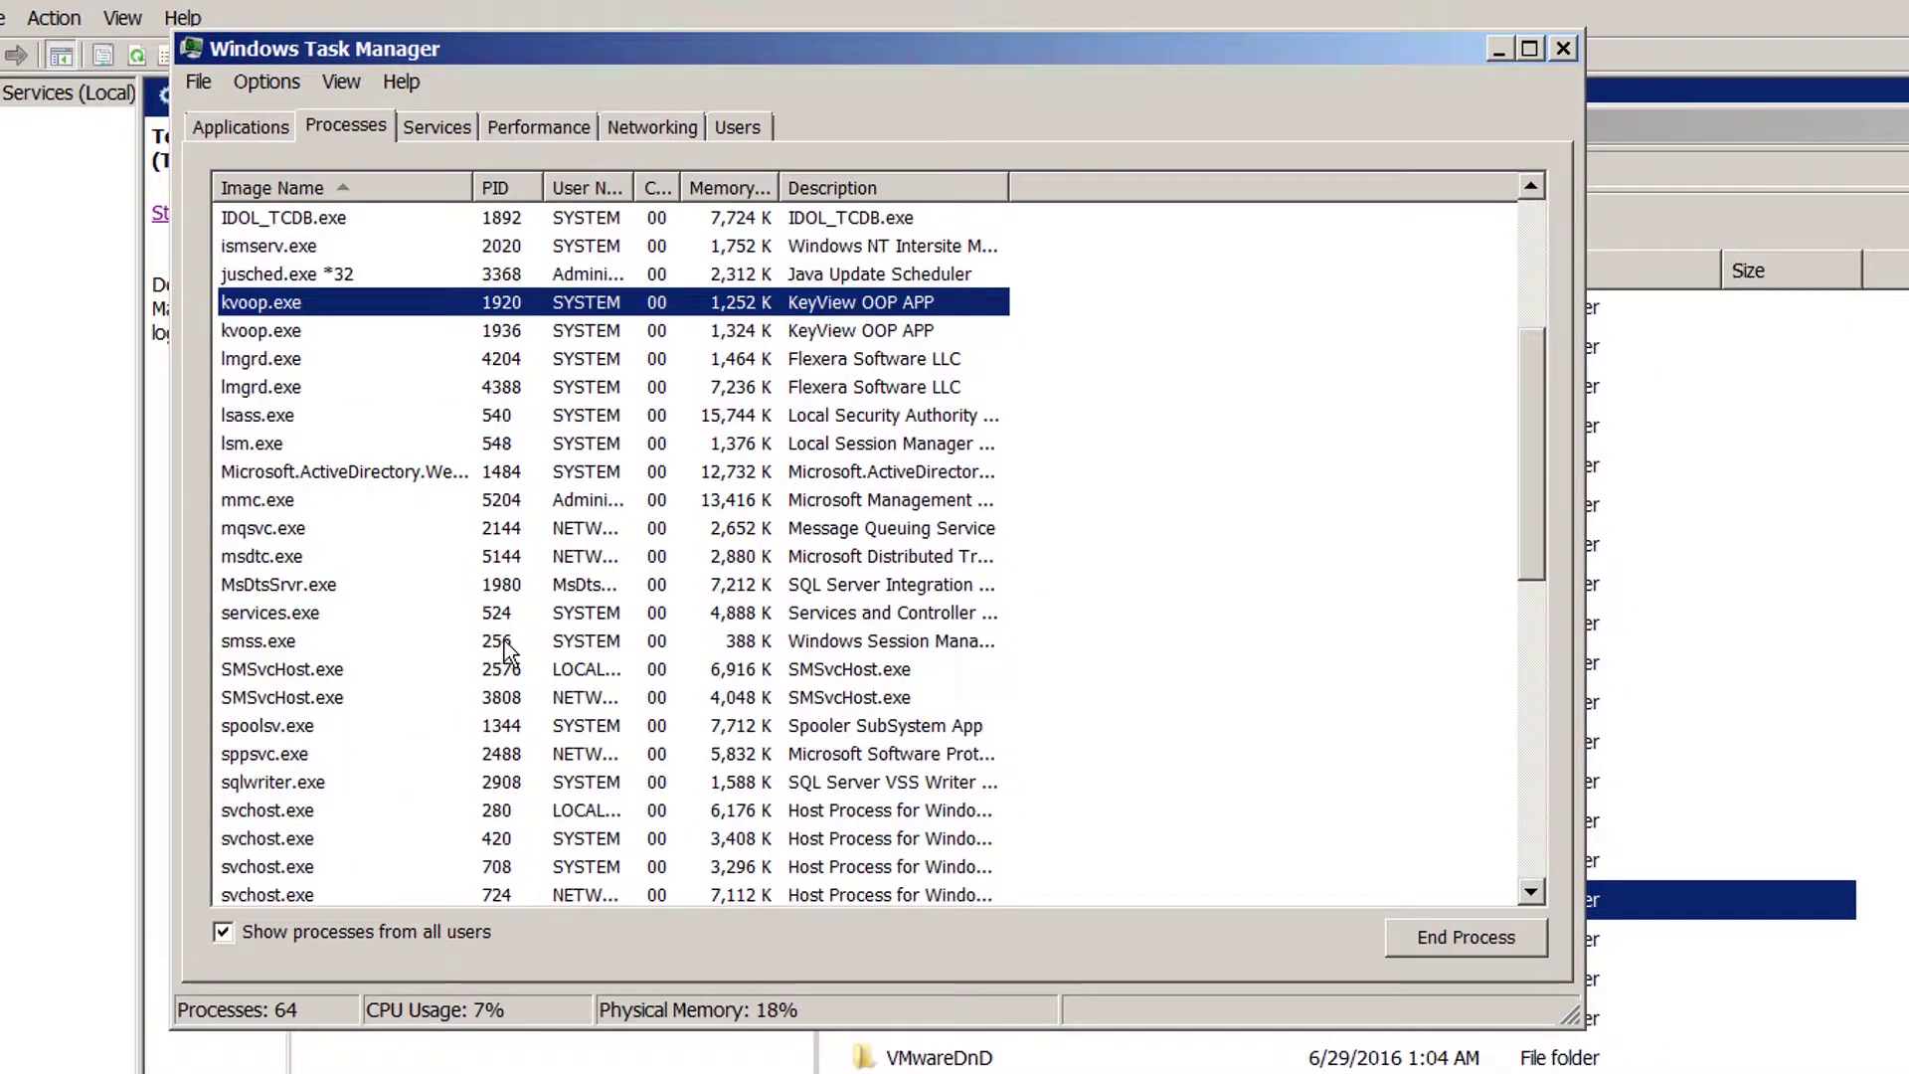
pyautogui.scroll(-4, 509, 651)
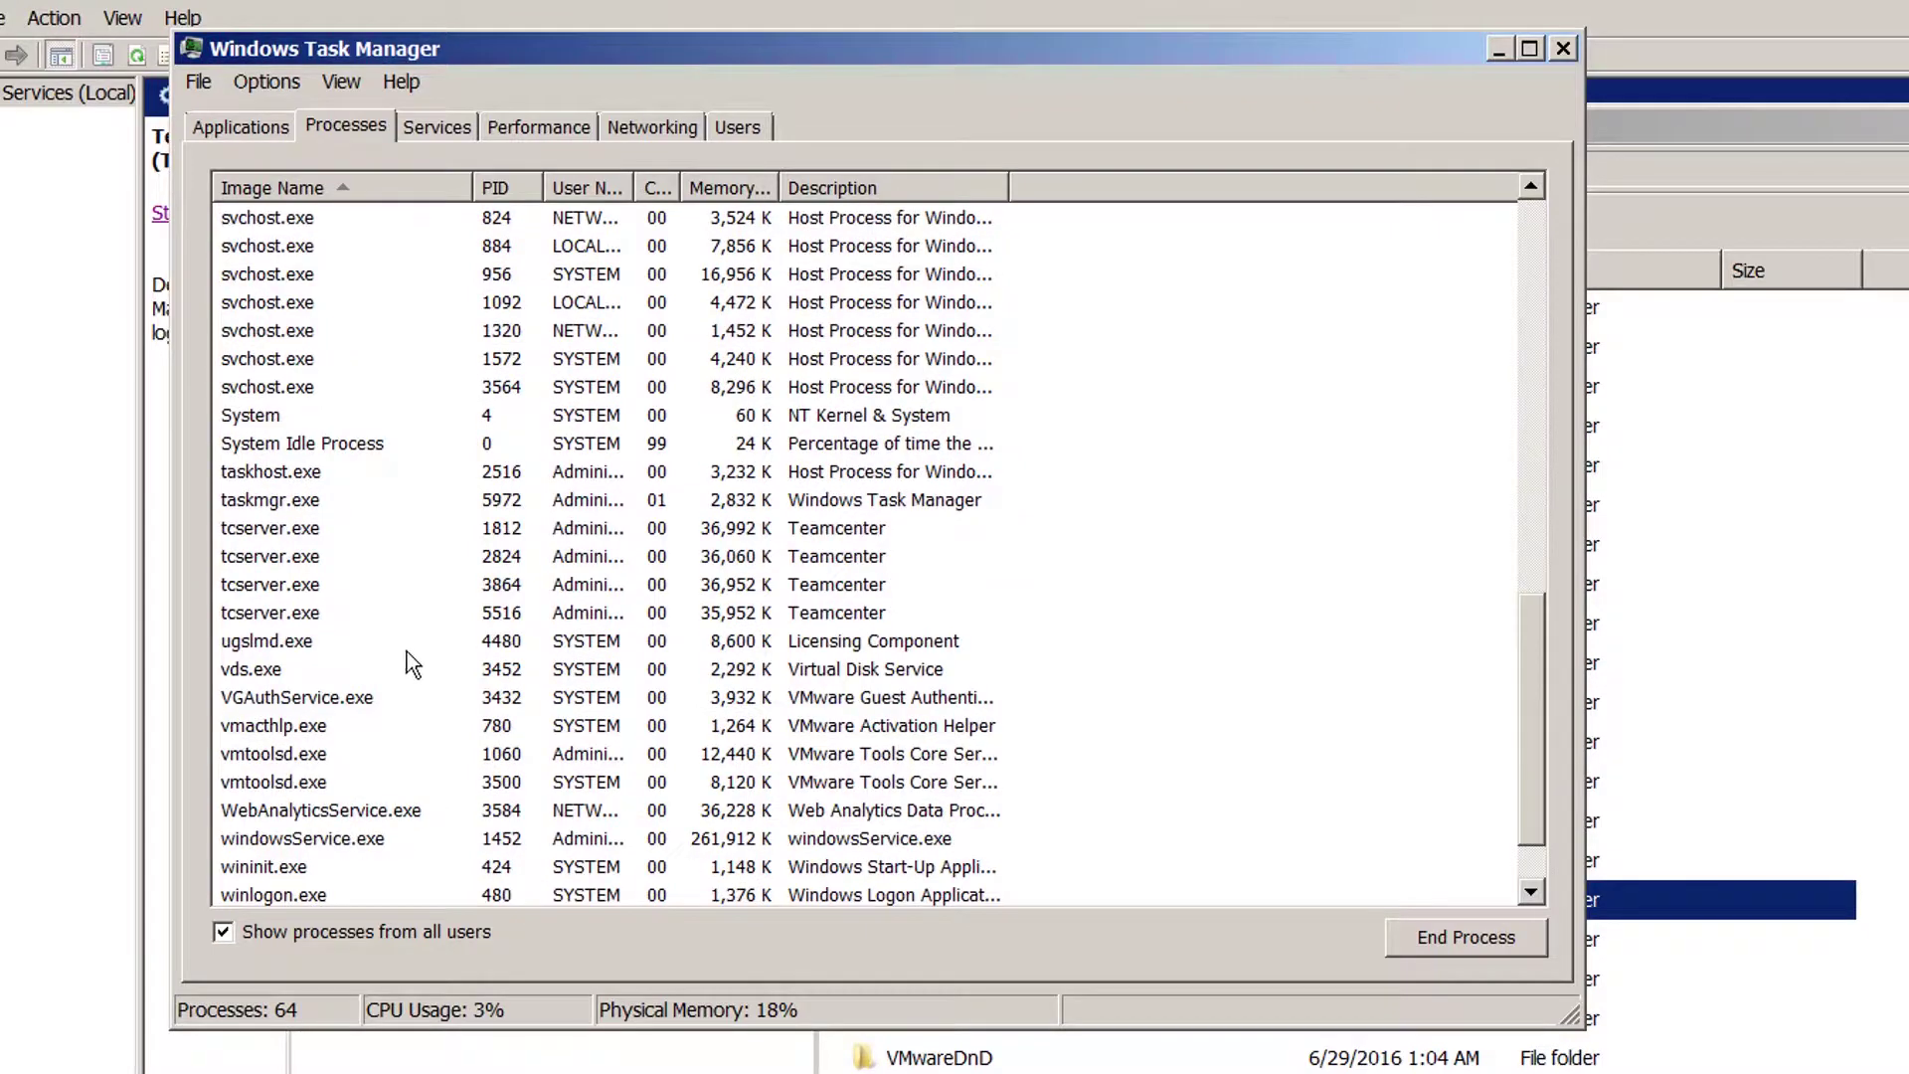
# End tcserver.exe processes 1812 and 2824, confirming each.
pyautogui.click(308, 535)
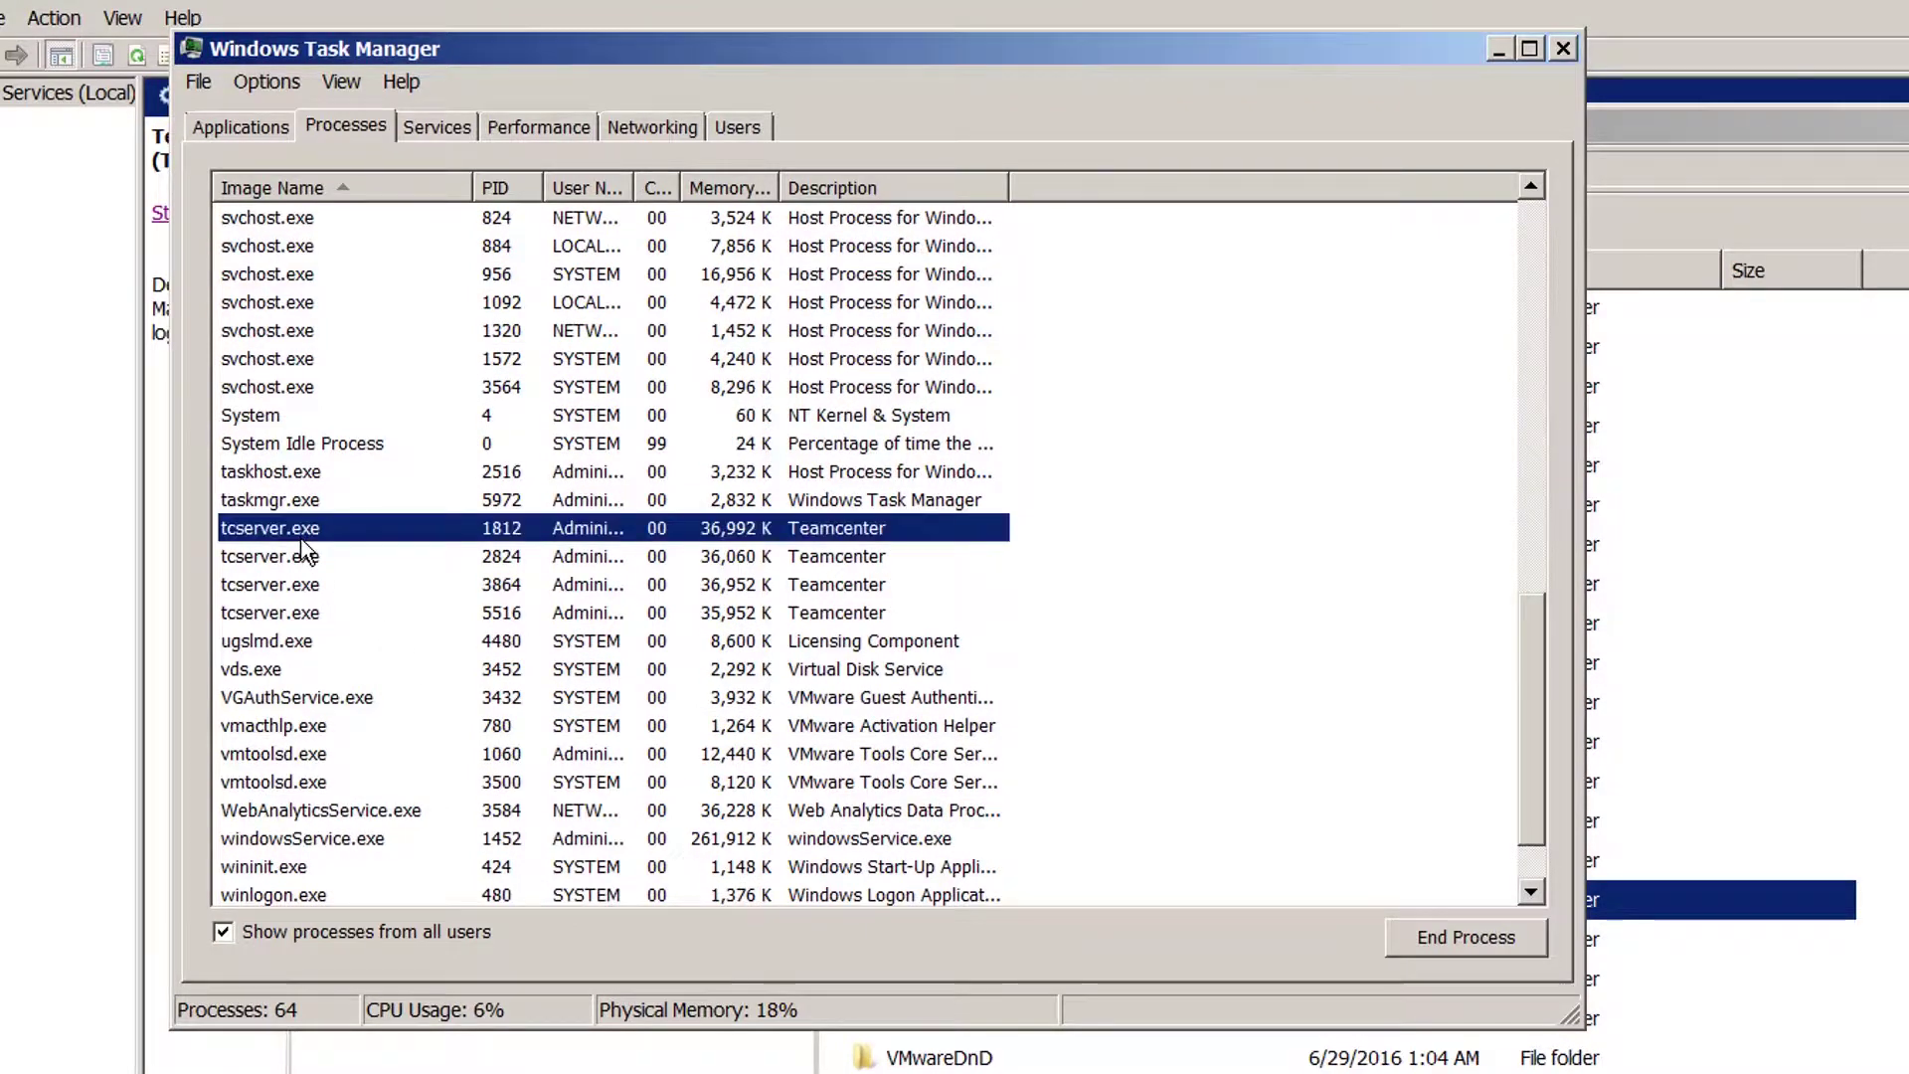
pyautogui.click(1444, 947)
pyautogui.click(1423, 761)
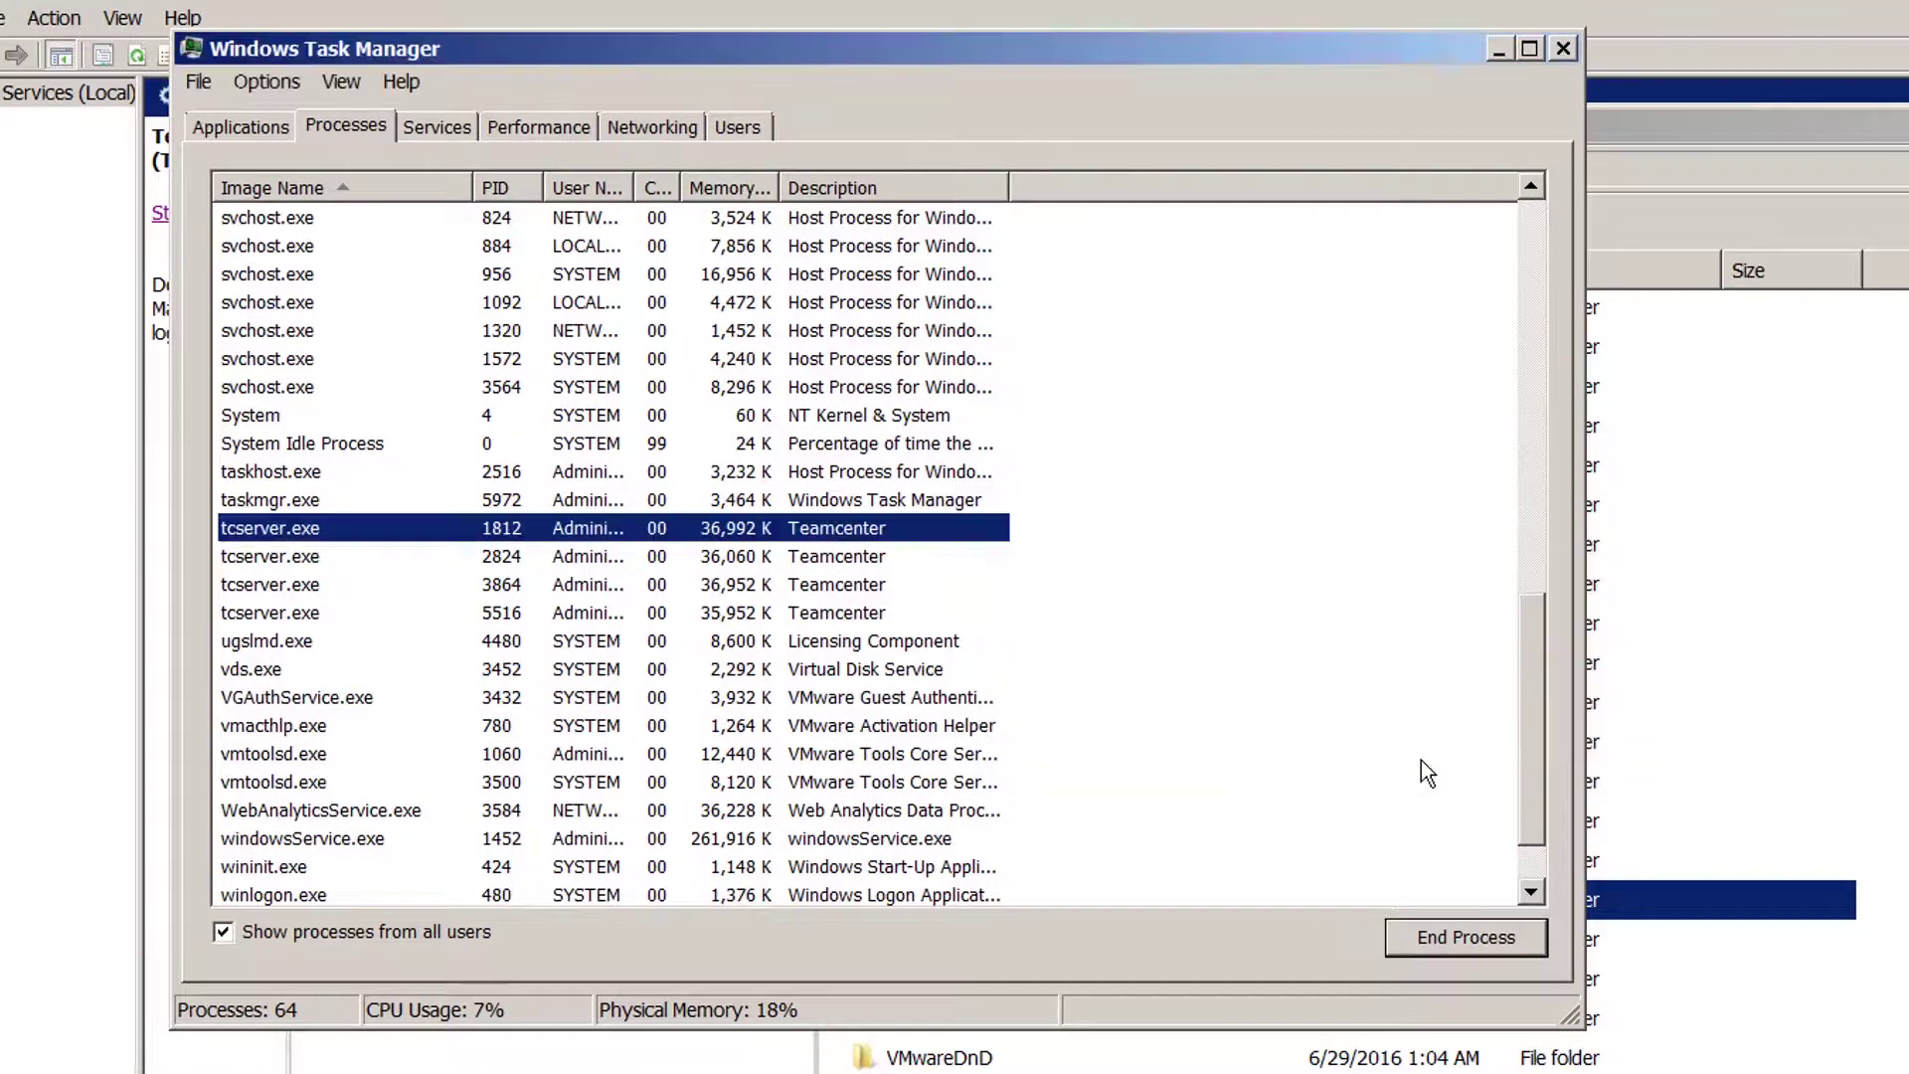
pyautogui.click(295, 528)
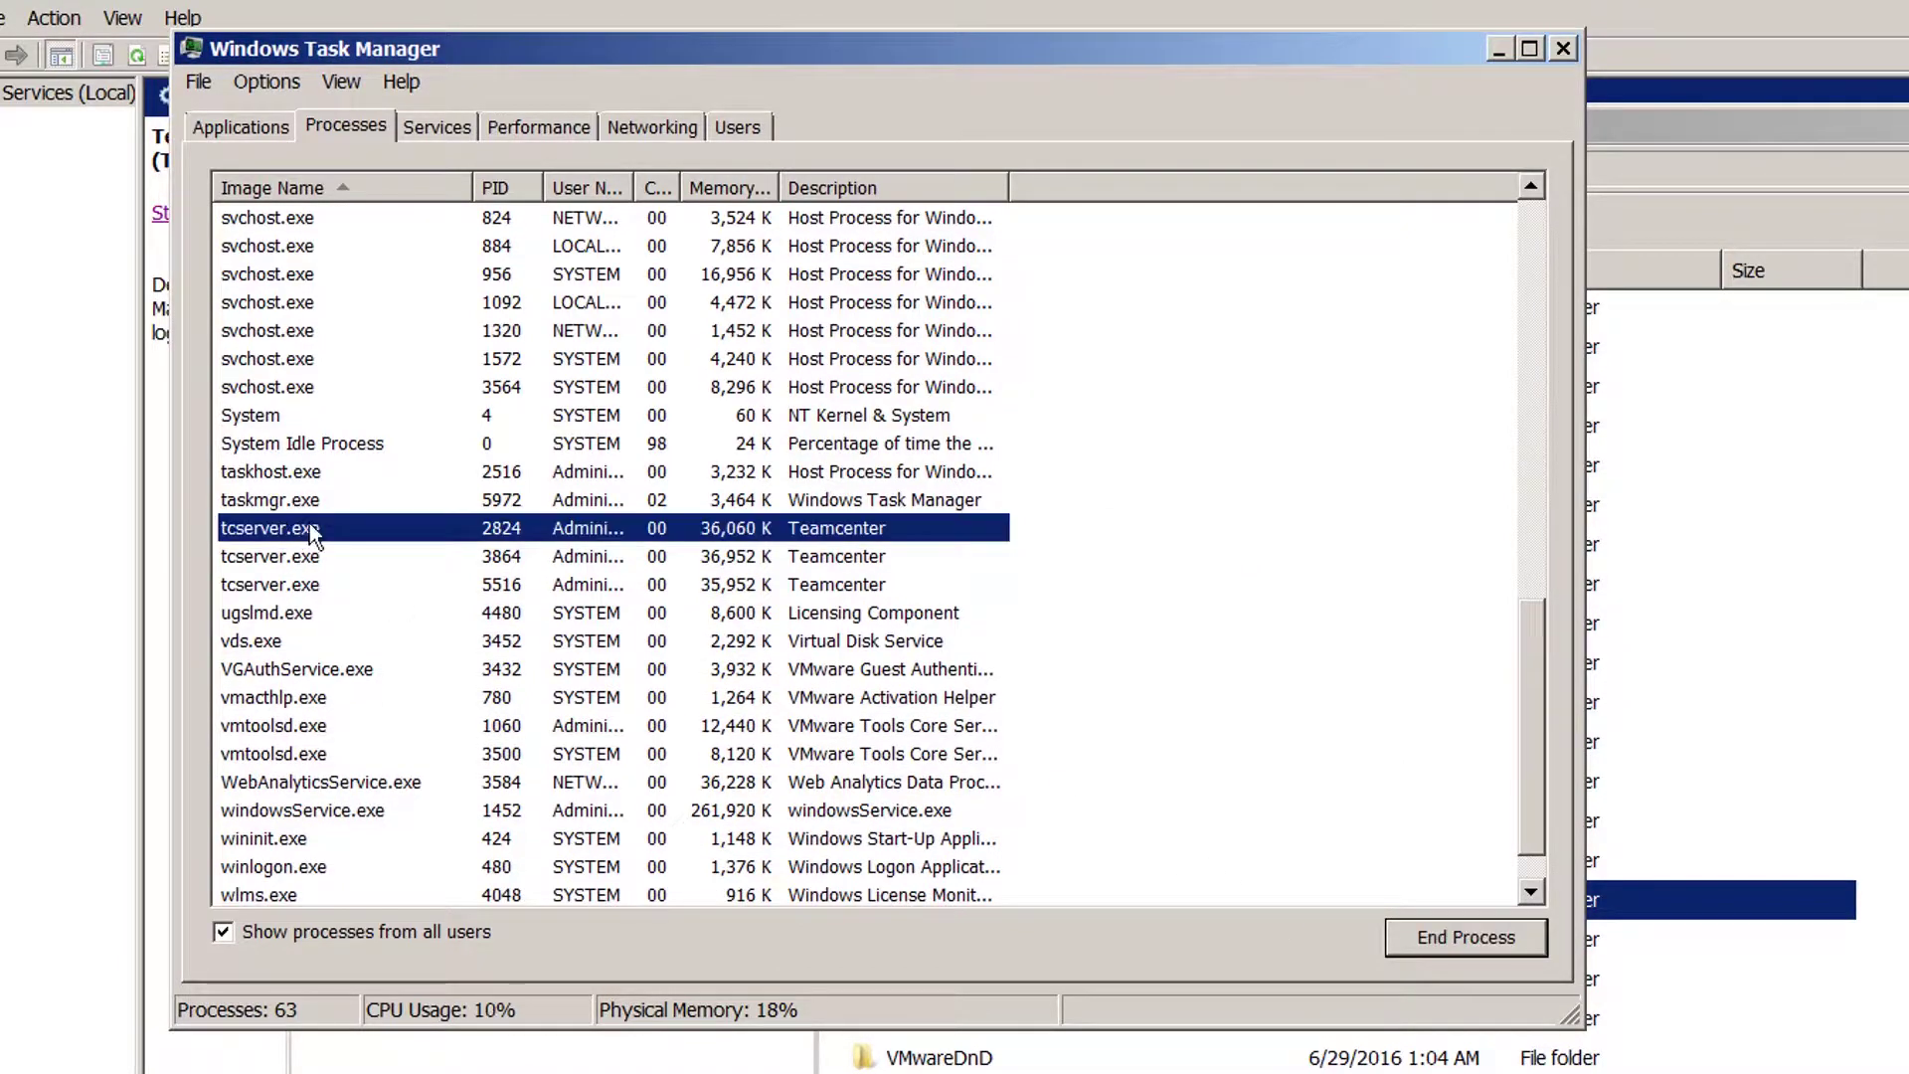
pyautogui.click(1475, 940)
pyautogui.click(1387, 759)
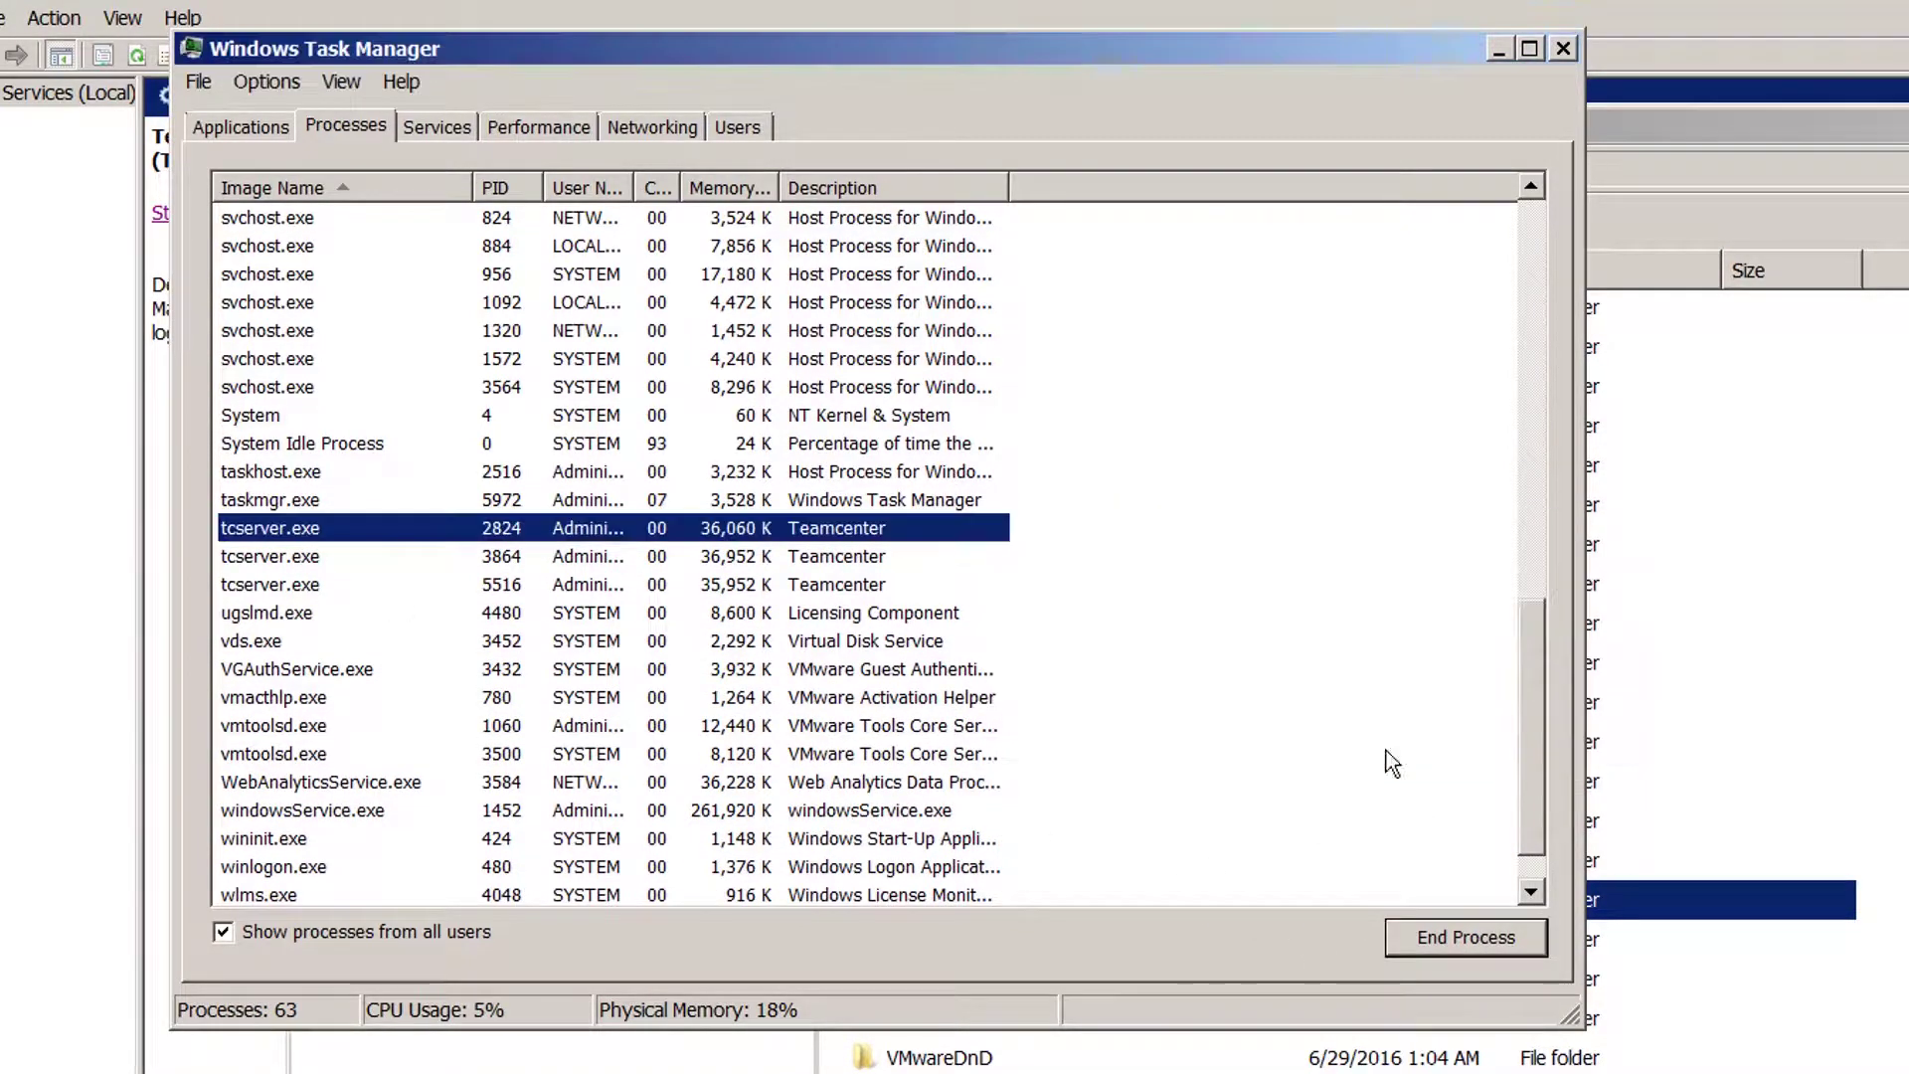
# End tcserver.exe process 3864 and the last remaining tcserver.exe process.
pyautogui.click(286, 532)
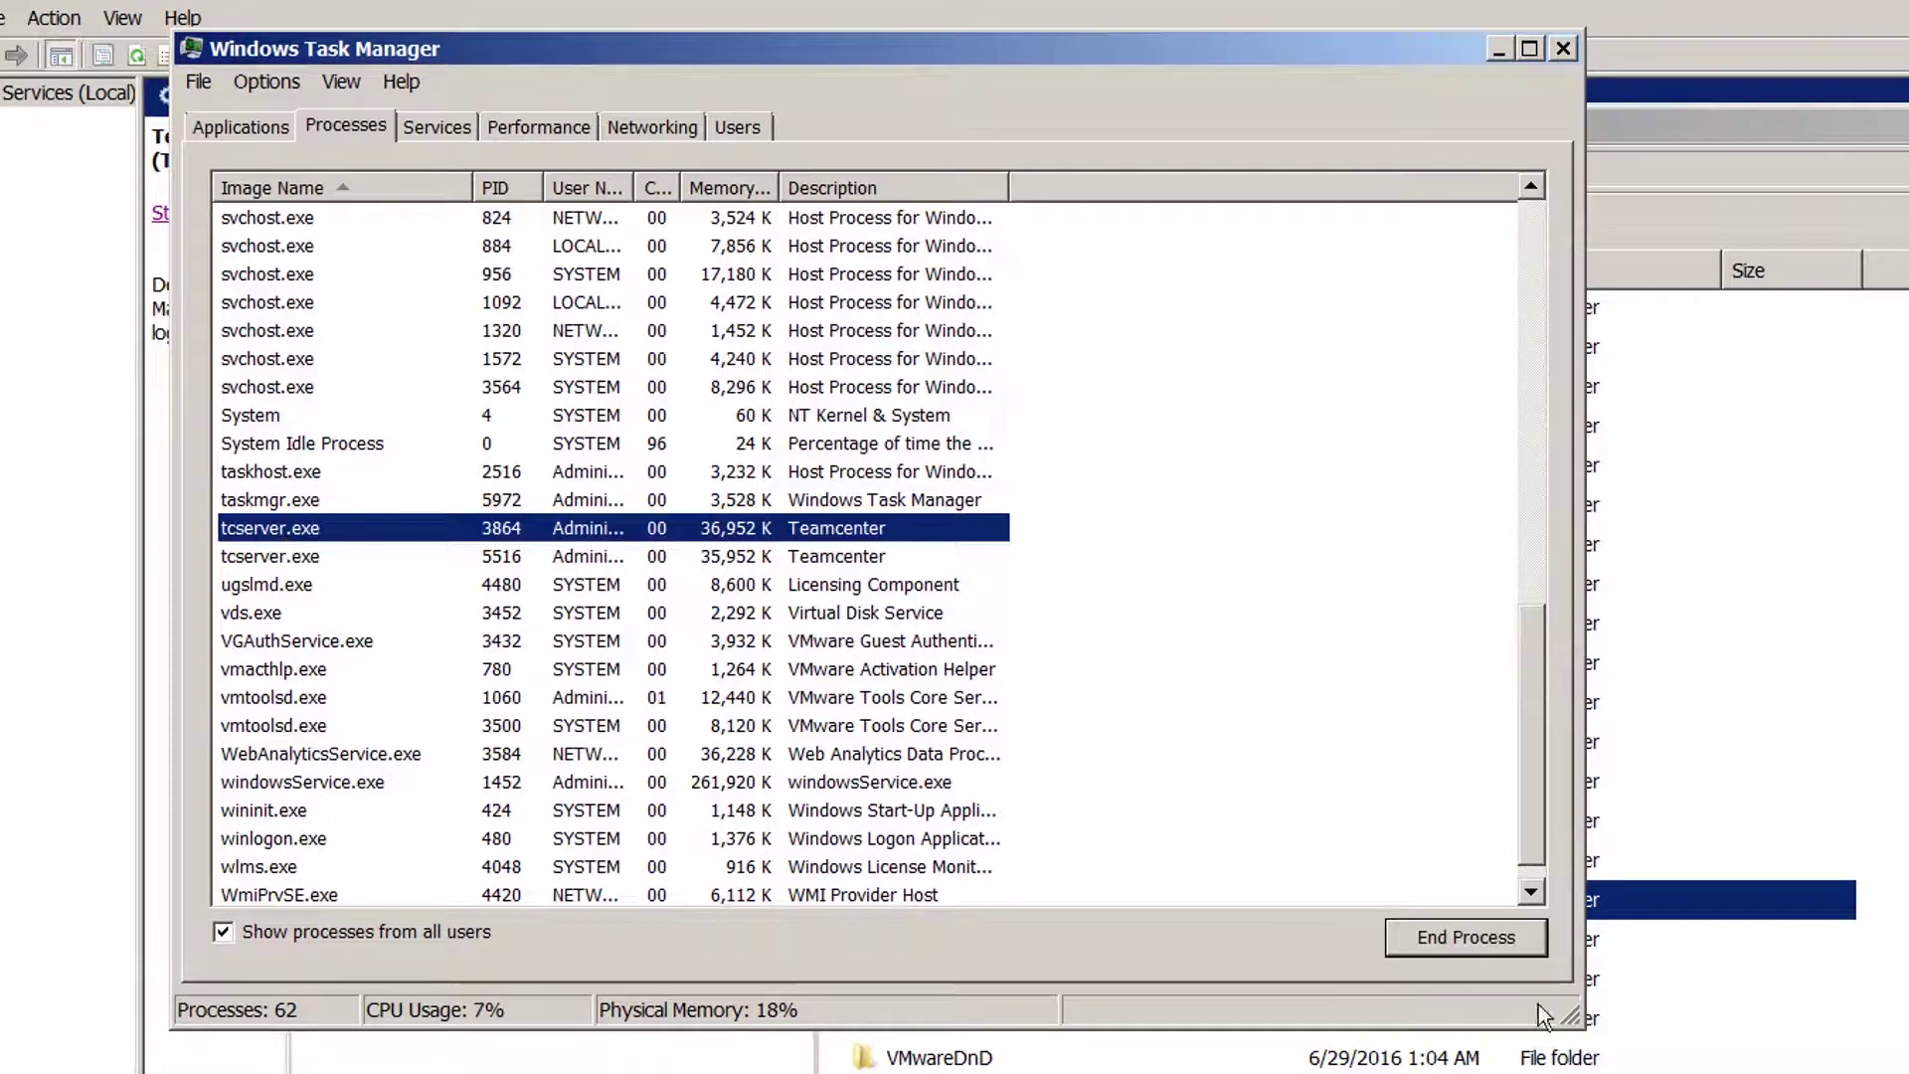
pyautogui.click(1481, 940)
pyautogui.click(1379, 758)
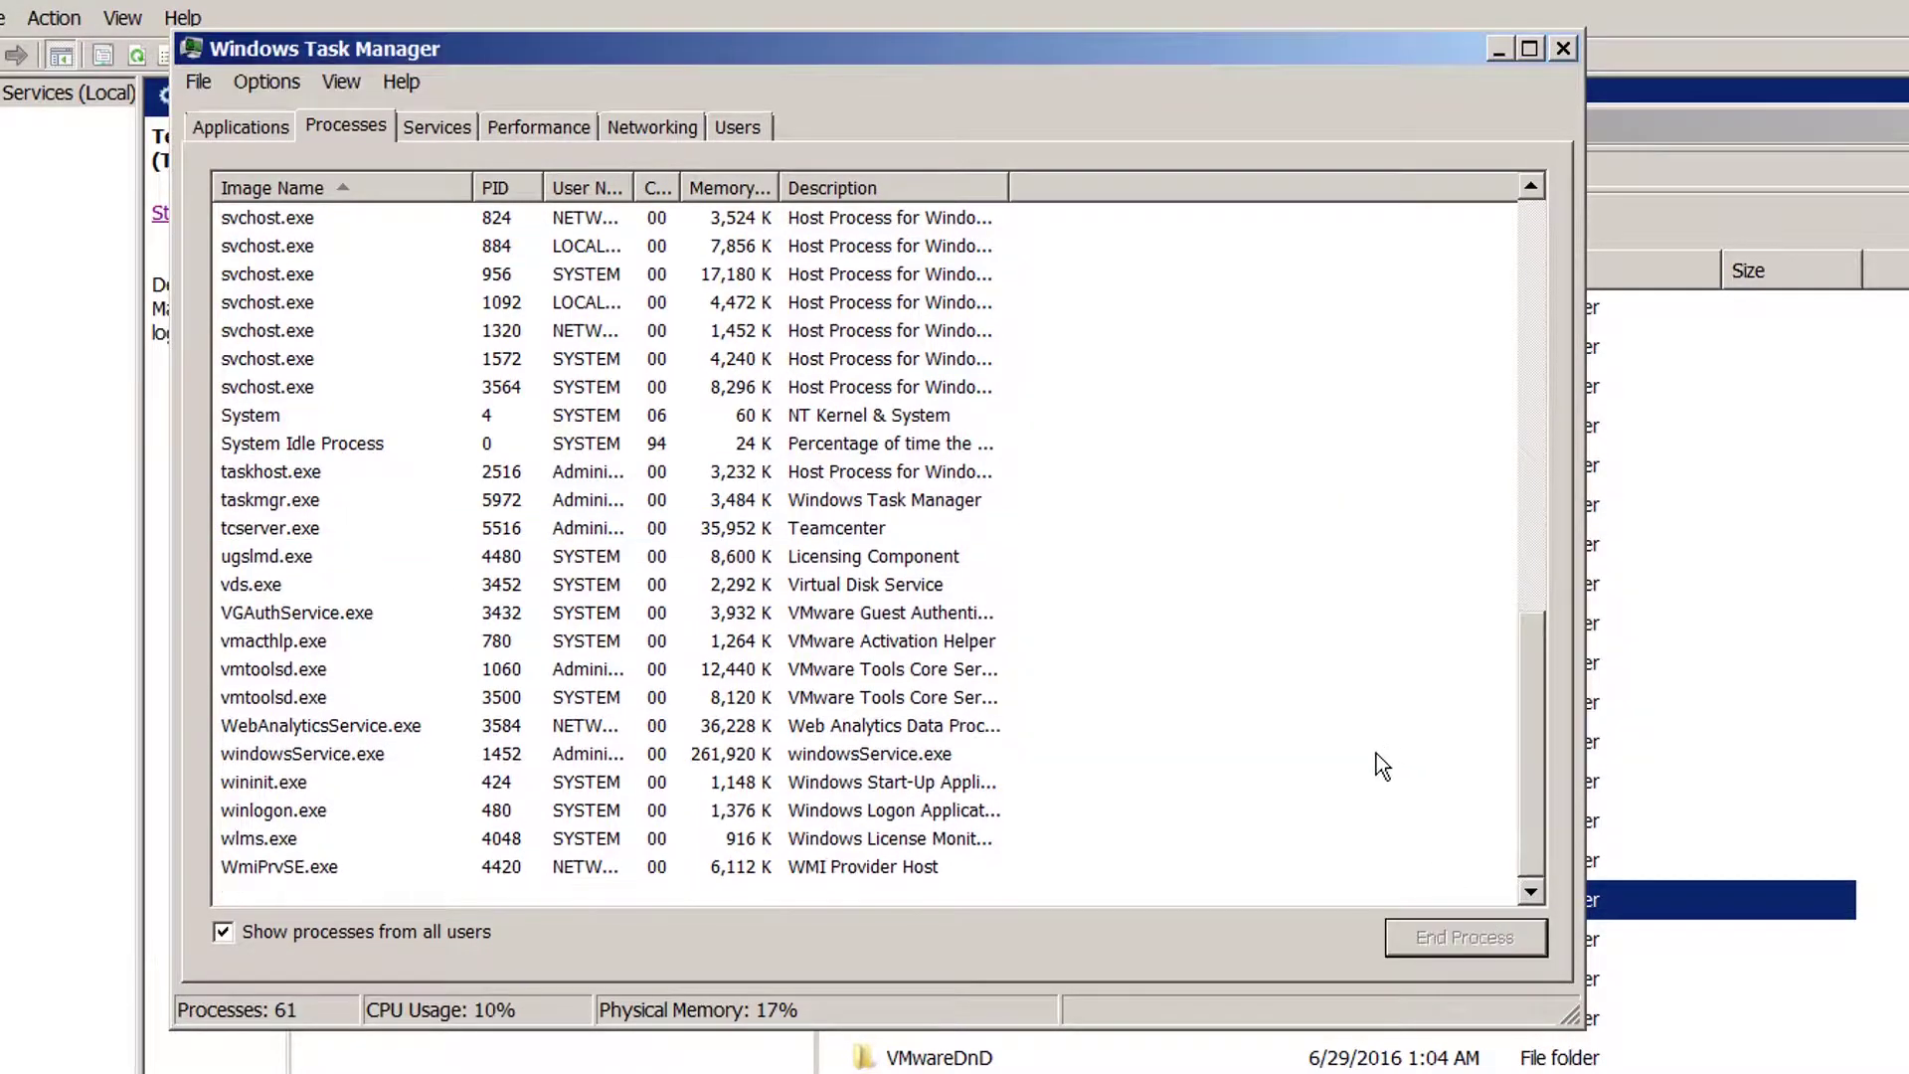
pyautogui.click(303, 538)
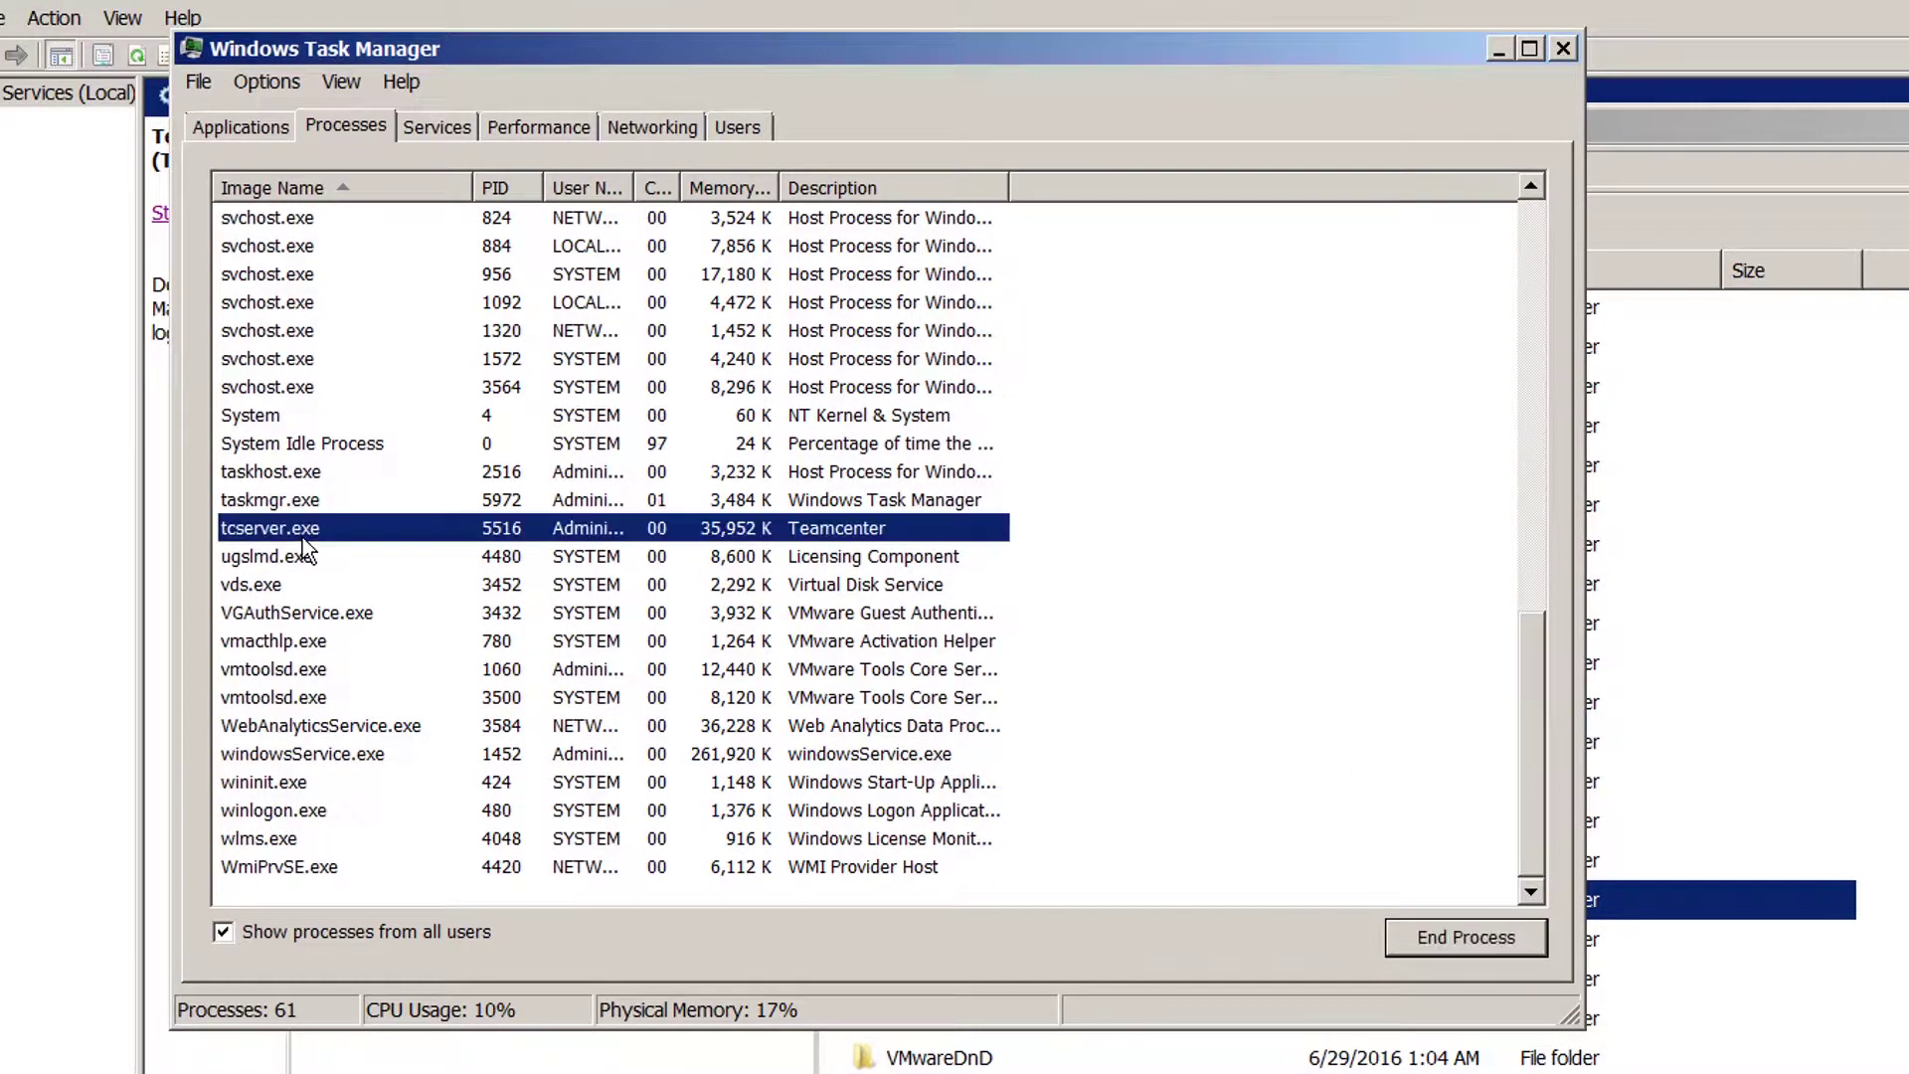
pyautogui.click(1478, 933)
pyautogui.click(1402, 755)
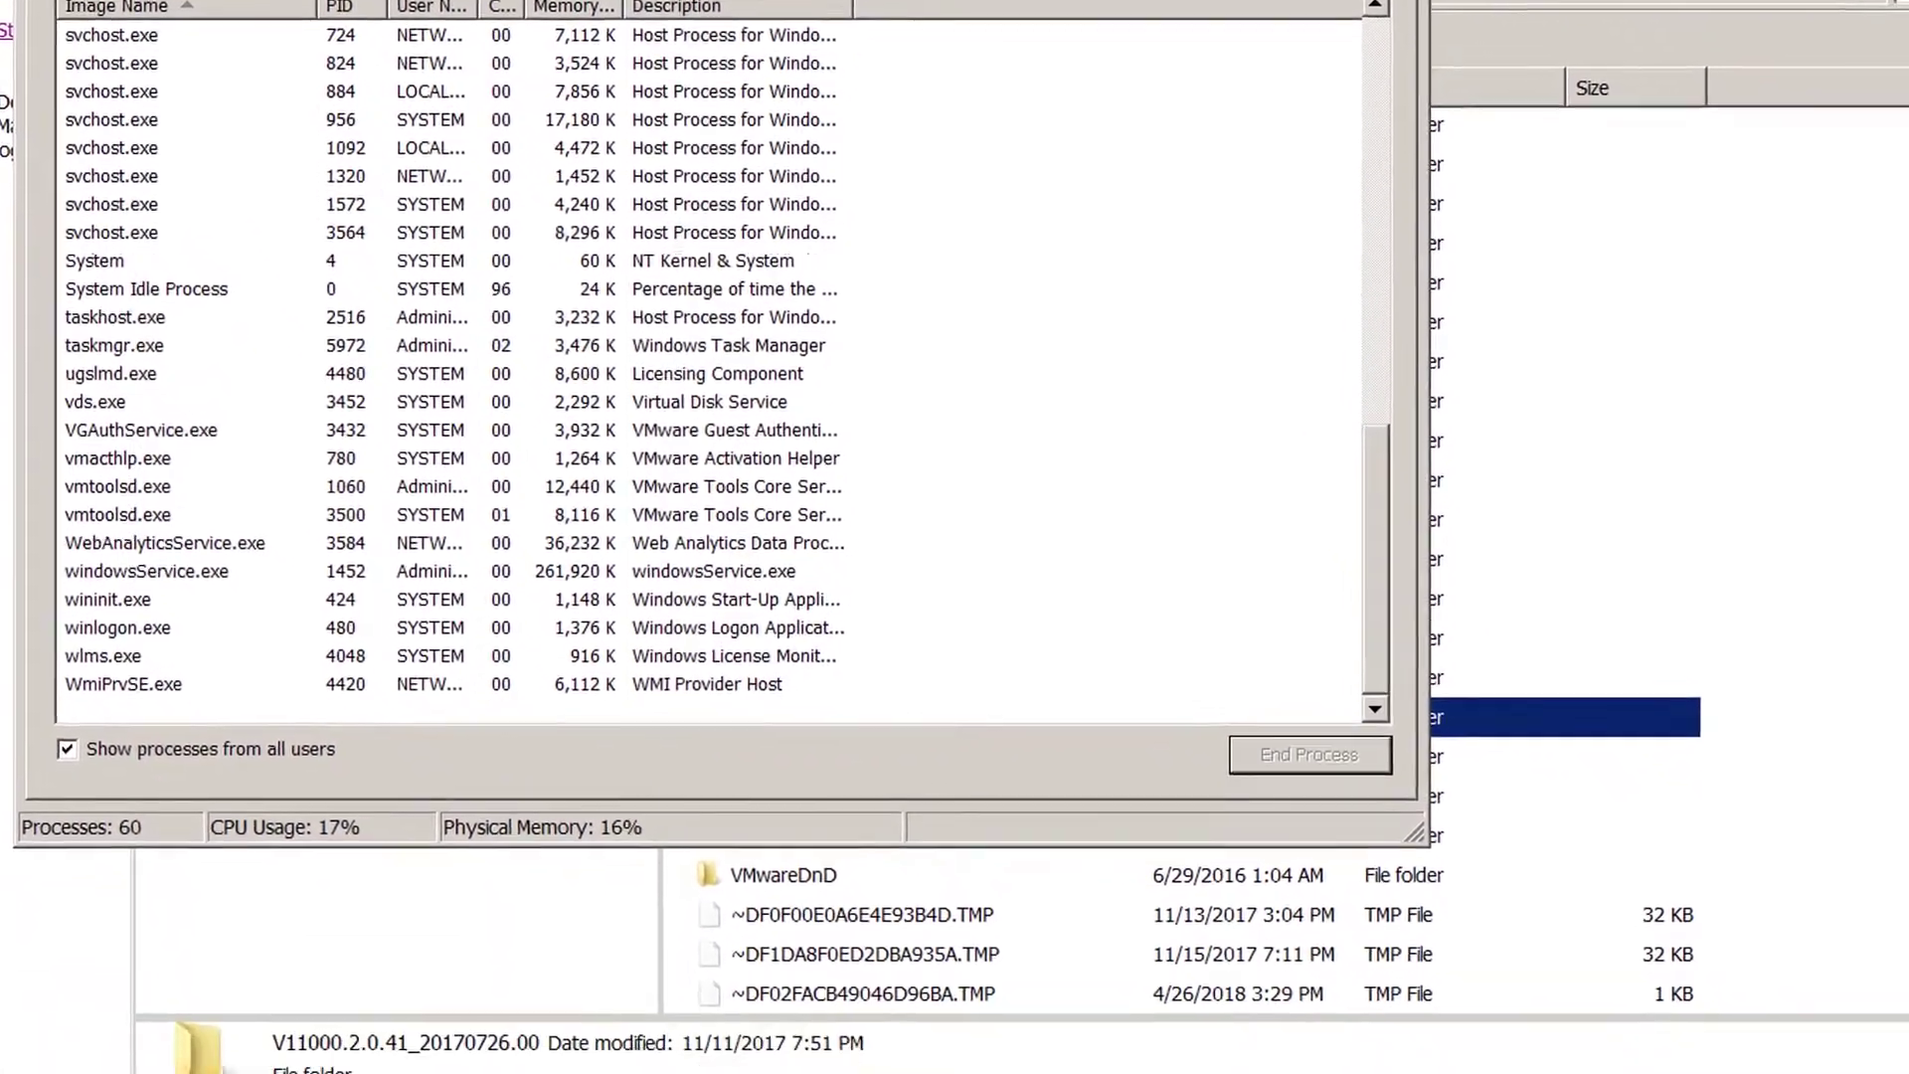
# Delete the V11000.2.0.41_20170726.00 folder from Temp to the Recycle Bin.
pyautogui.click(1671, 842)
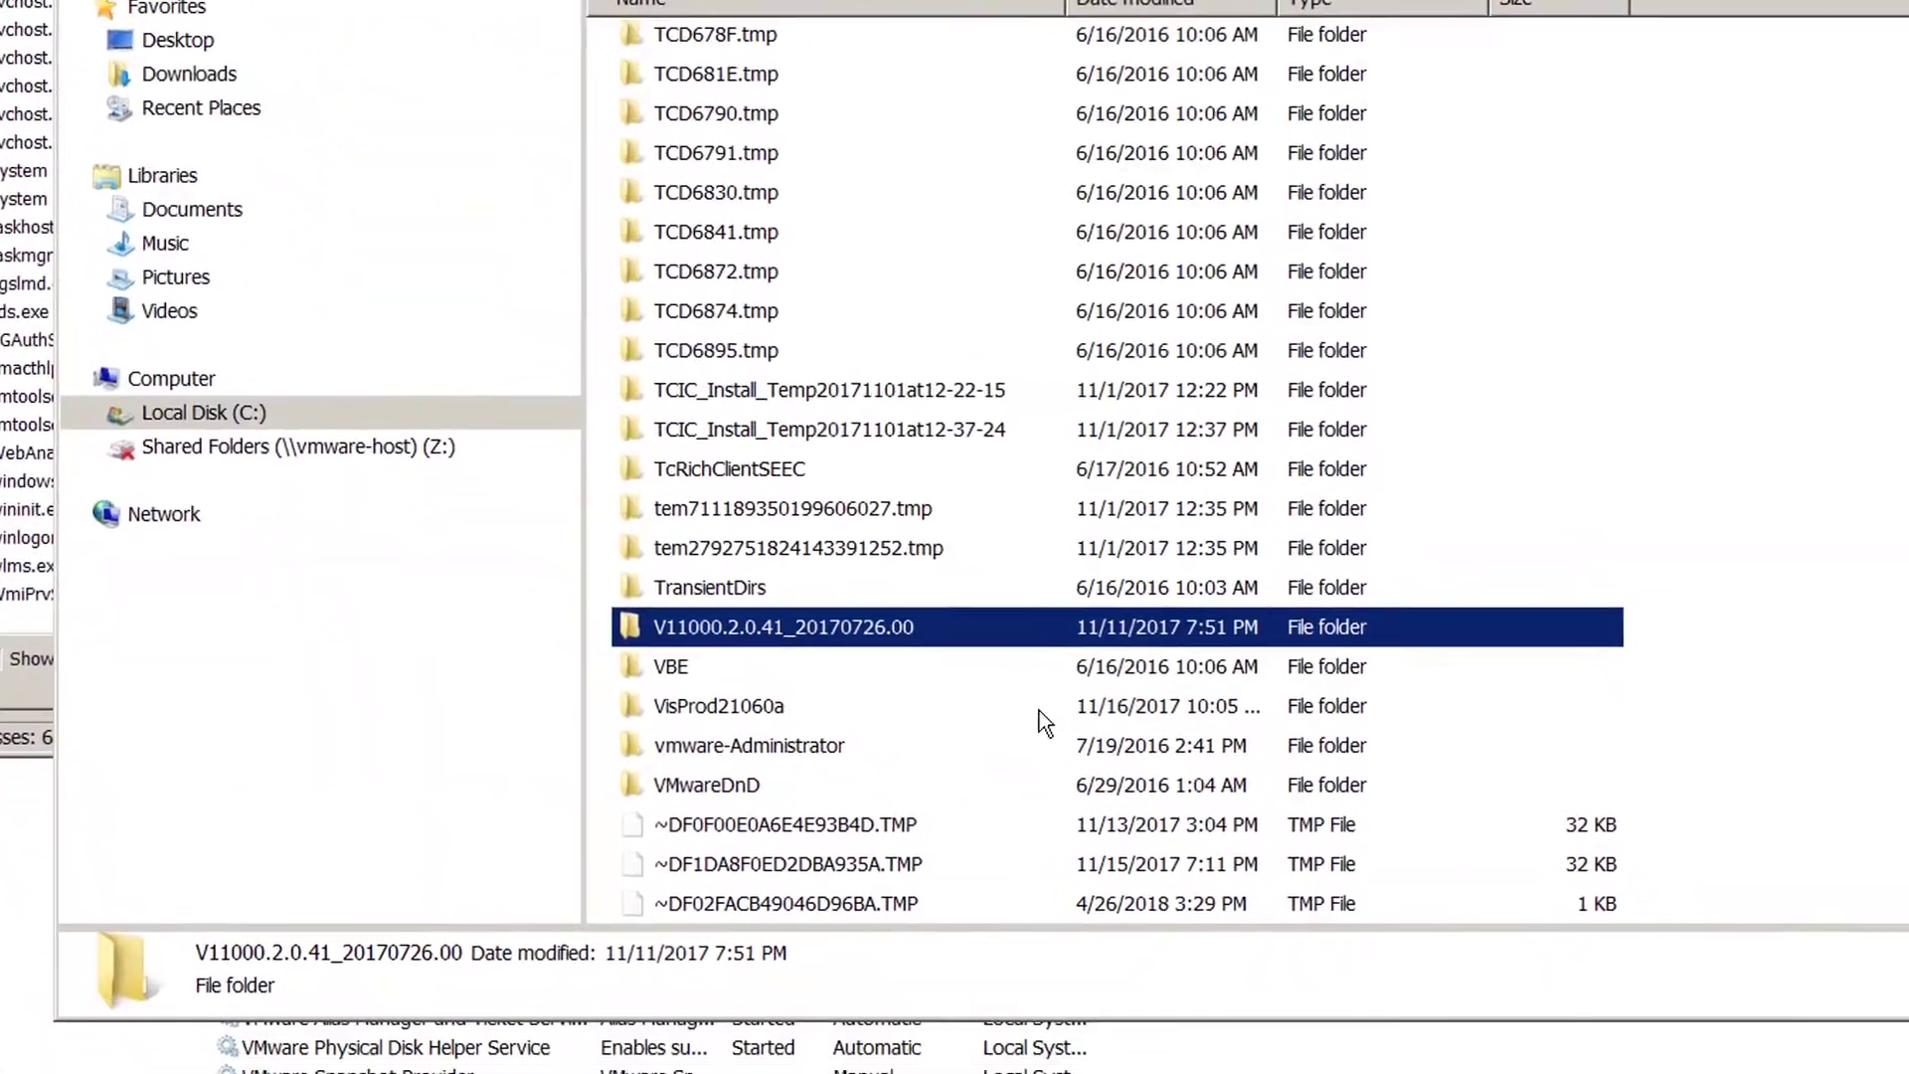
pyautogui.rightClick(979, 842)
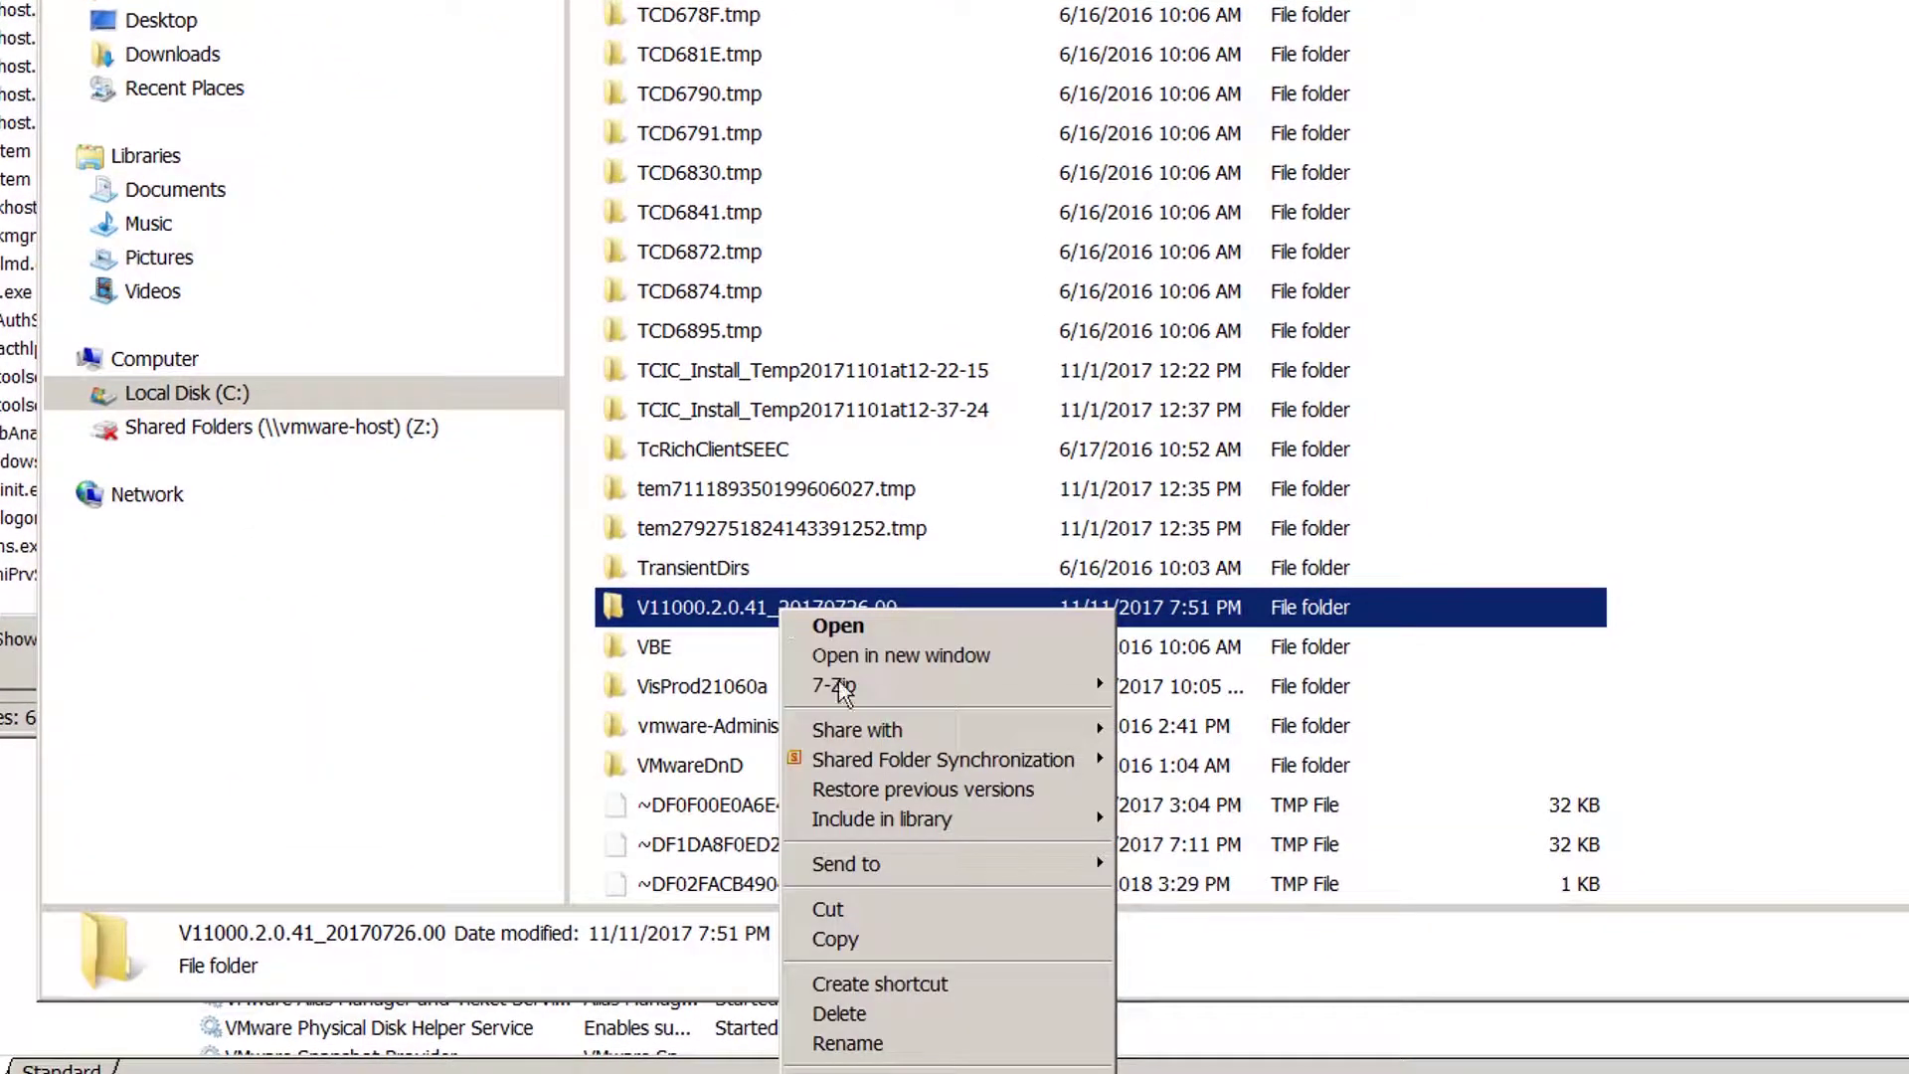
pyautogui.click(877, 1016)
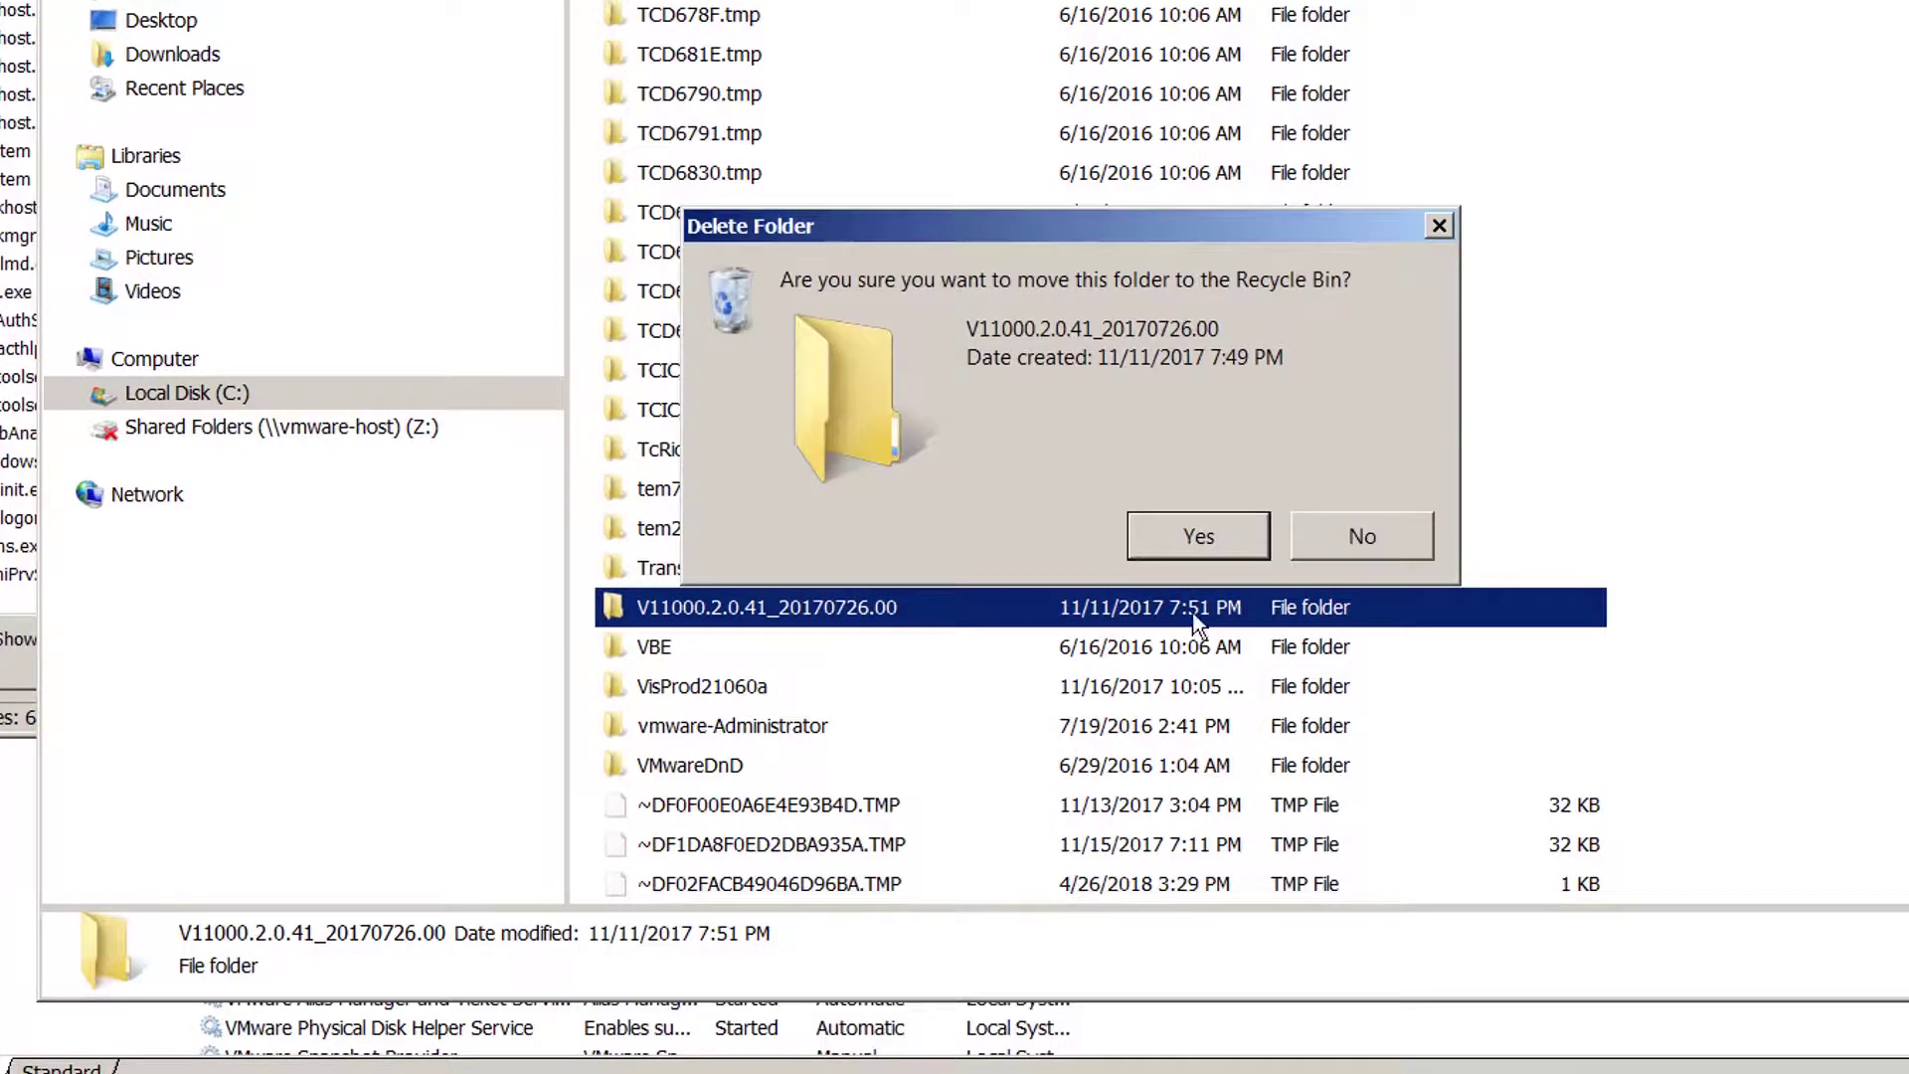
pyautogui.click(1199, 537)
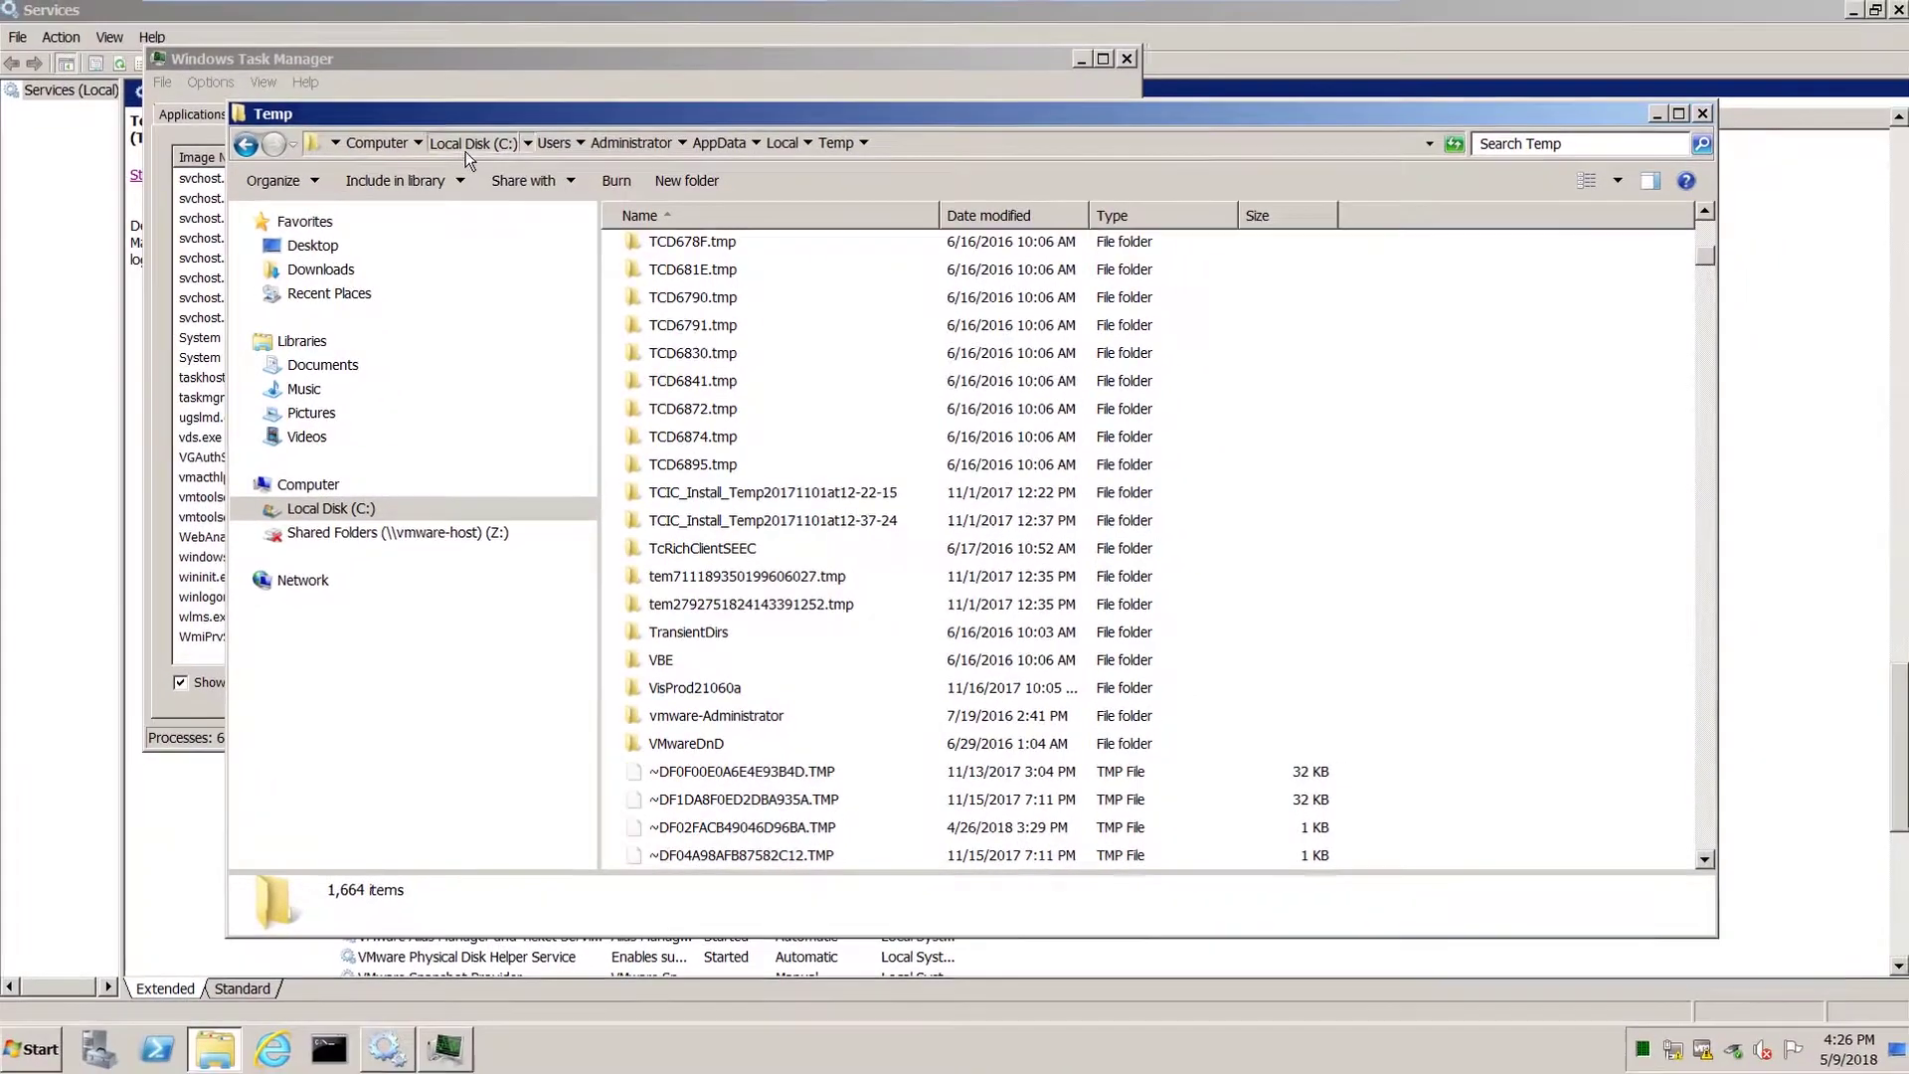
# Go to C:\Users\Administrator\Teamcenter and delete the RAC folder.
pyautogui.click(449, 103)
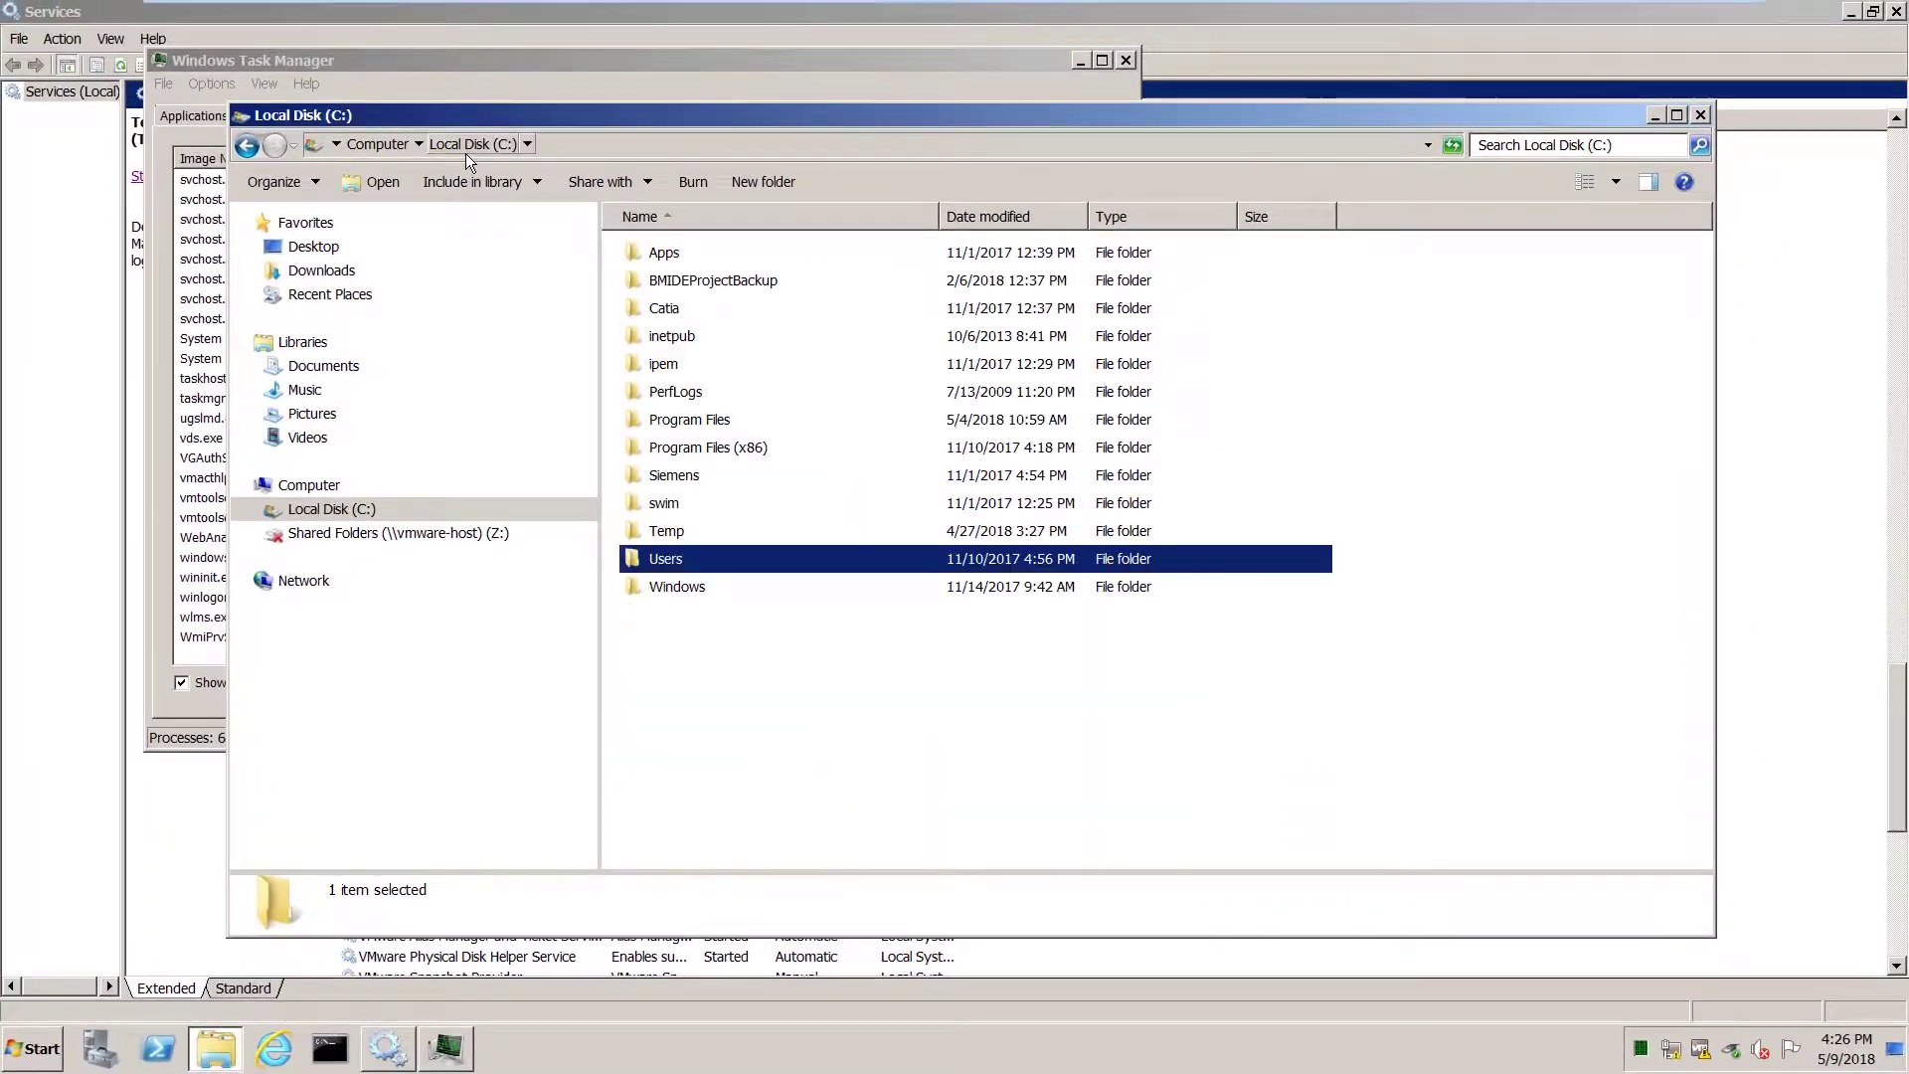
pyautogui.doubleClick(653, 554)
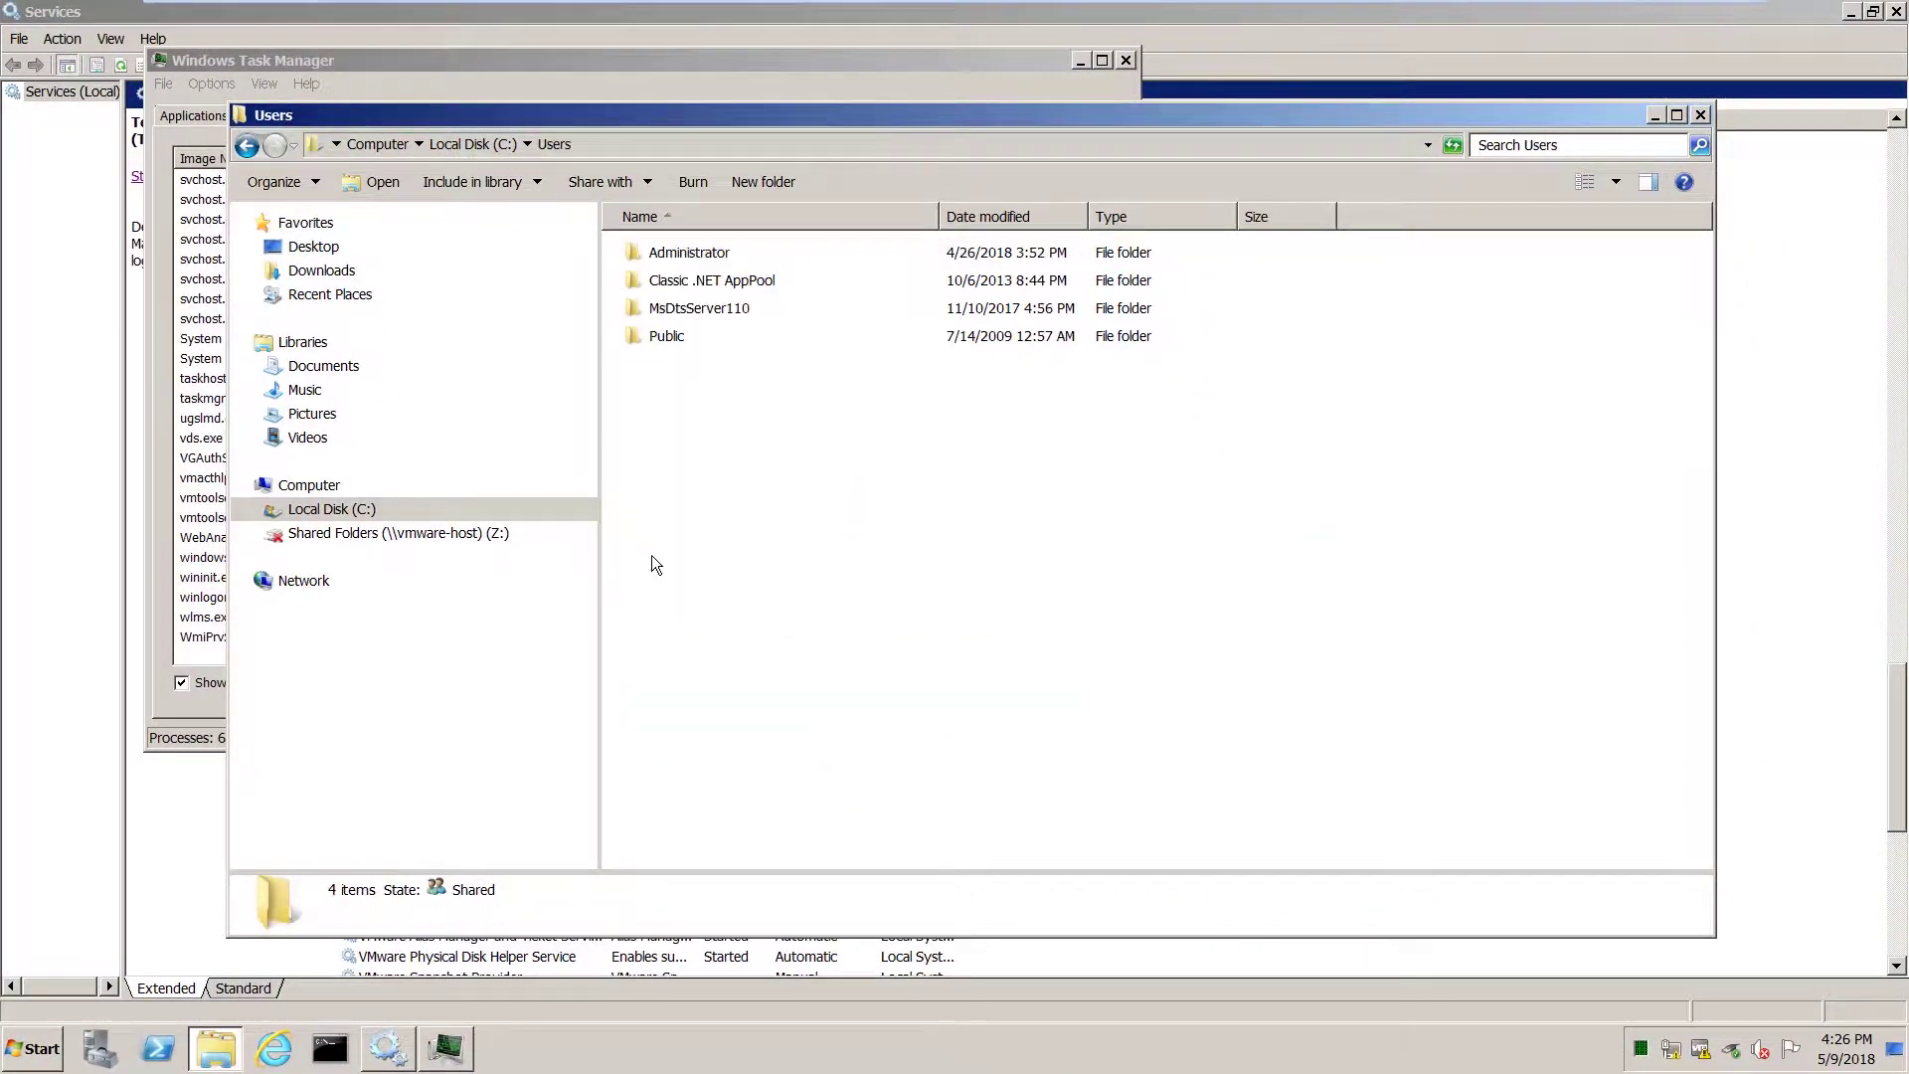
pyautogui.doubleClick(676, 260)
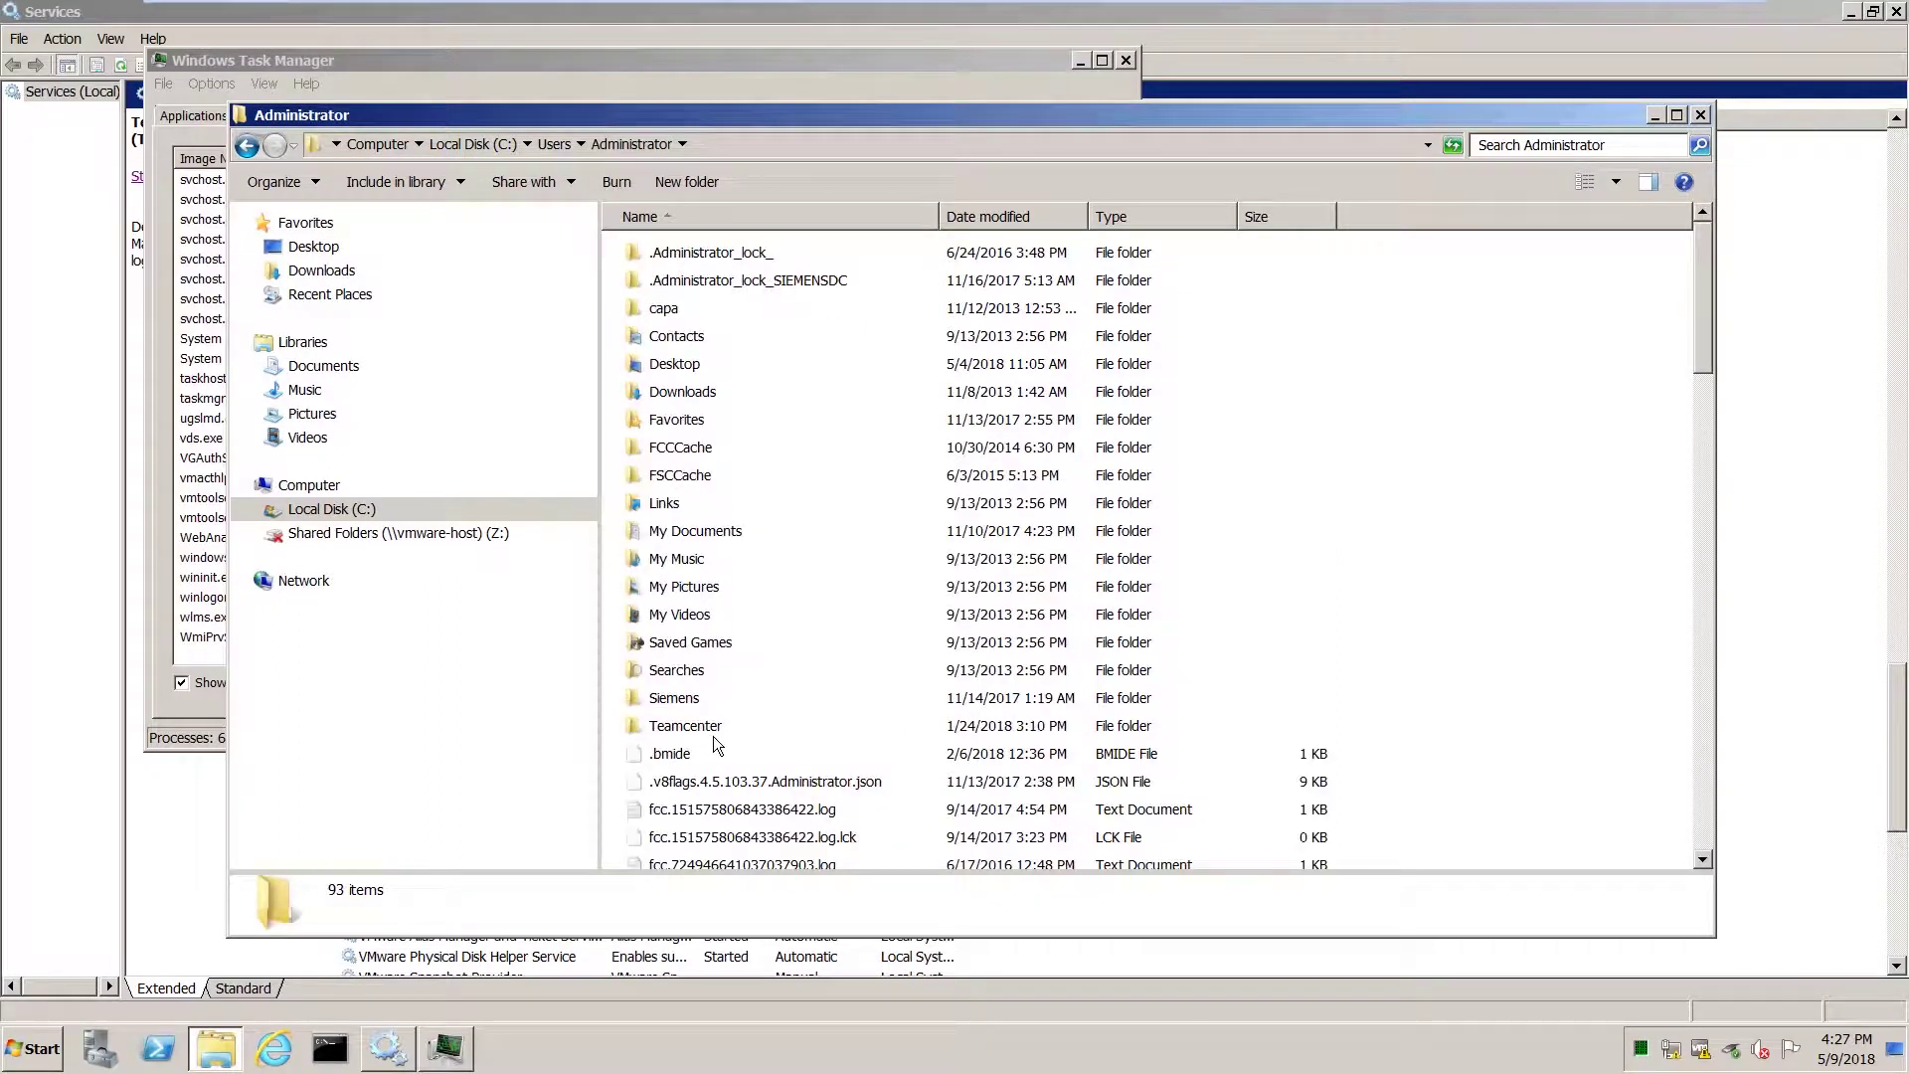
pyautogui.doubleClick(686, 726)
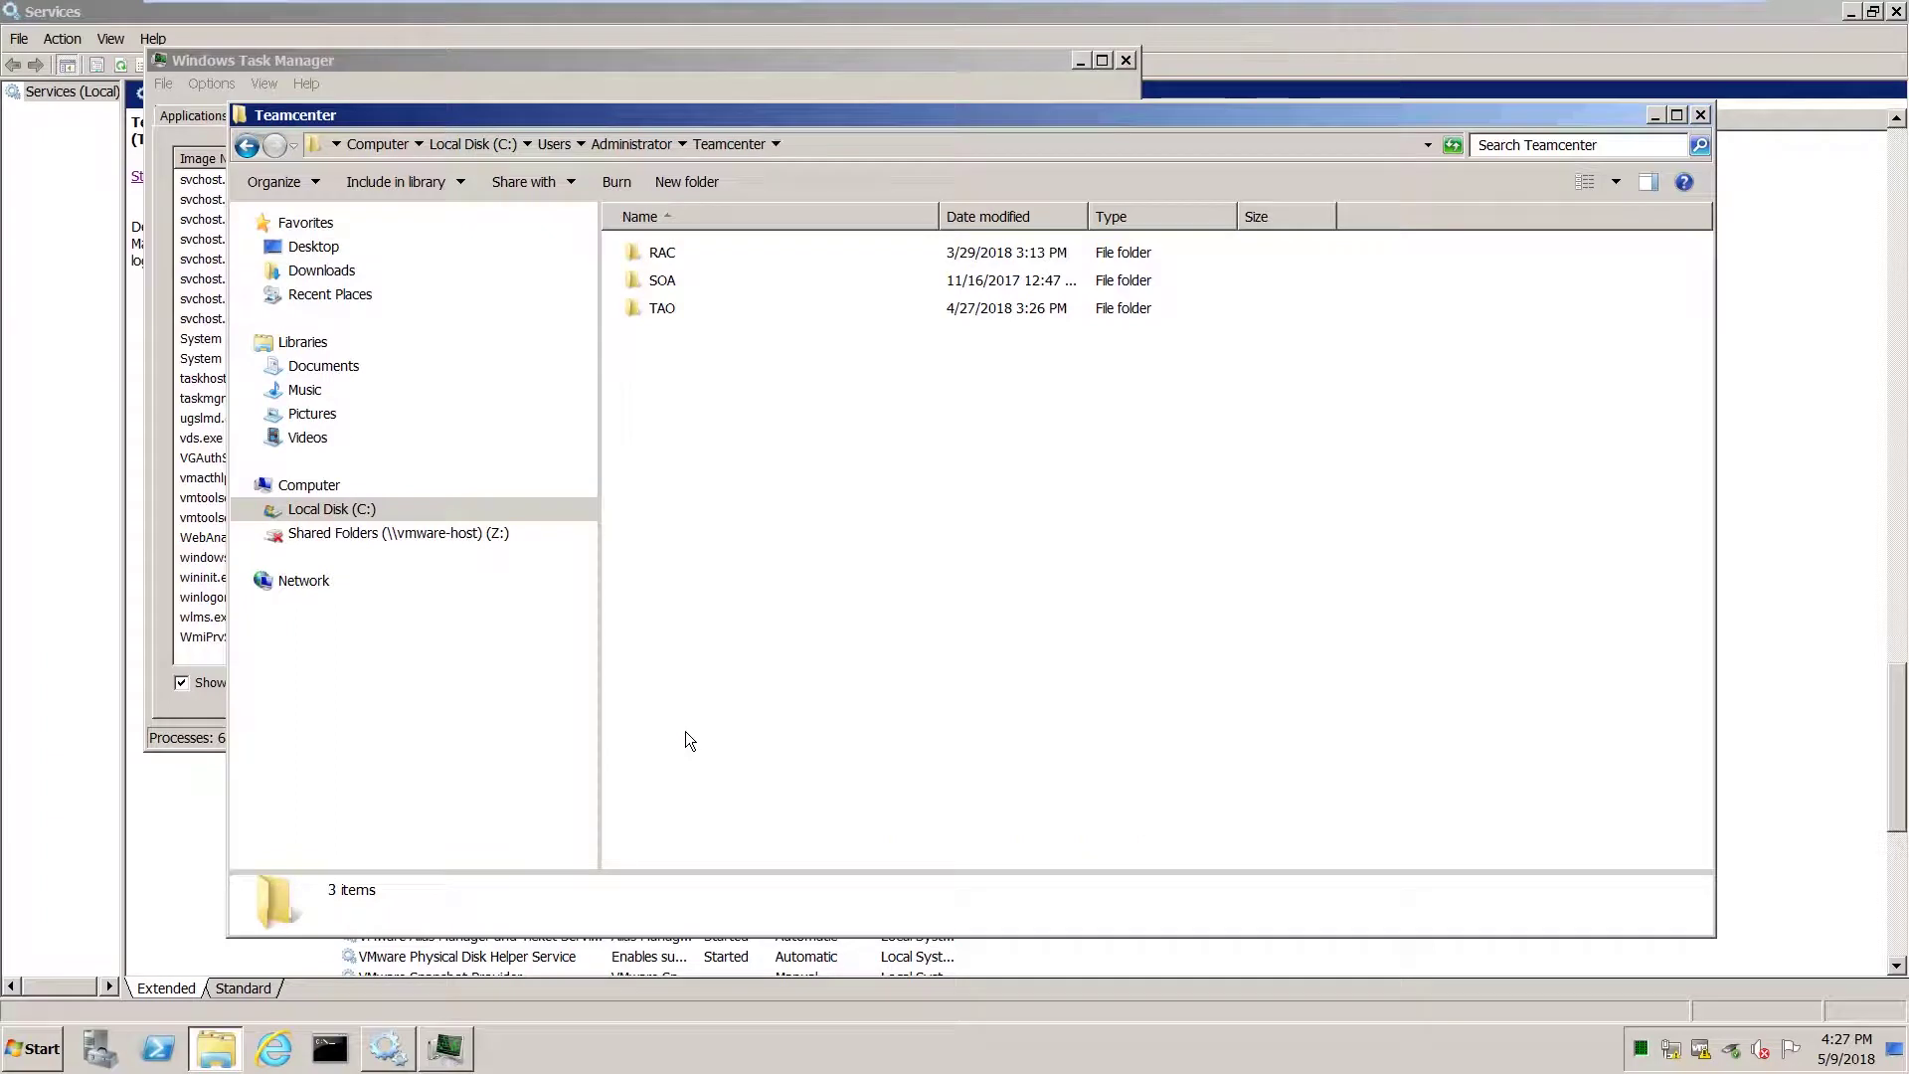
pyautogui.click(661, 254)
pyautogui.rightClick(668, 256)
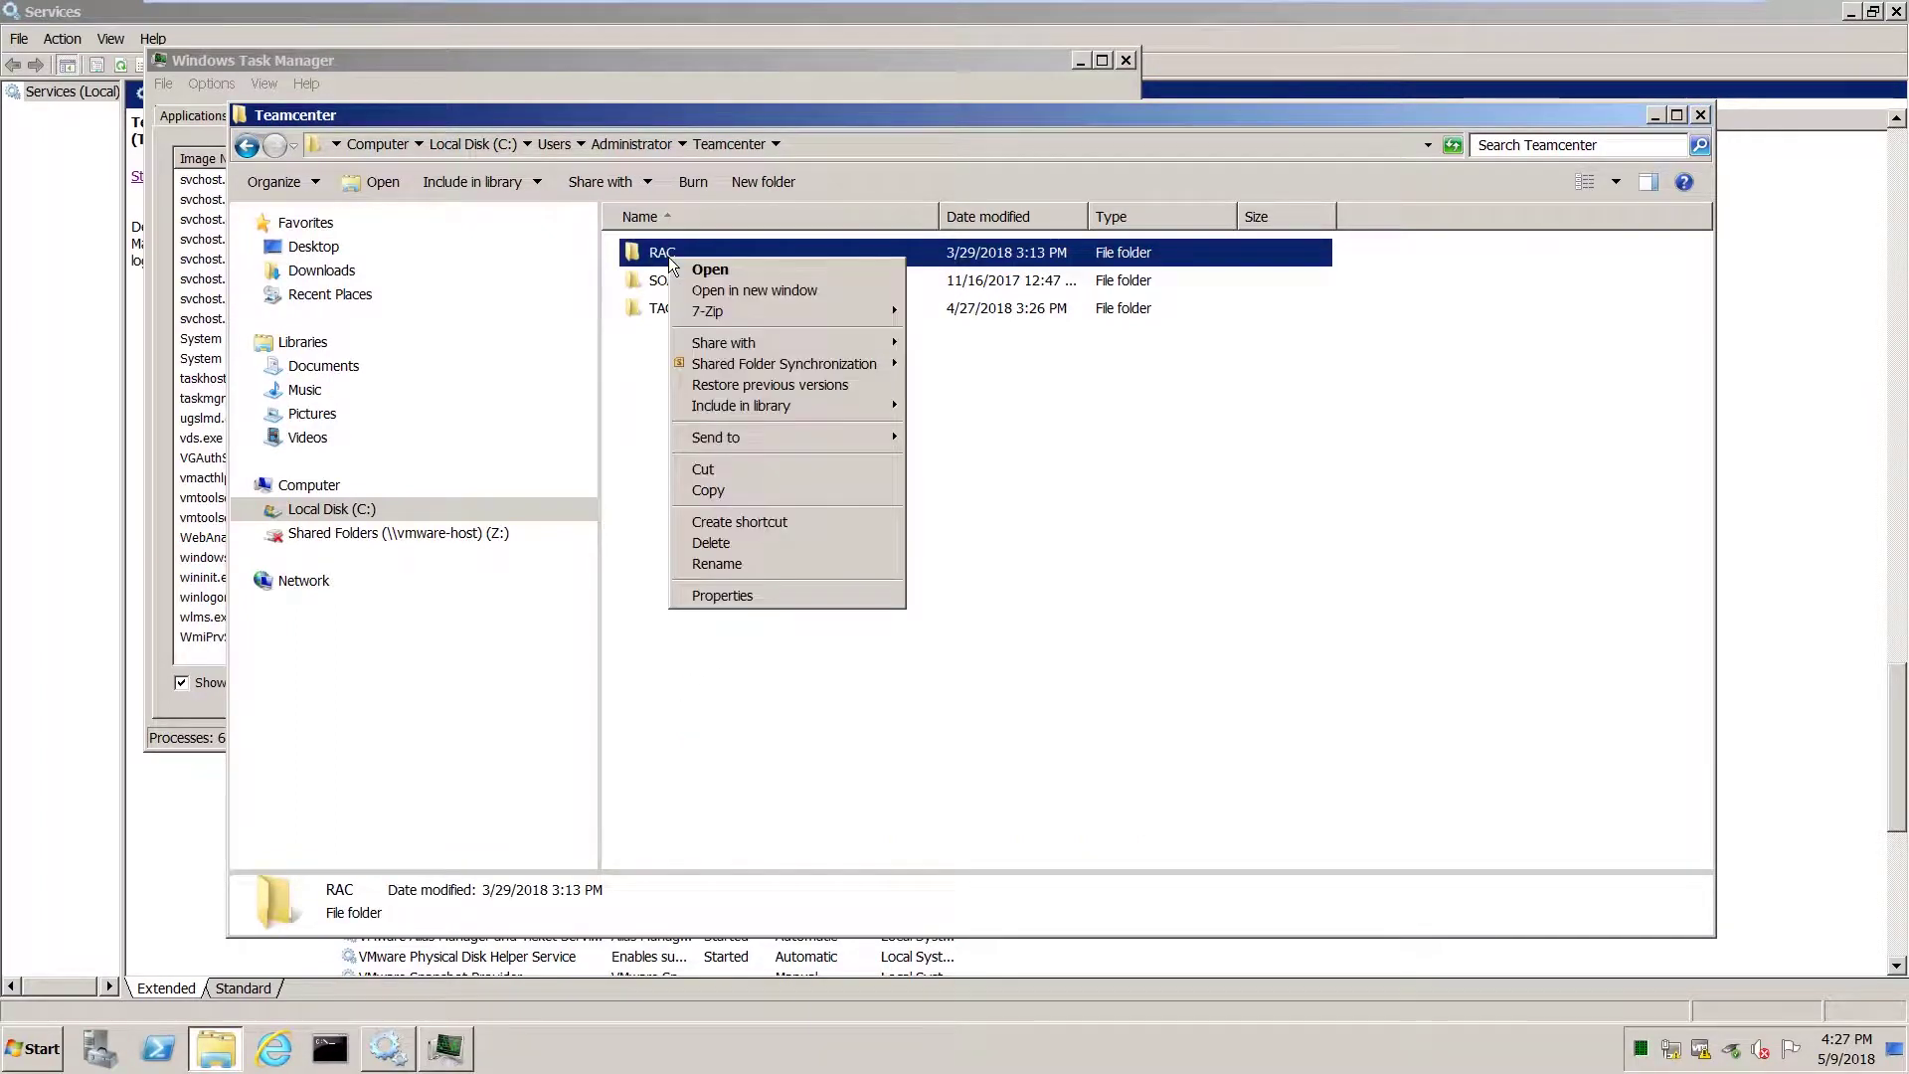
pyautogui.click(737, 544)
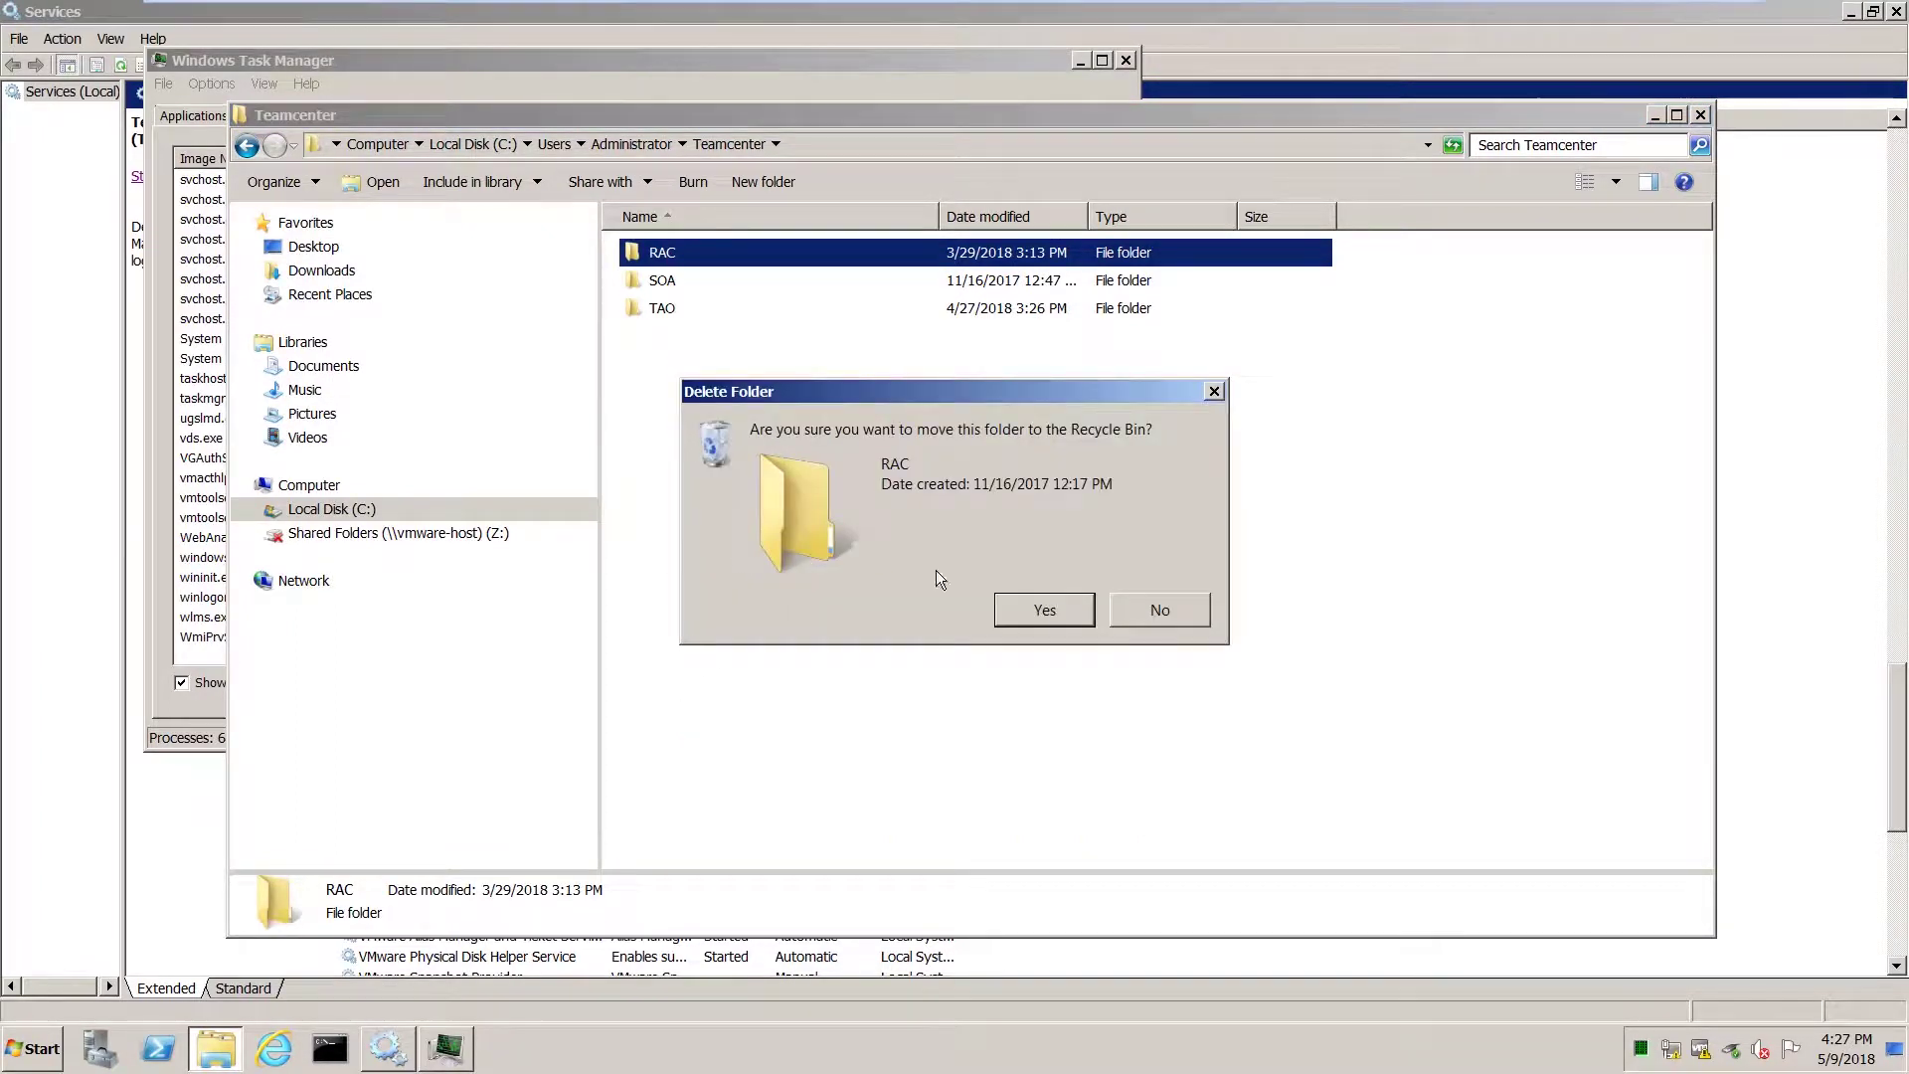
pyautogui.click(1030, 609)
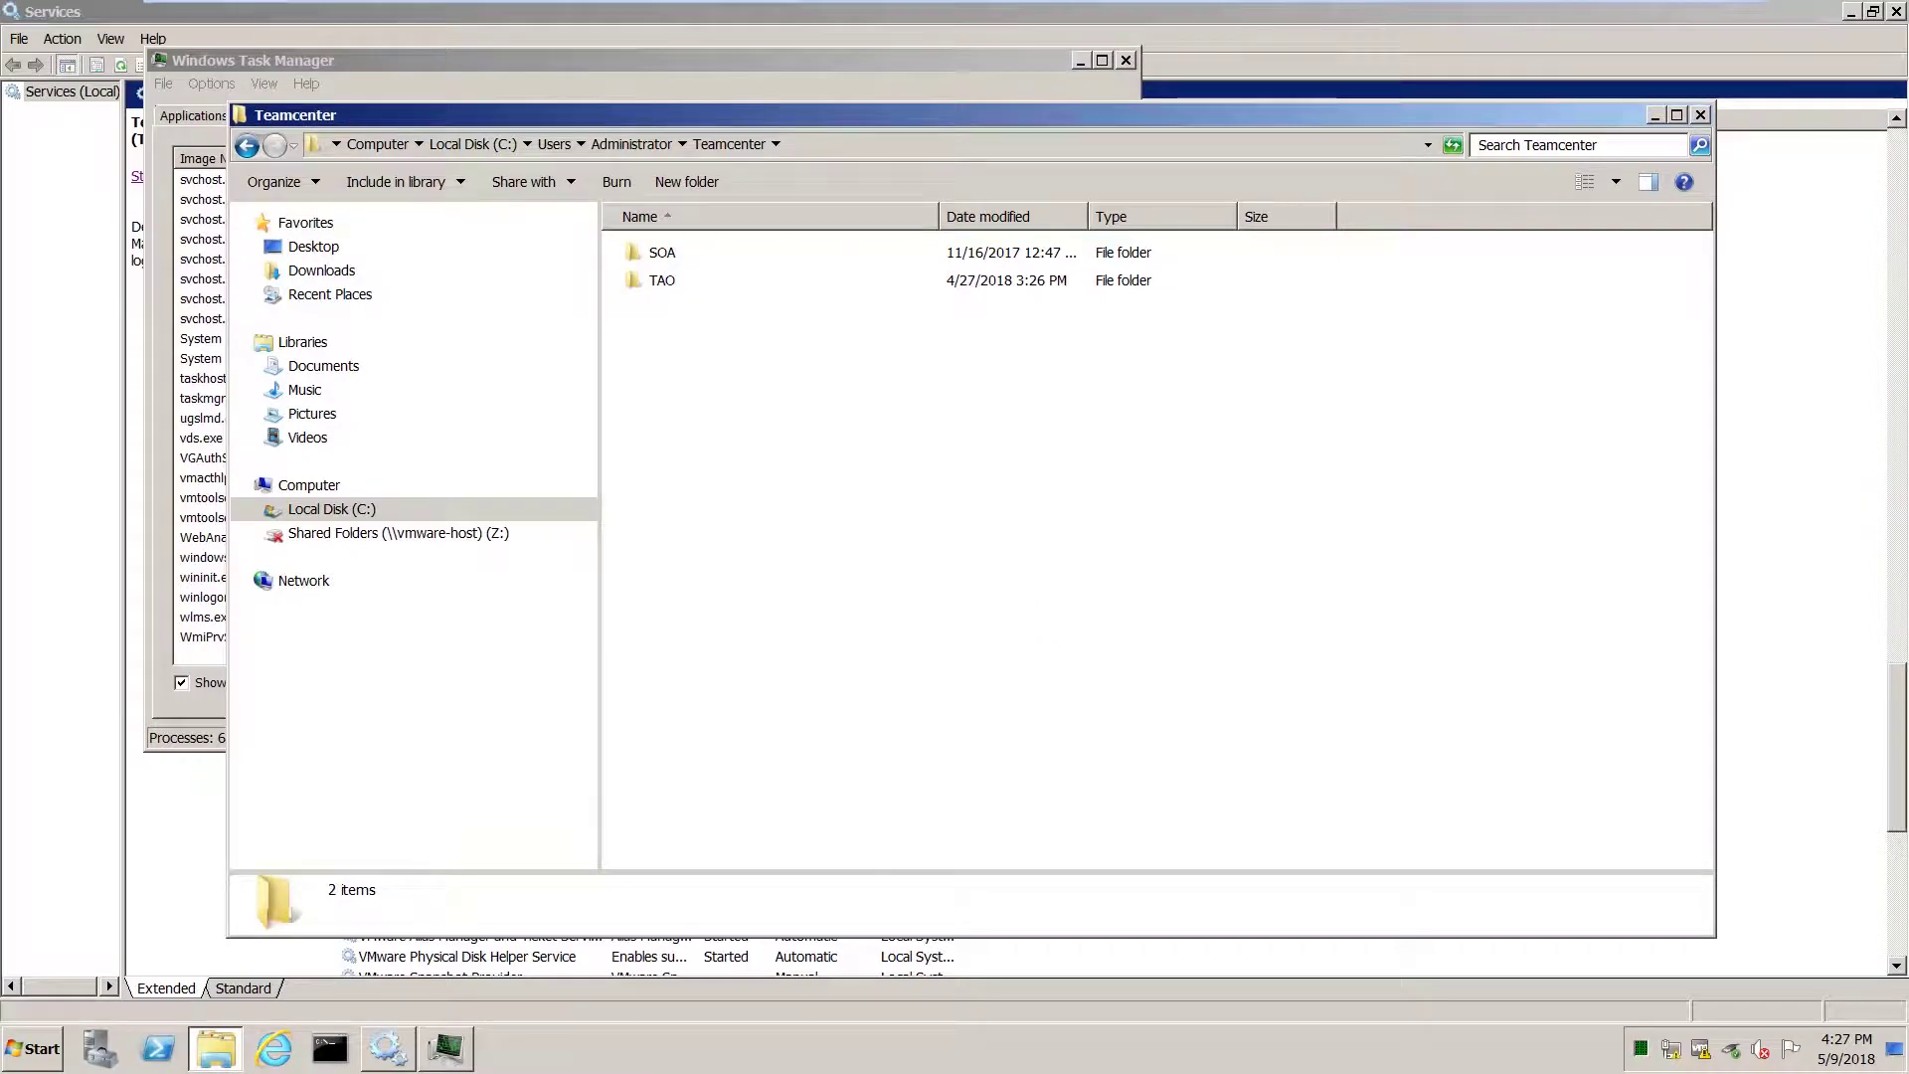
# Back in Services, start Teamcenter Server Manager (TCDB) and the Teamcenter FSC Service.
pyautogui.click(1303, 16)
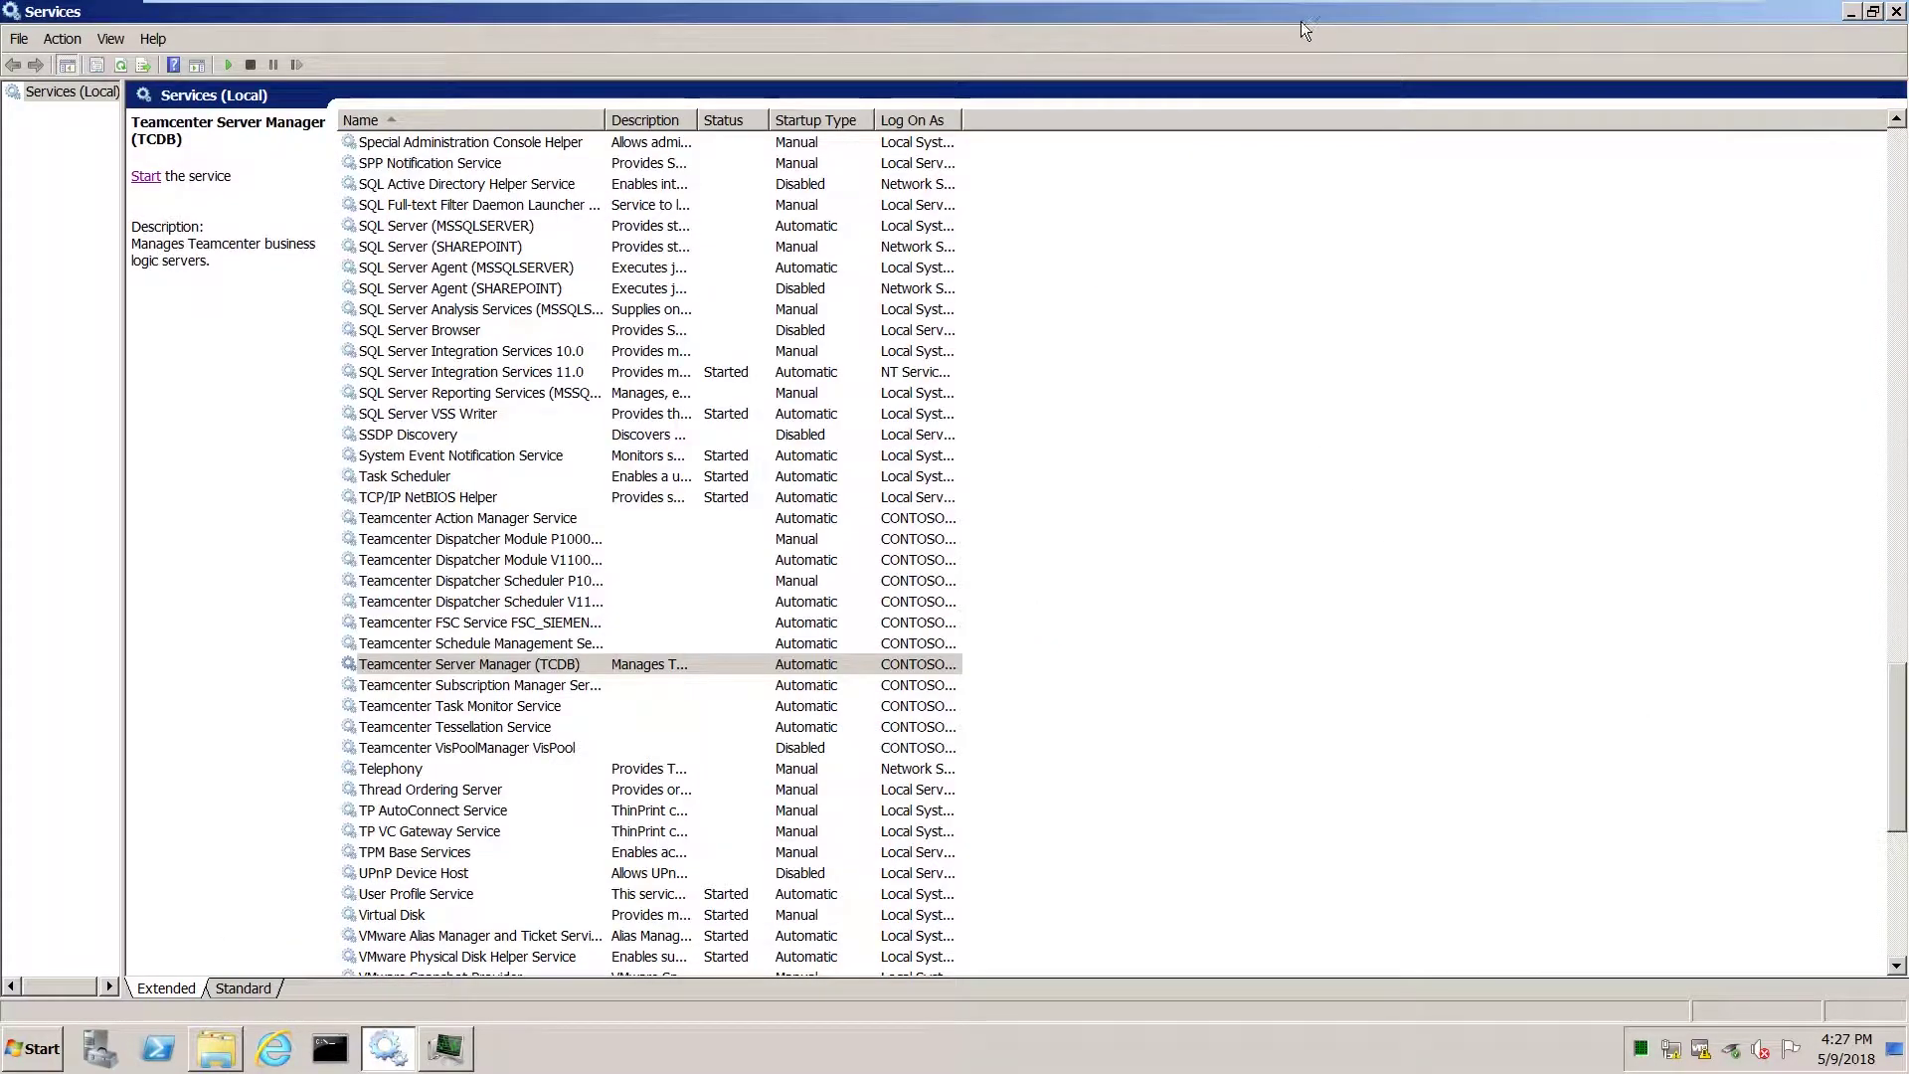
pyautogui.click(146, 179)
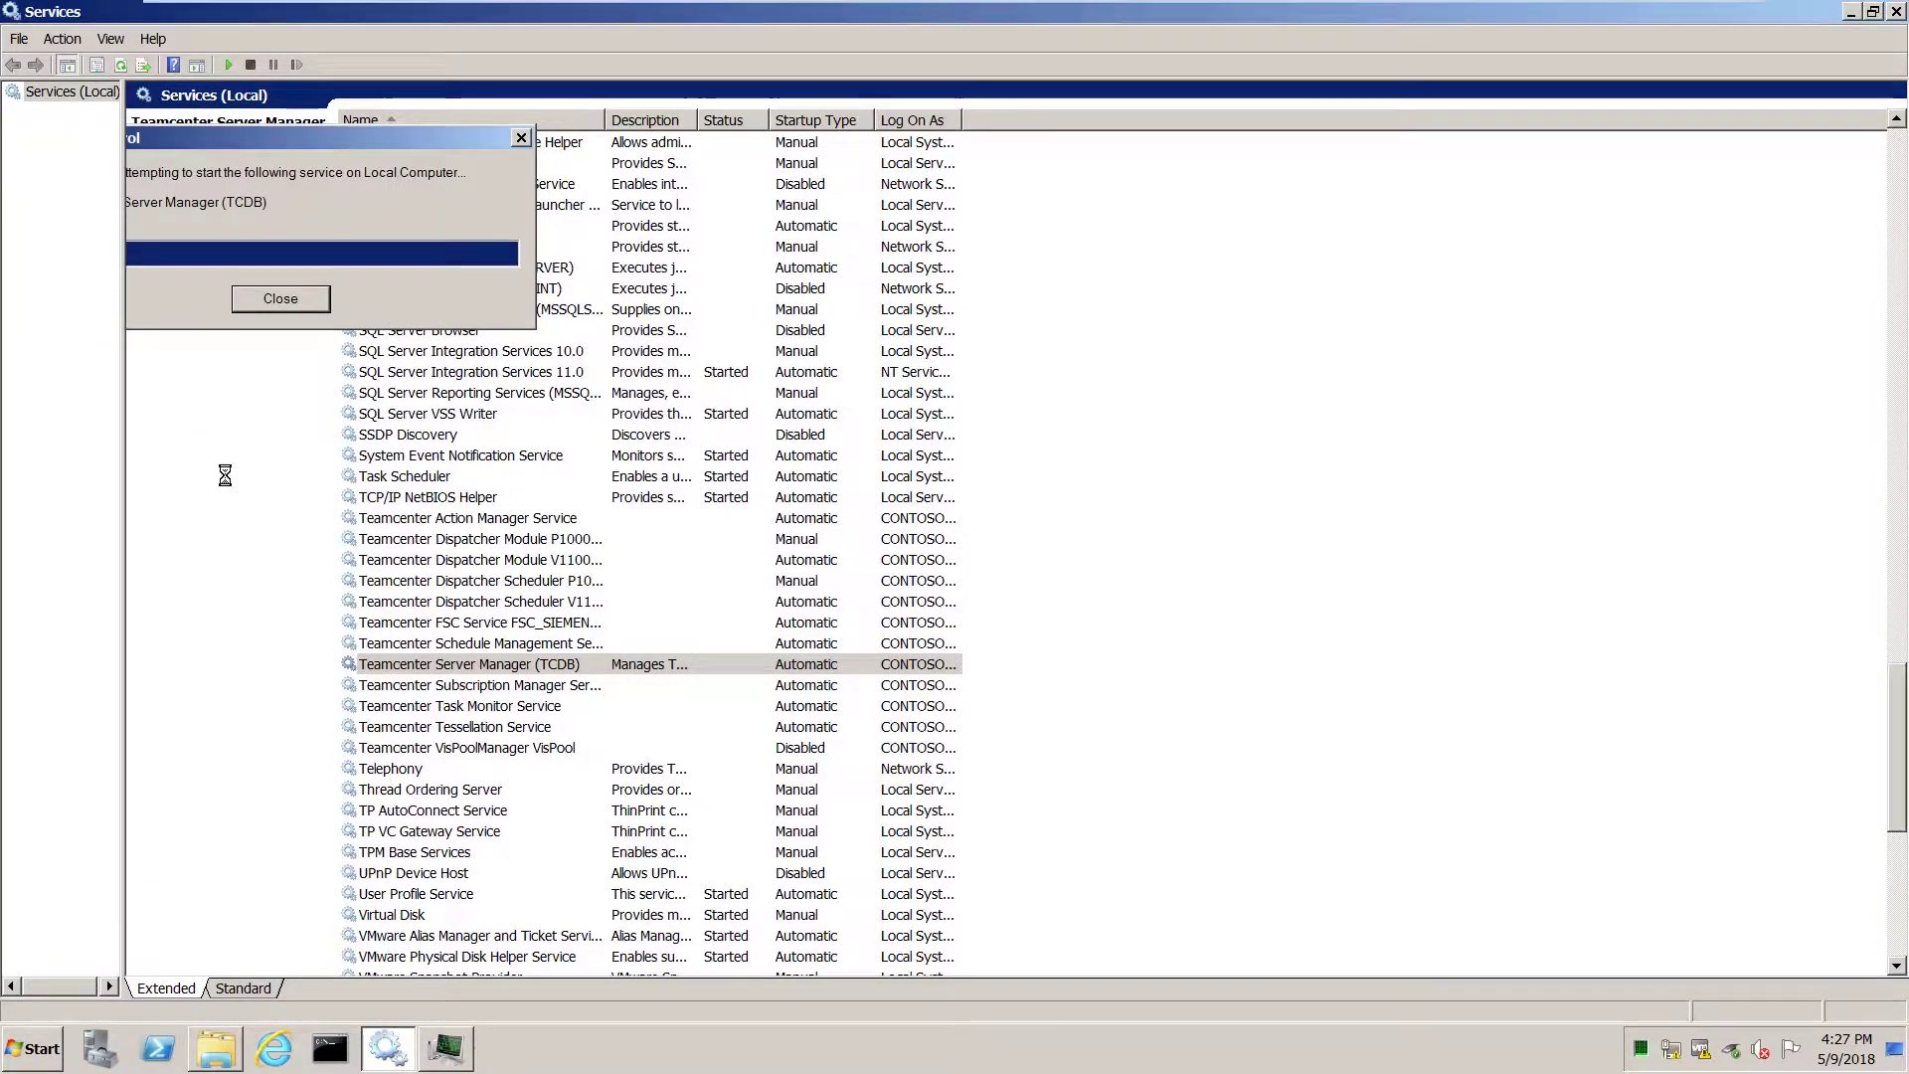
pyautogui.click(421, 622)
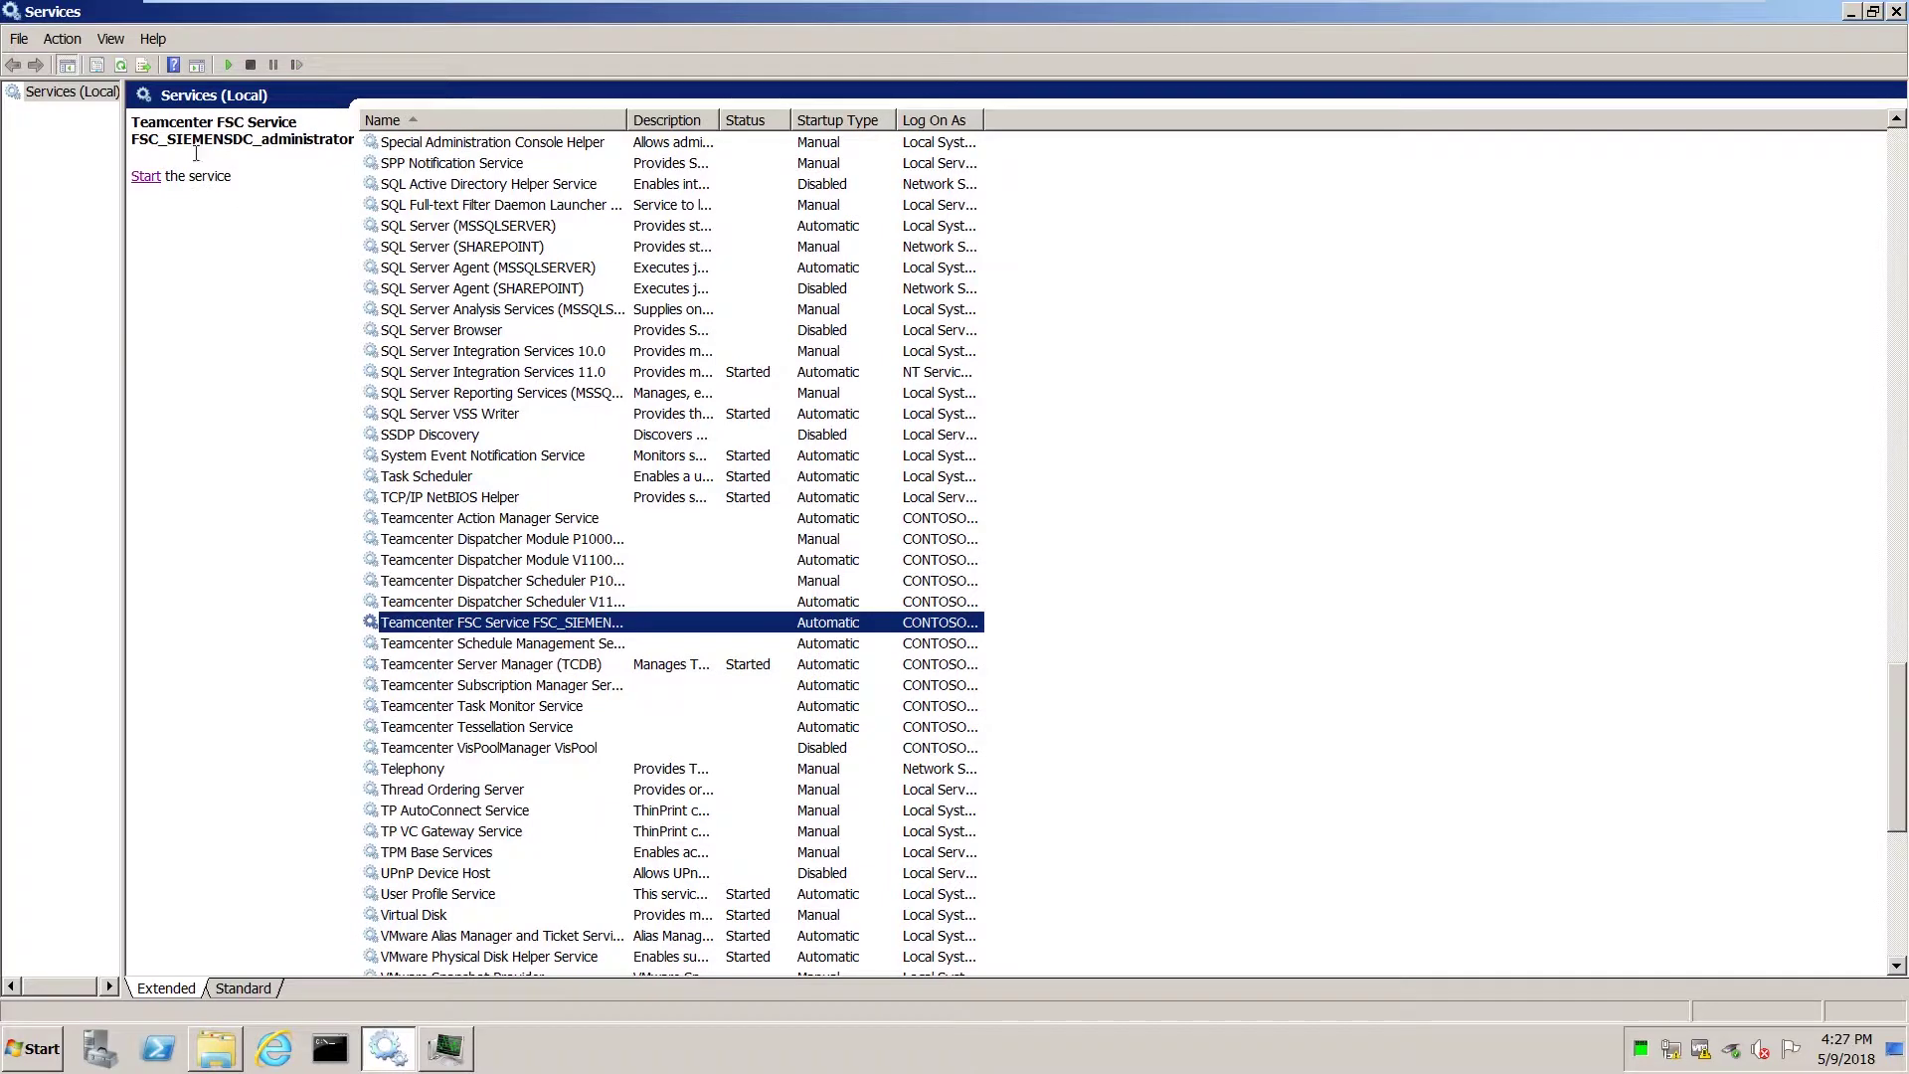
pyautogui.click(146, 177)
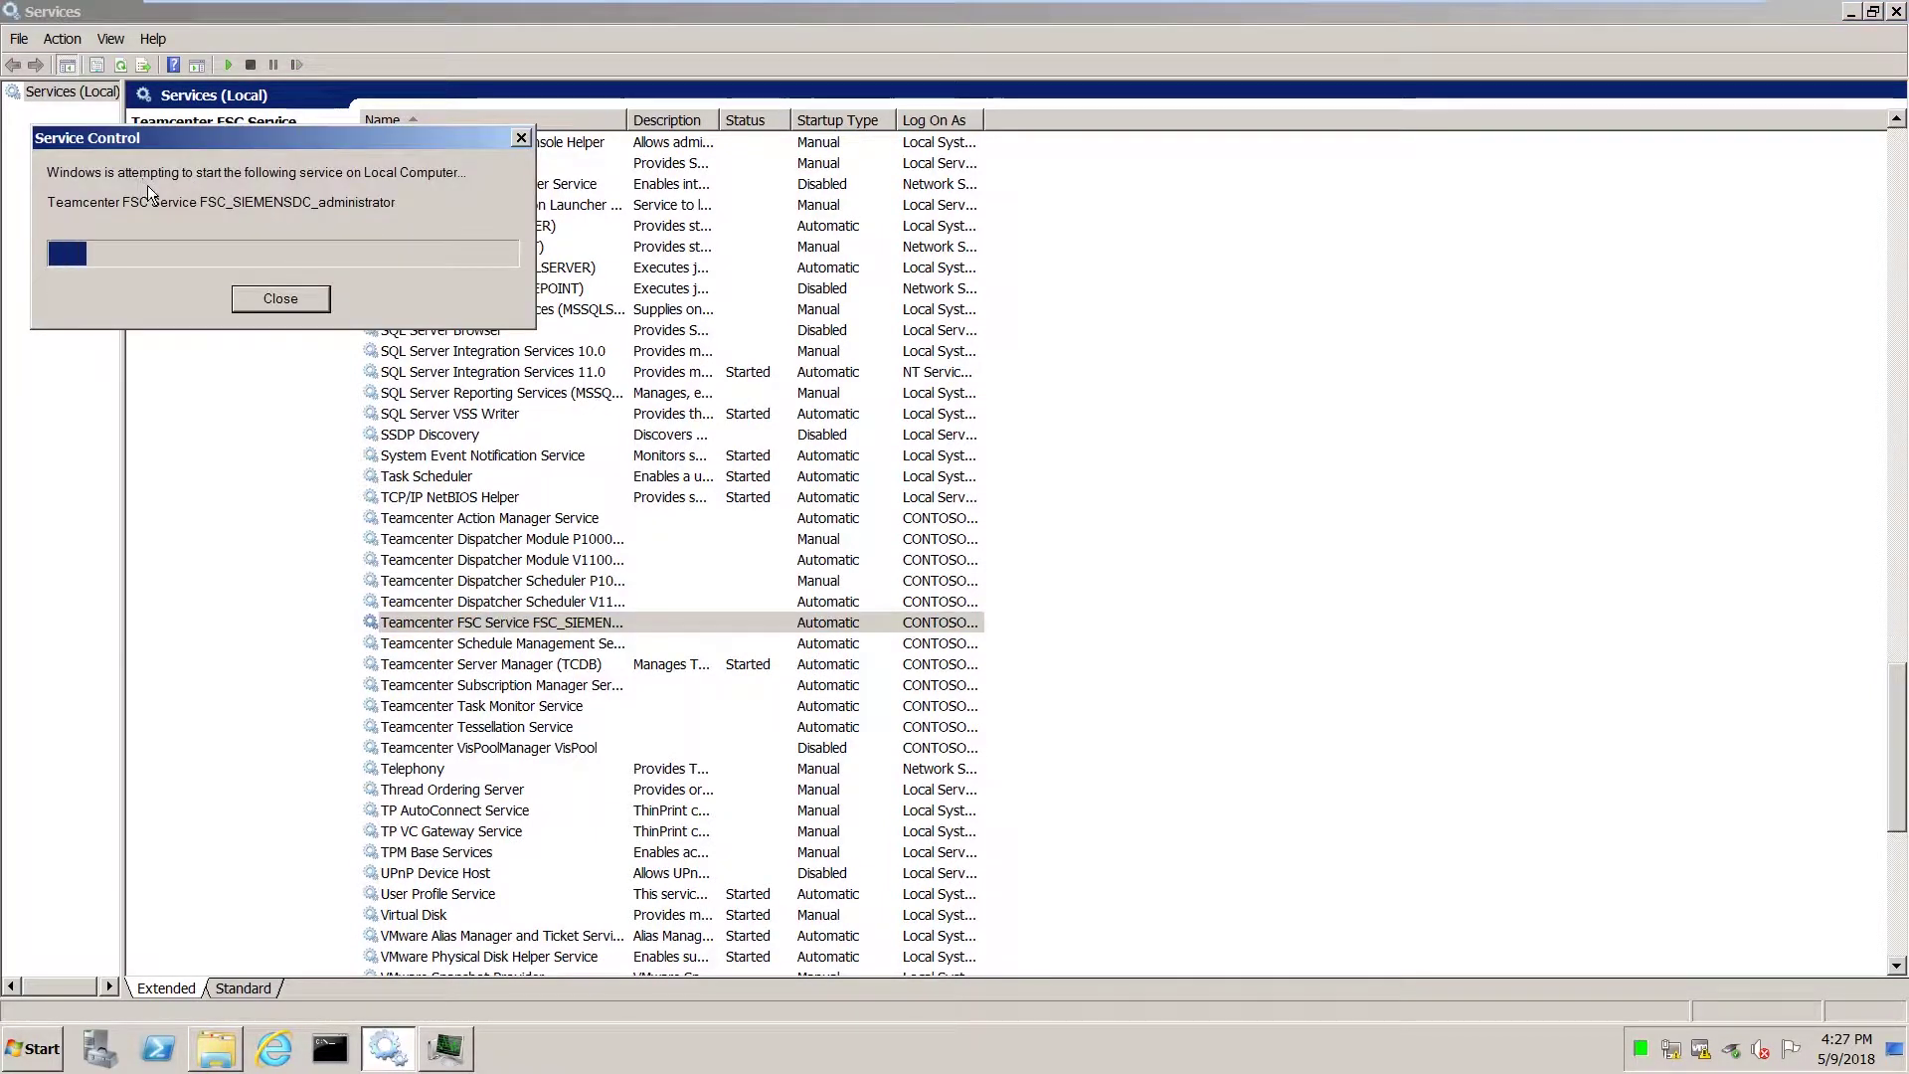
# Start the Teamcenter Dispatcher Module and Dispatcher Scheduler V11000 services.
pyautogui.click(487, 559)
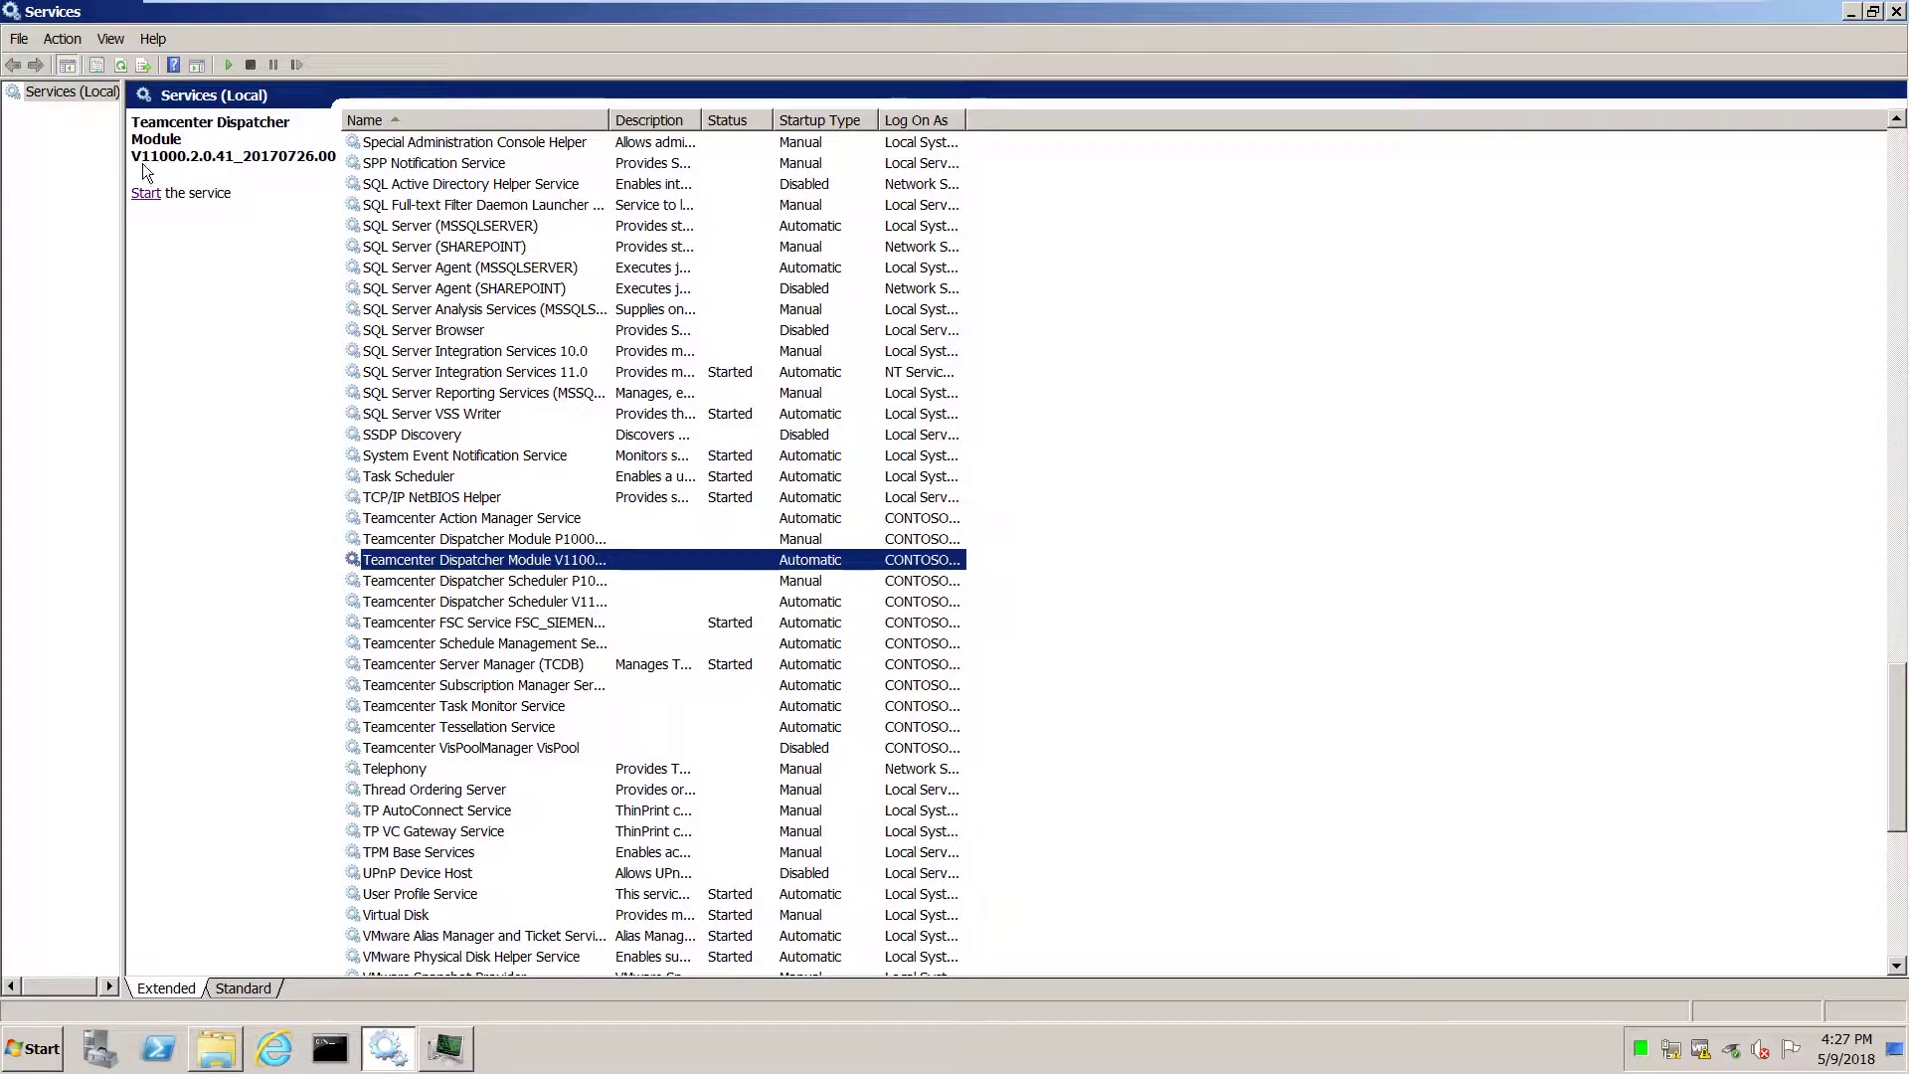
pyautogui.click(146, 193)
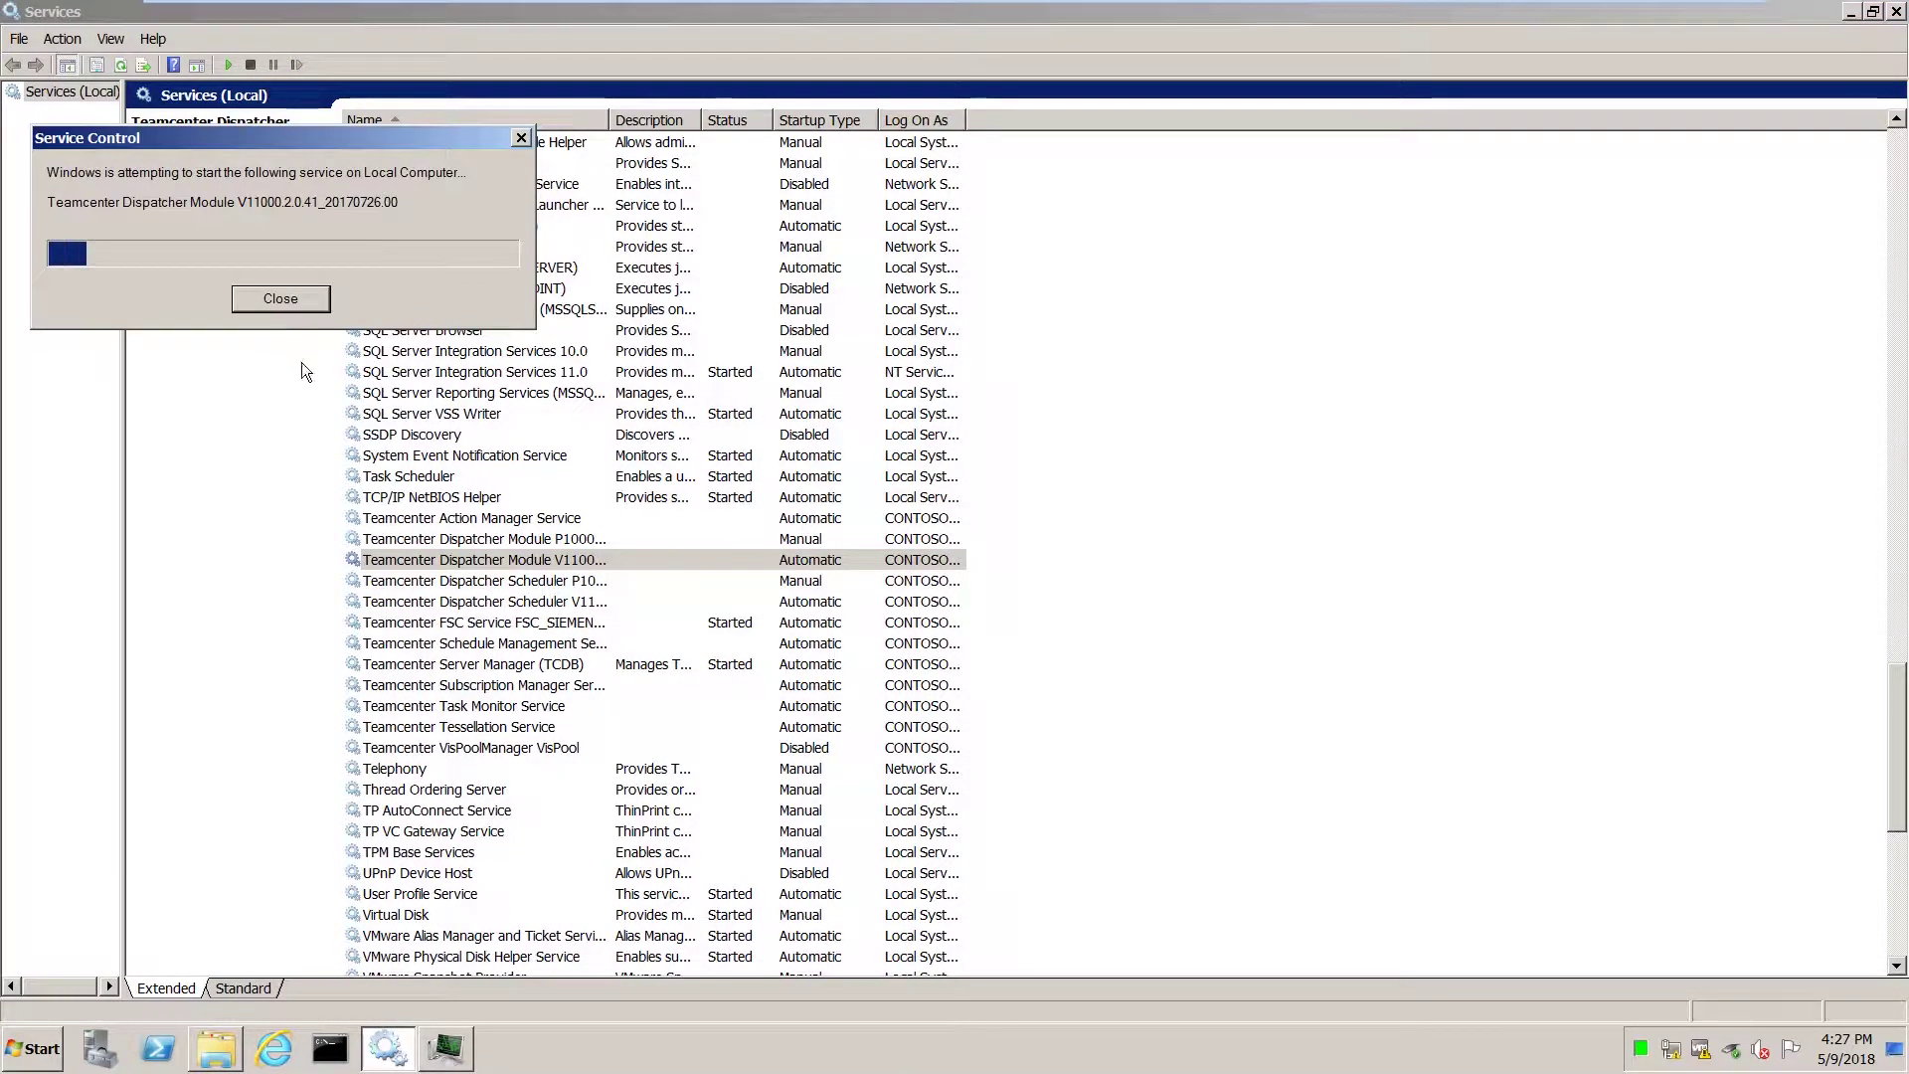
pyautogui.click(469, 601)
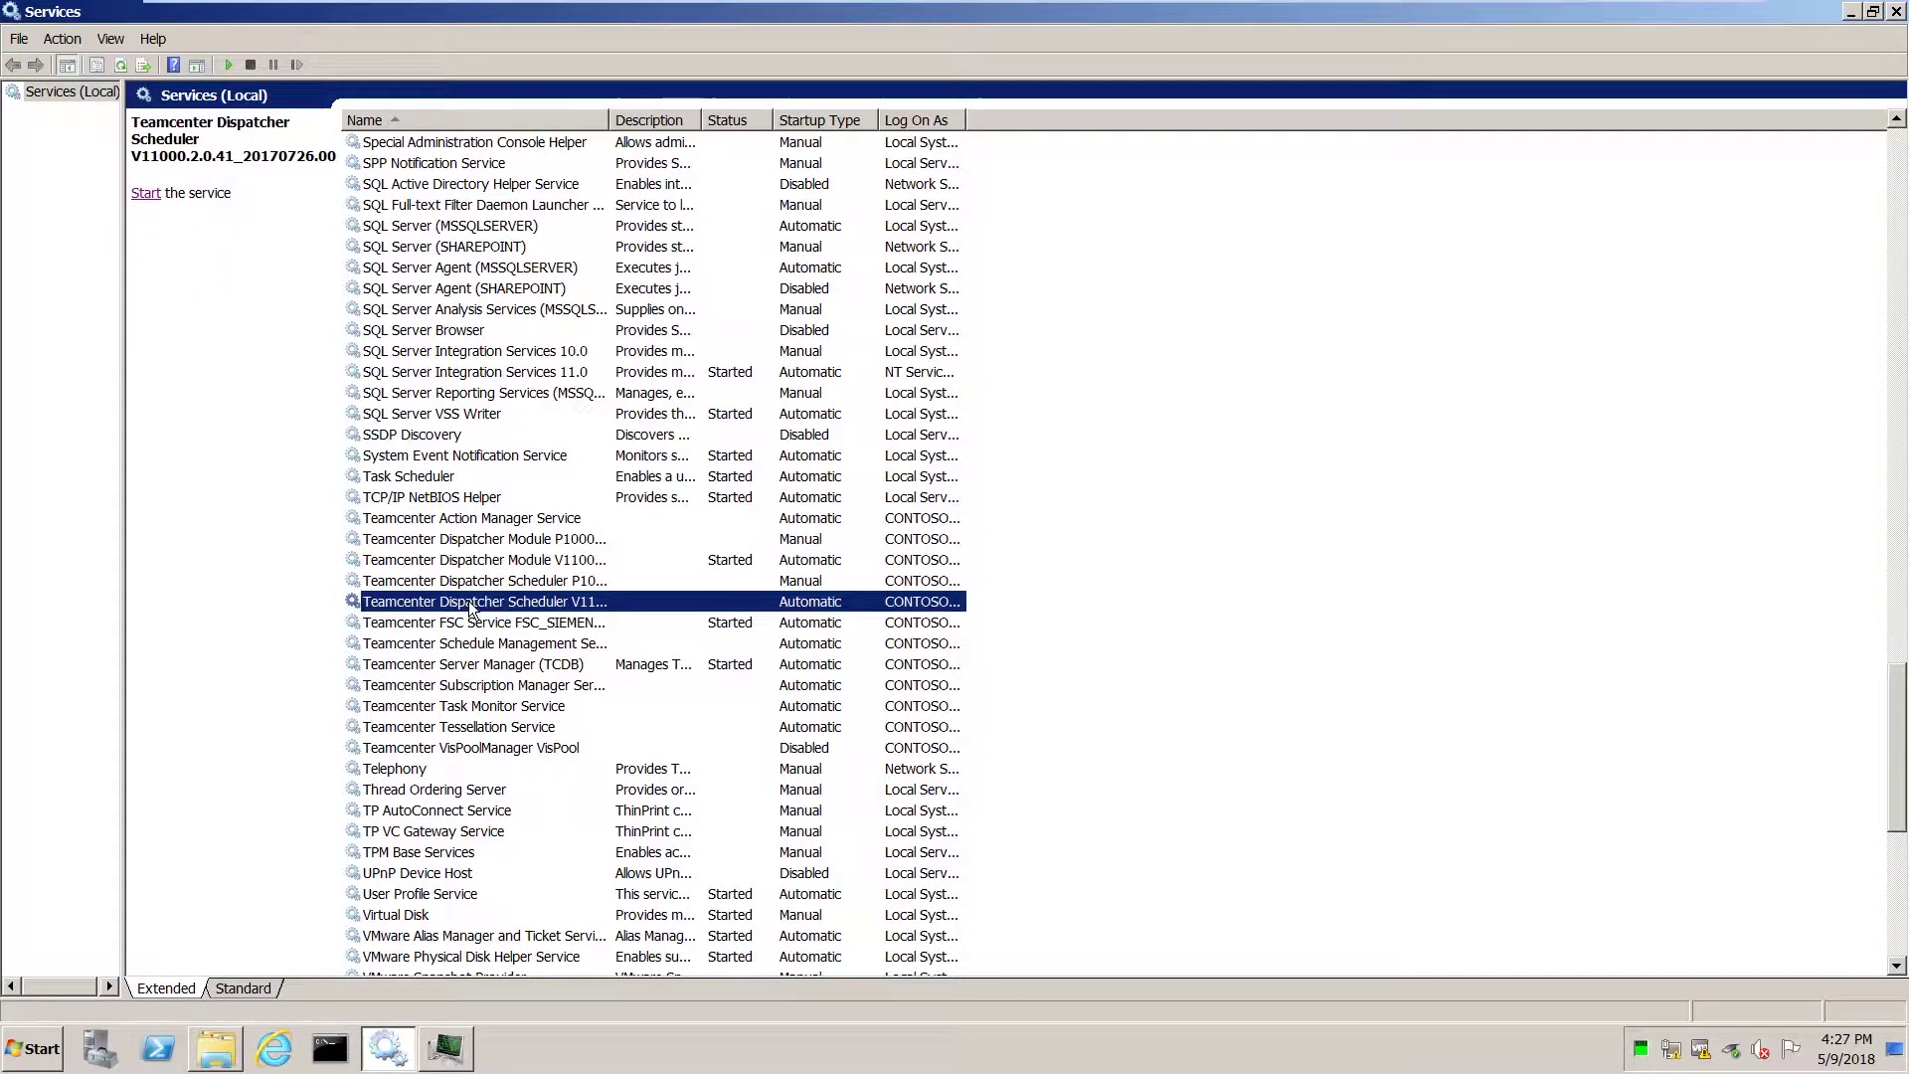
pyautogui.click(149, 192)
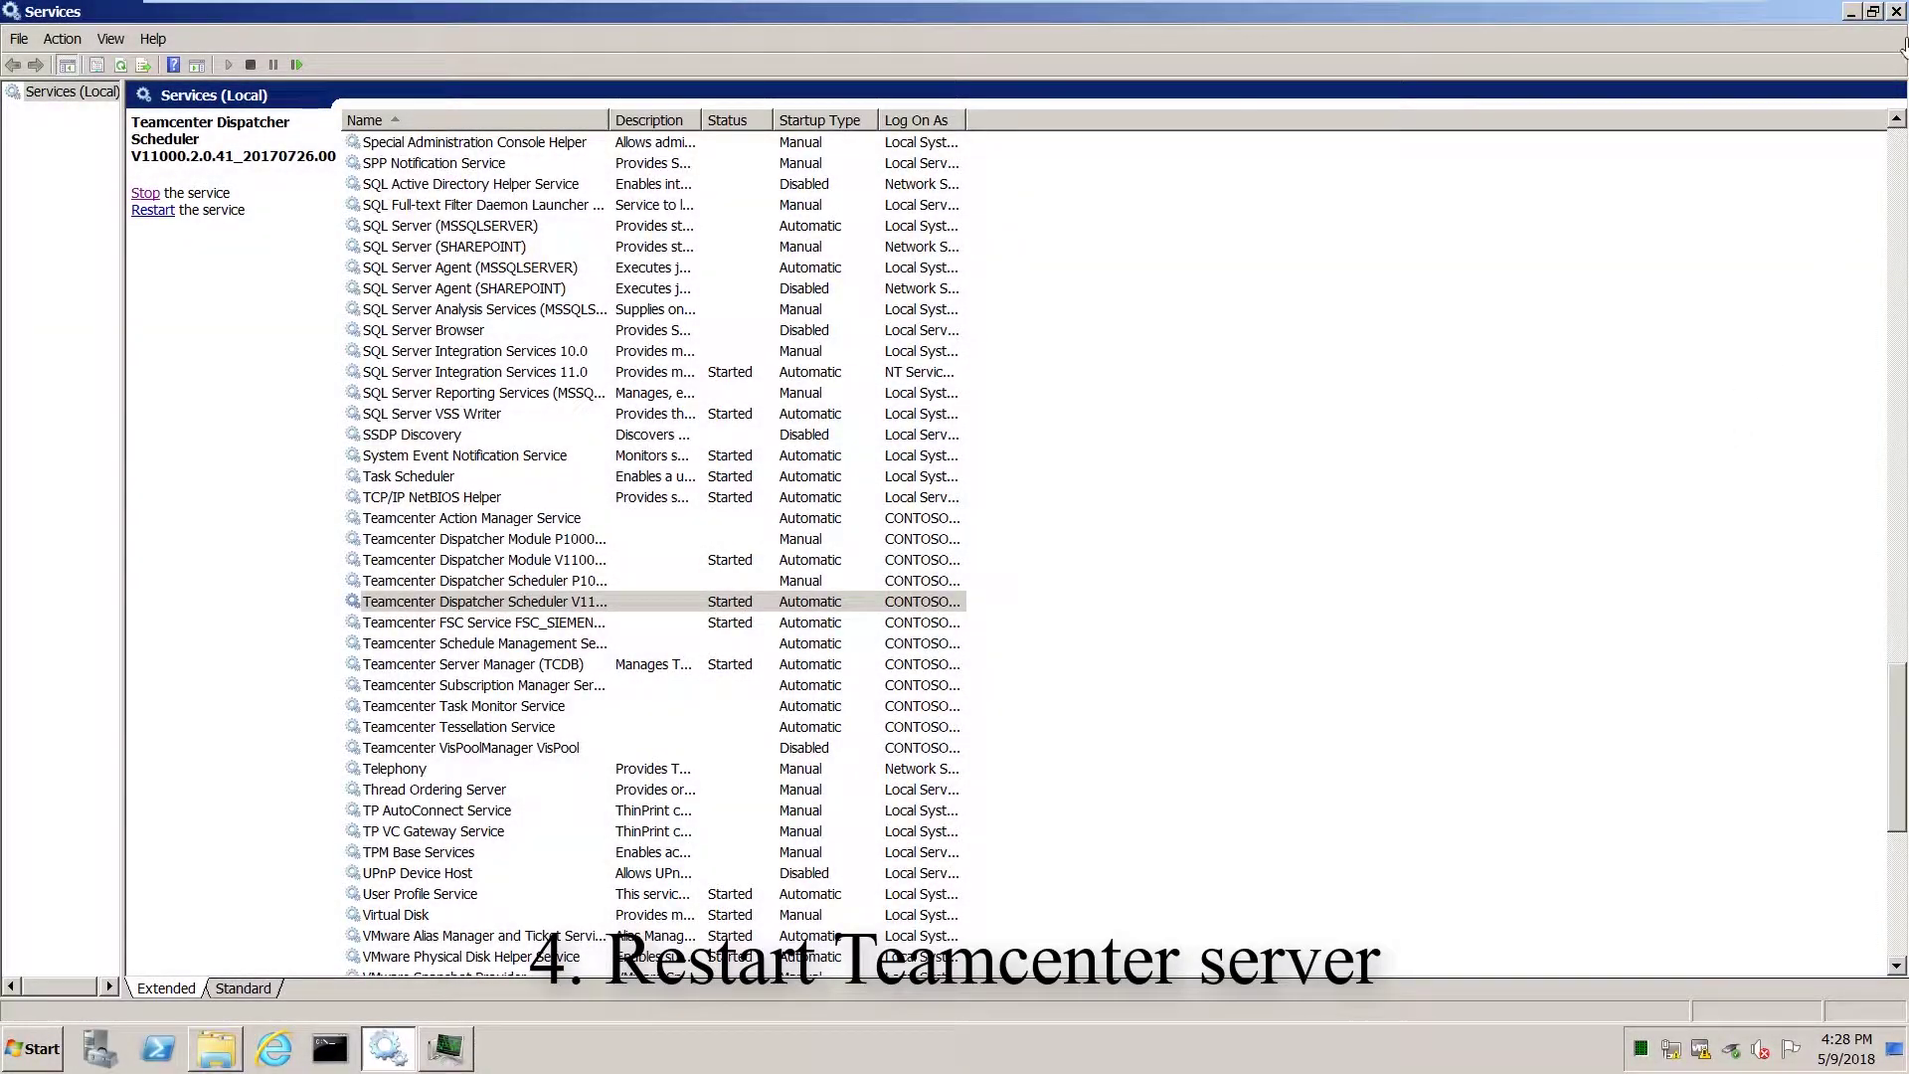
# Close the Services, Teamcenter folder and Task Manager windows.
pyautogui.click(1895, 12)
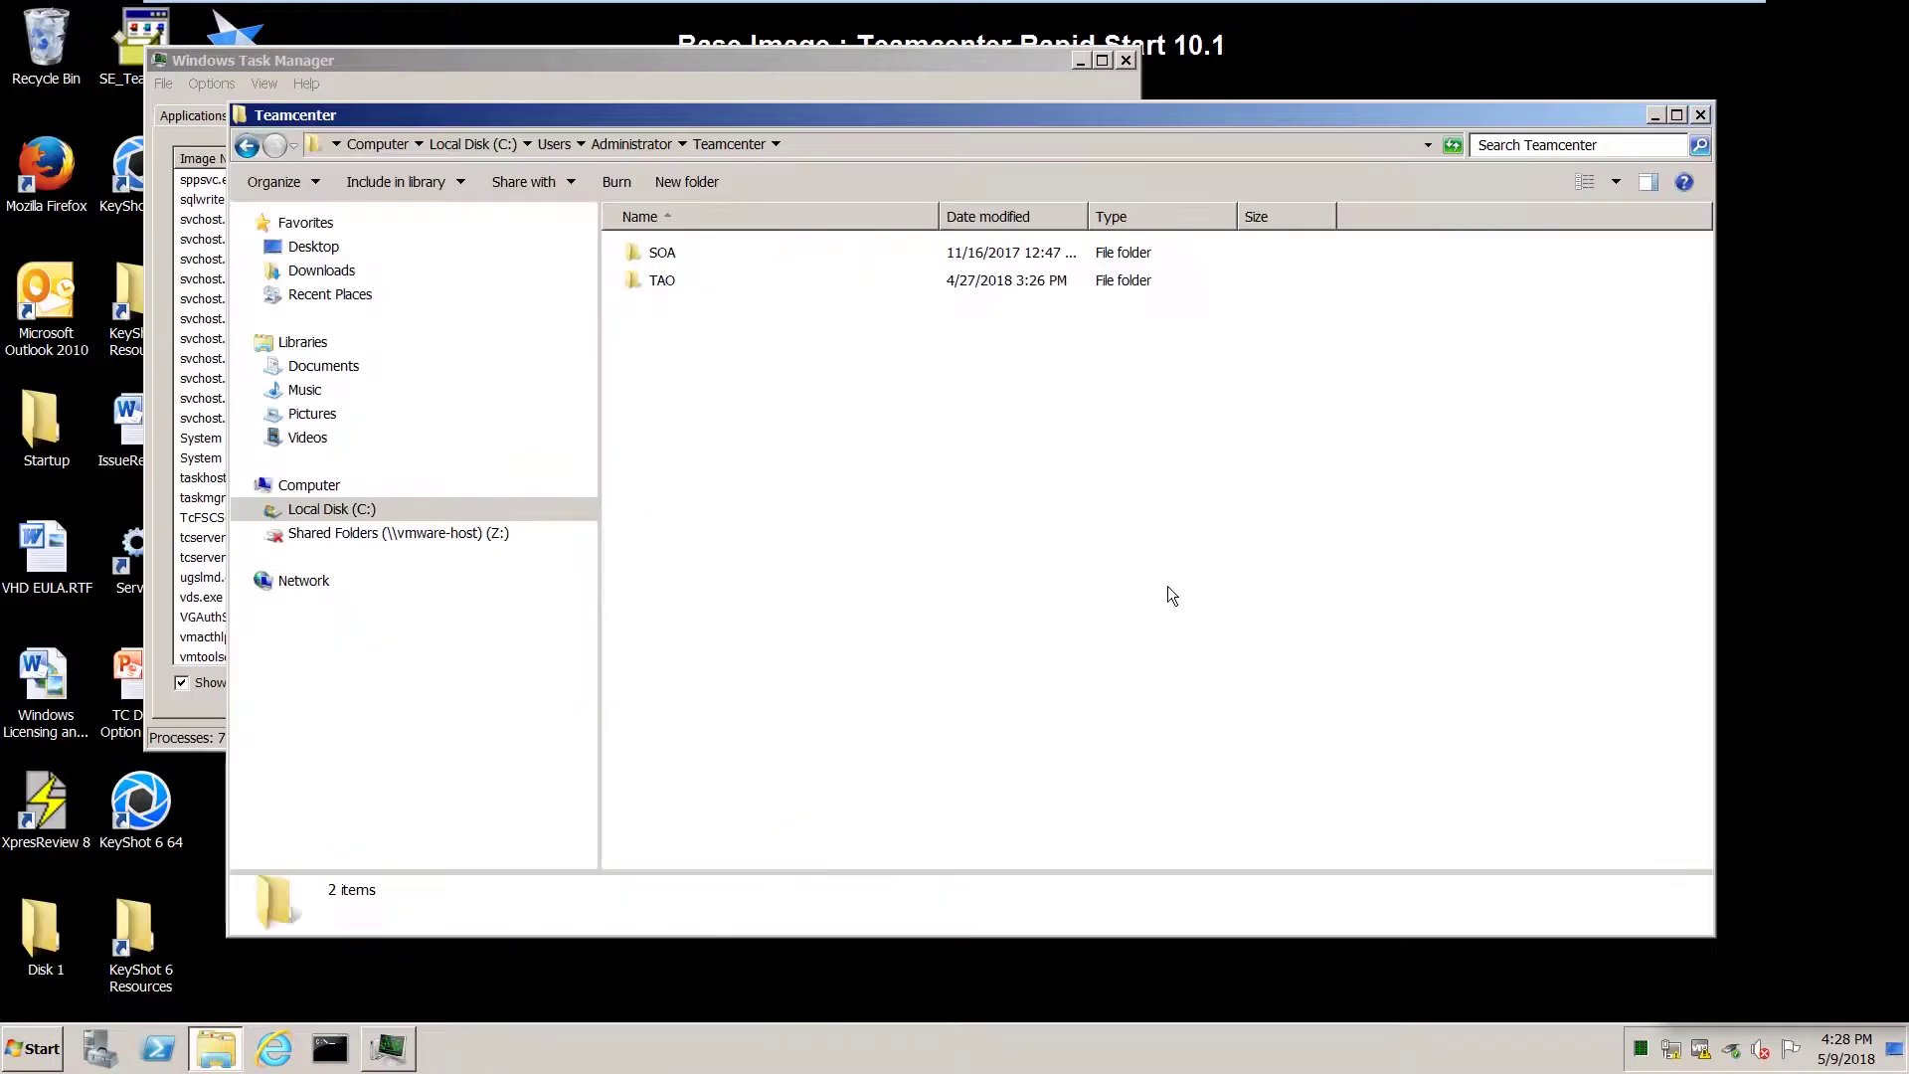
pyautogui.click(1701, 116)
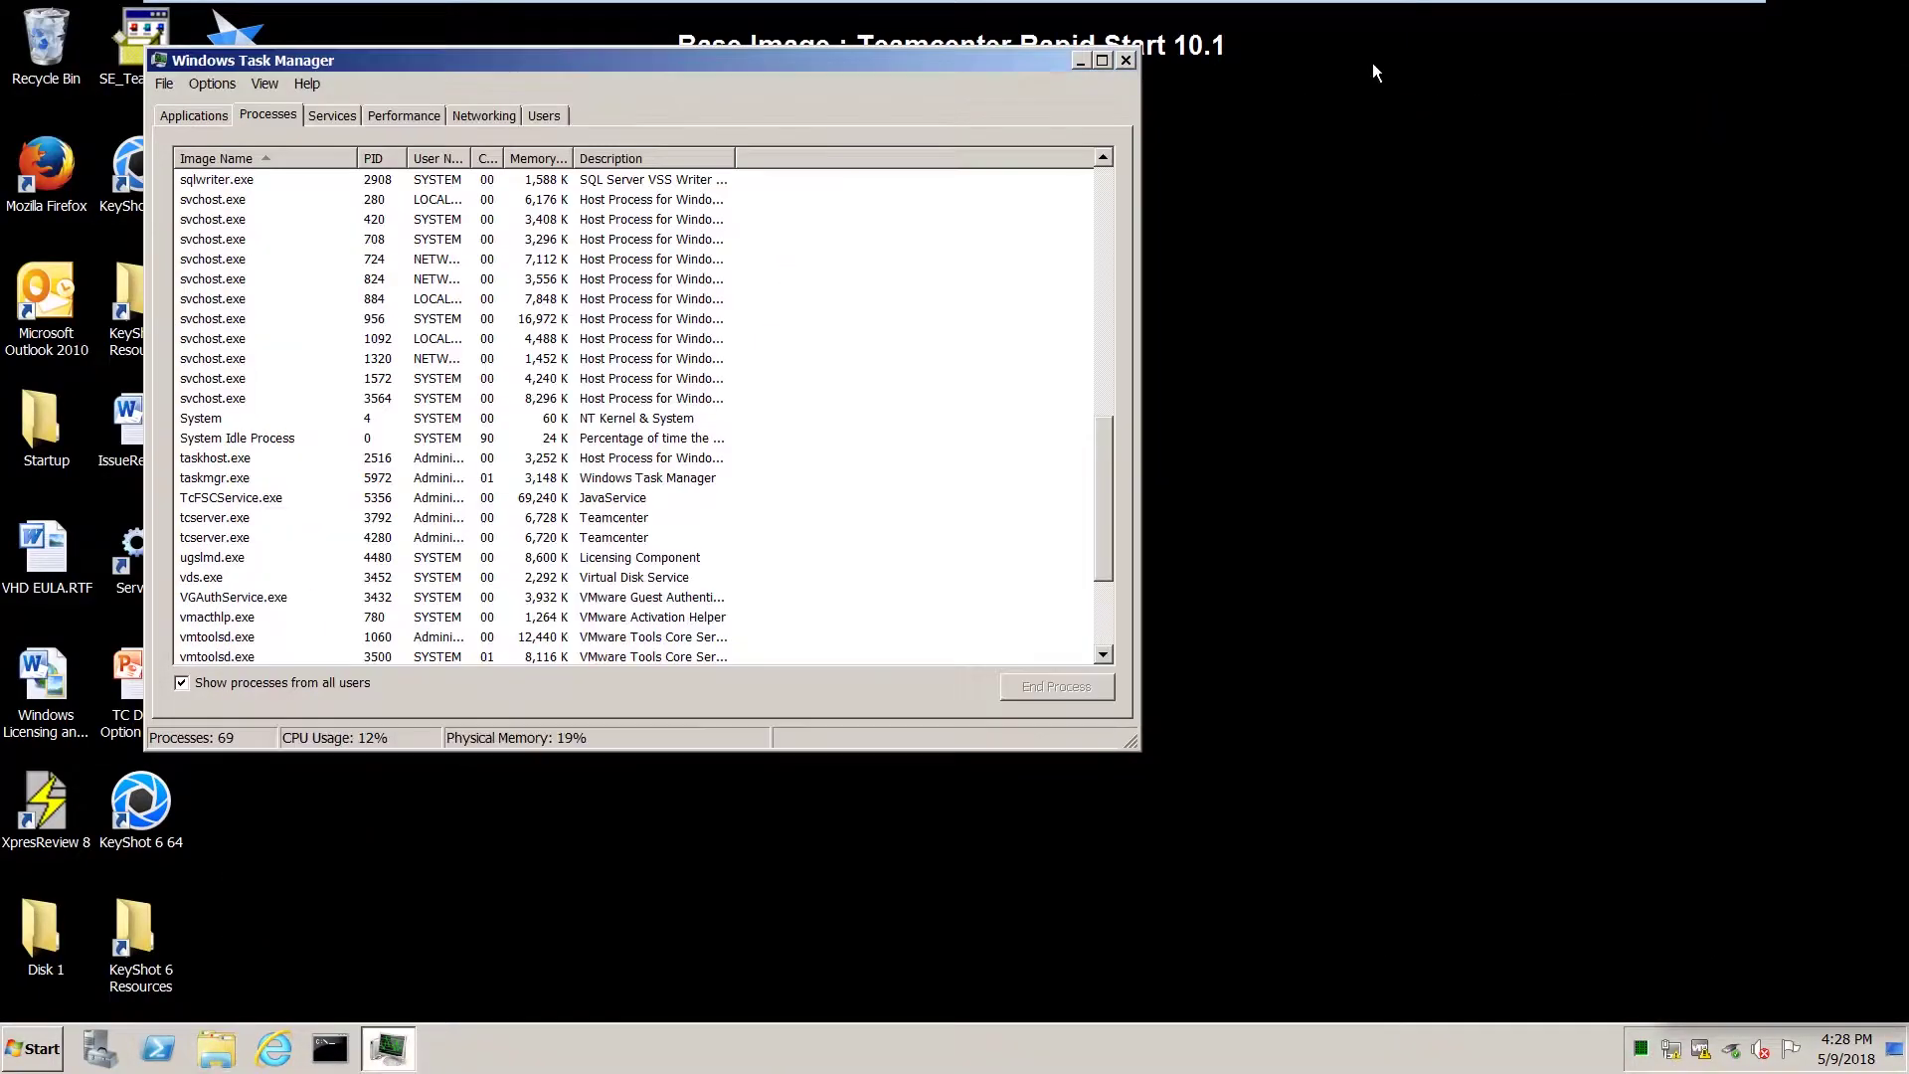
pyautogui.click(1126, 61)
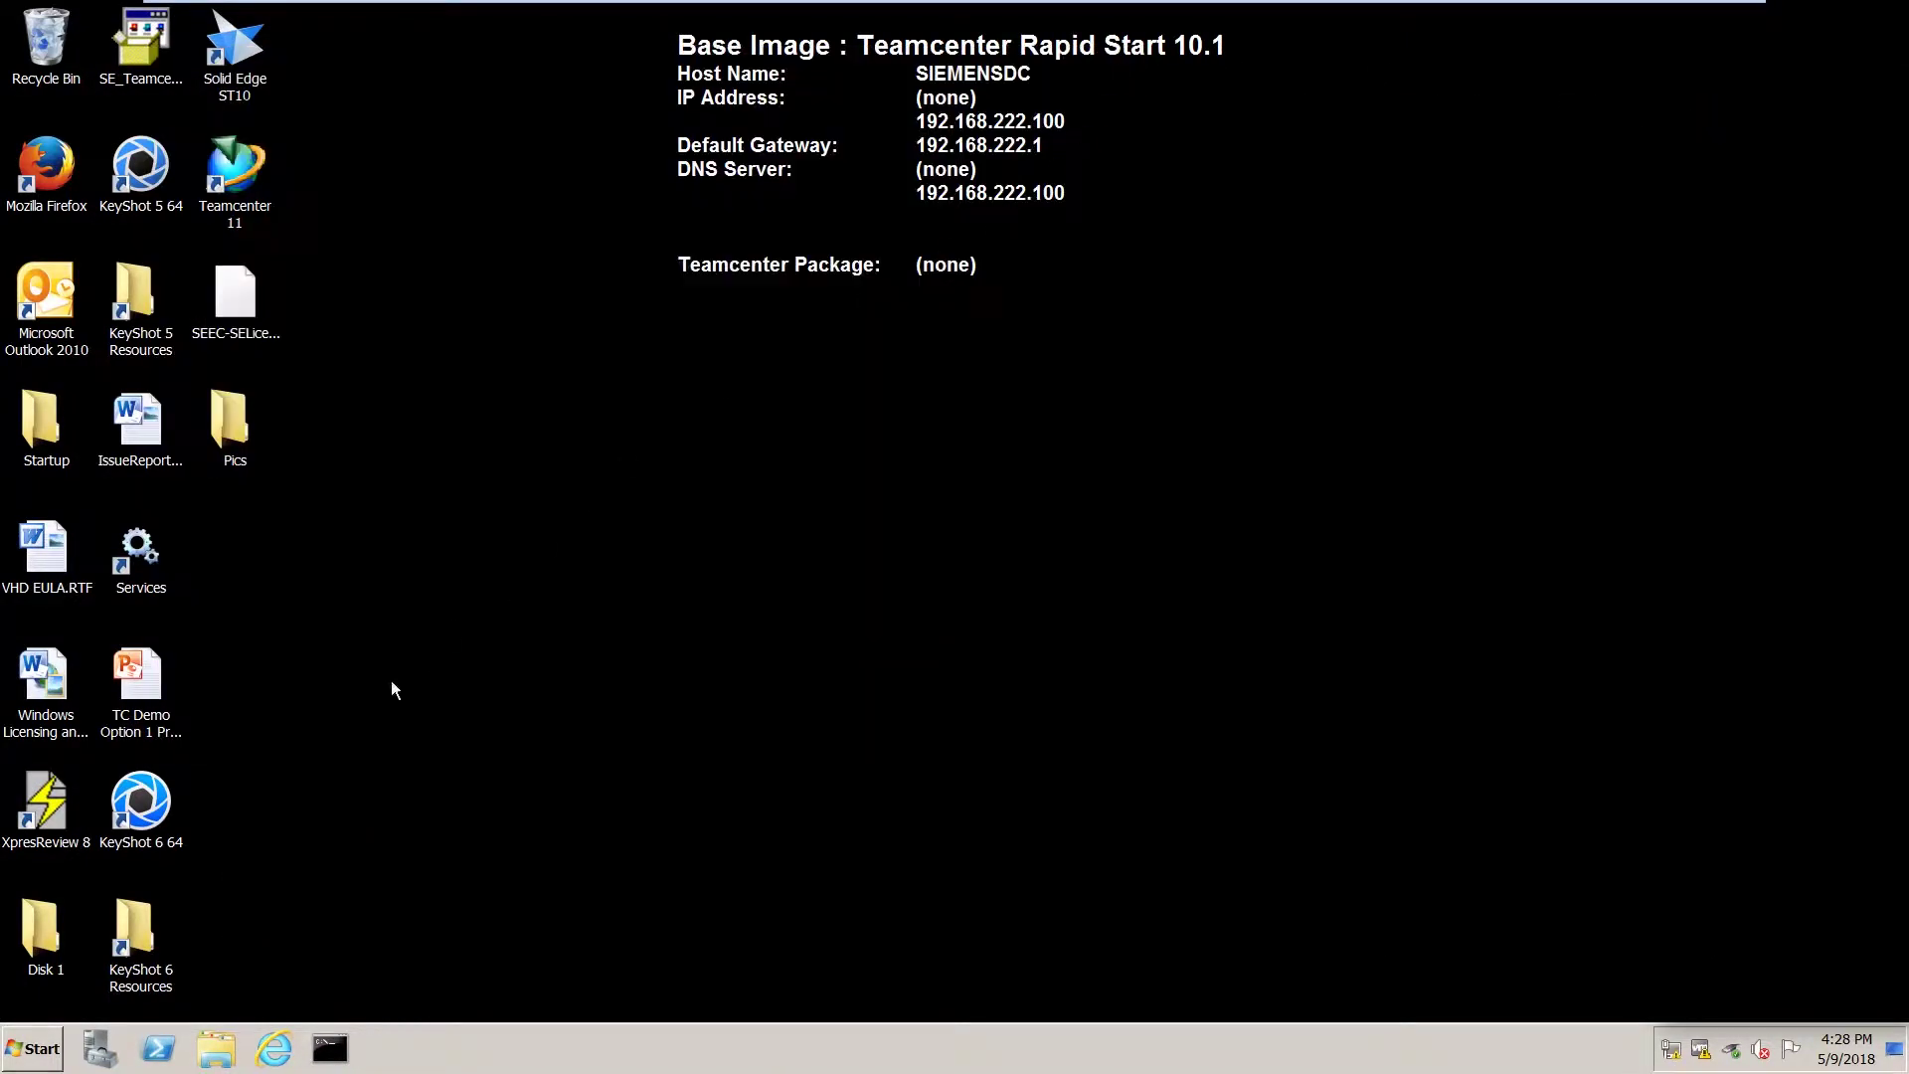
# Restart the server as a planned restart with the comment 'refresh tc services'.
pyautogui.click(30, 1054)
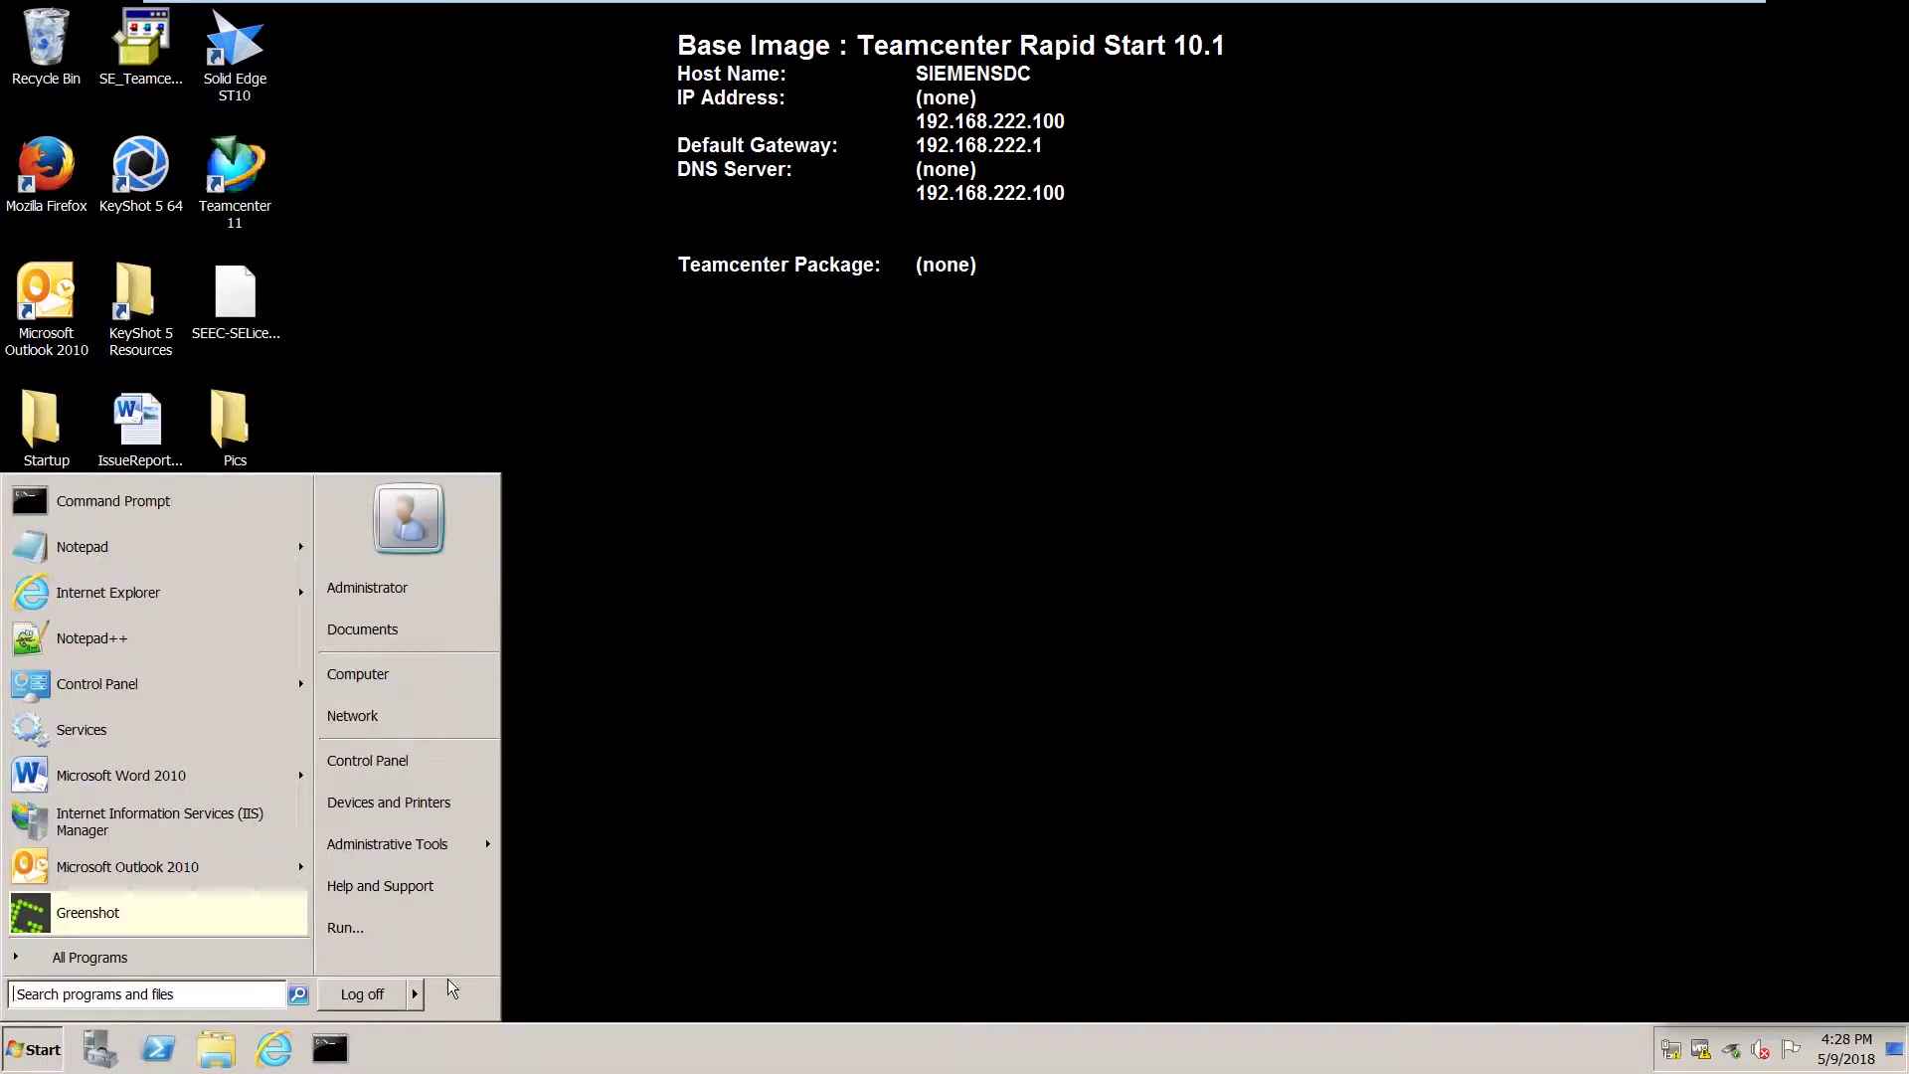
pyautogui.moveTo(416, 1000)
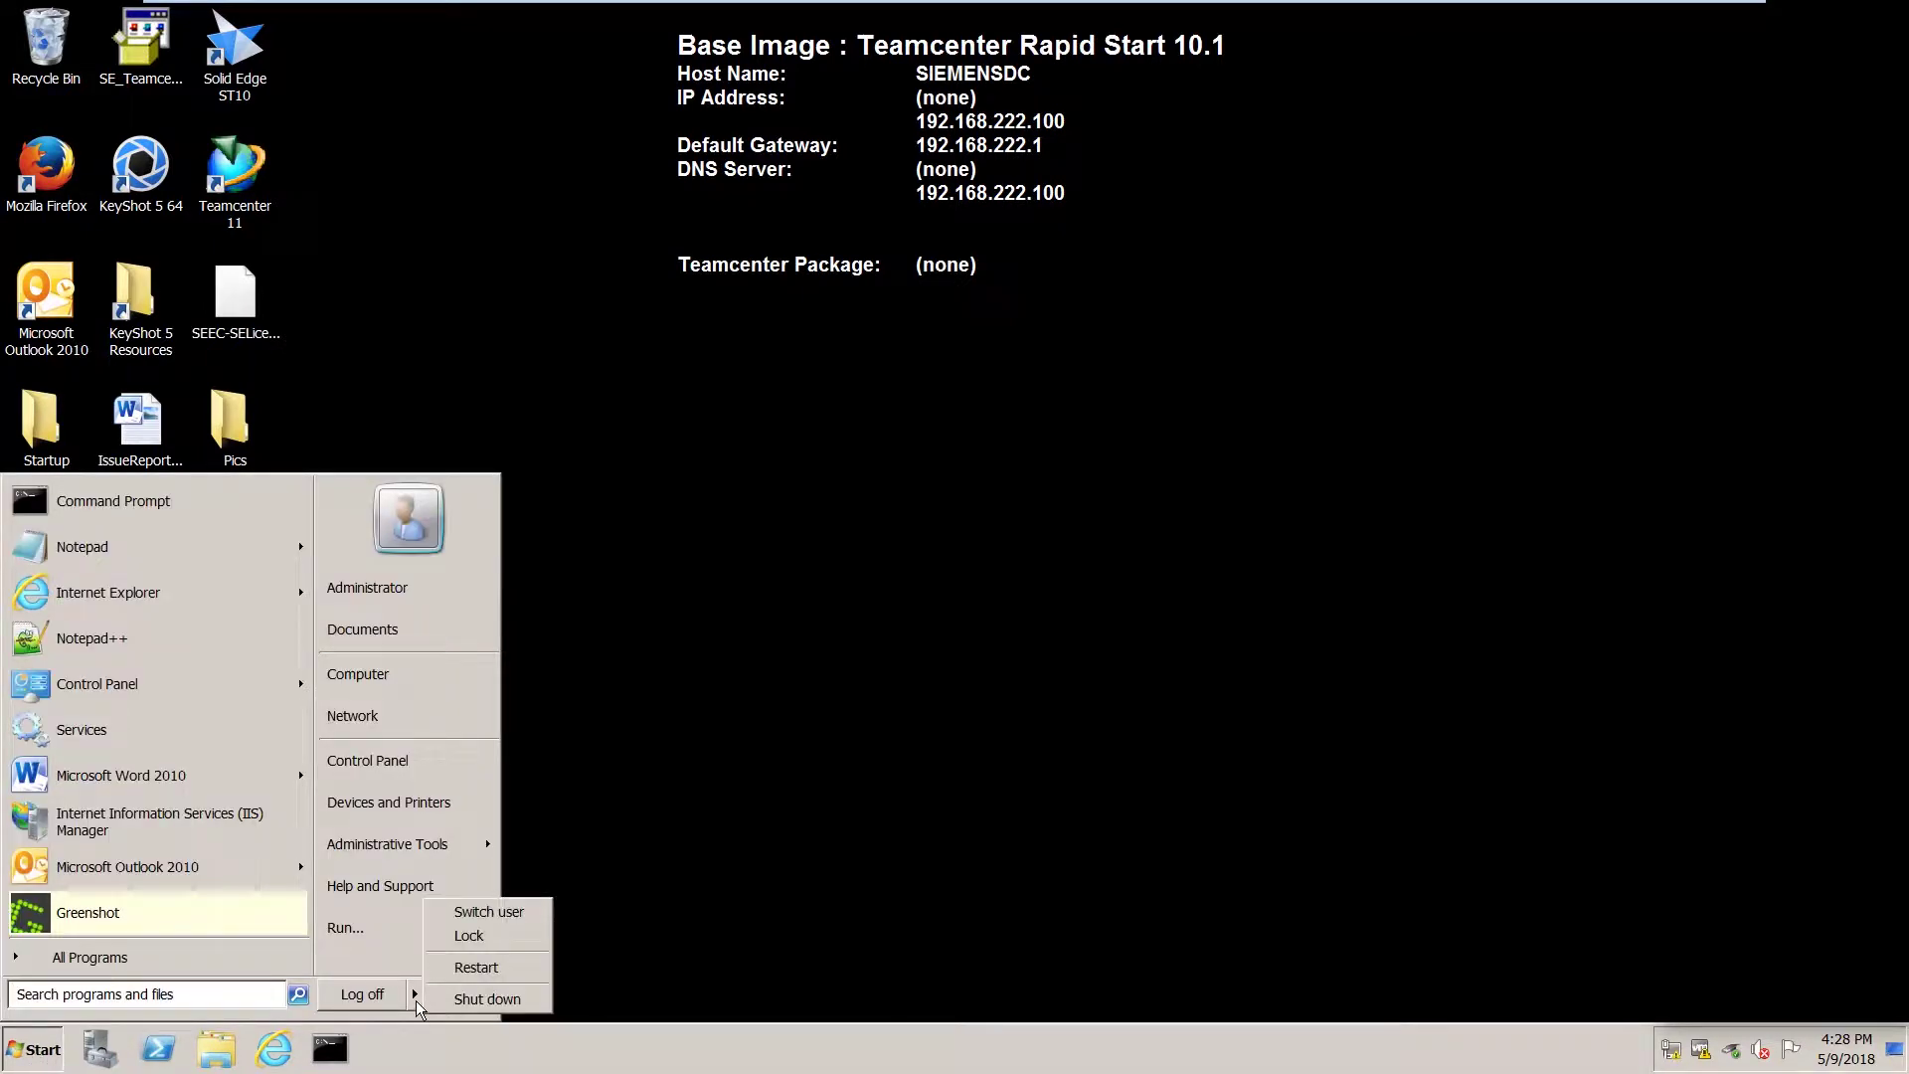
pyautogui.click(474, 971)
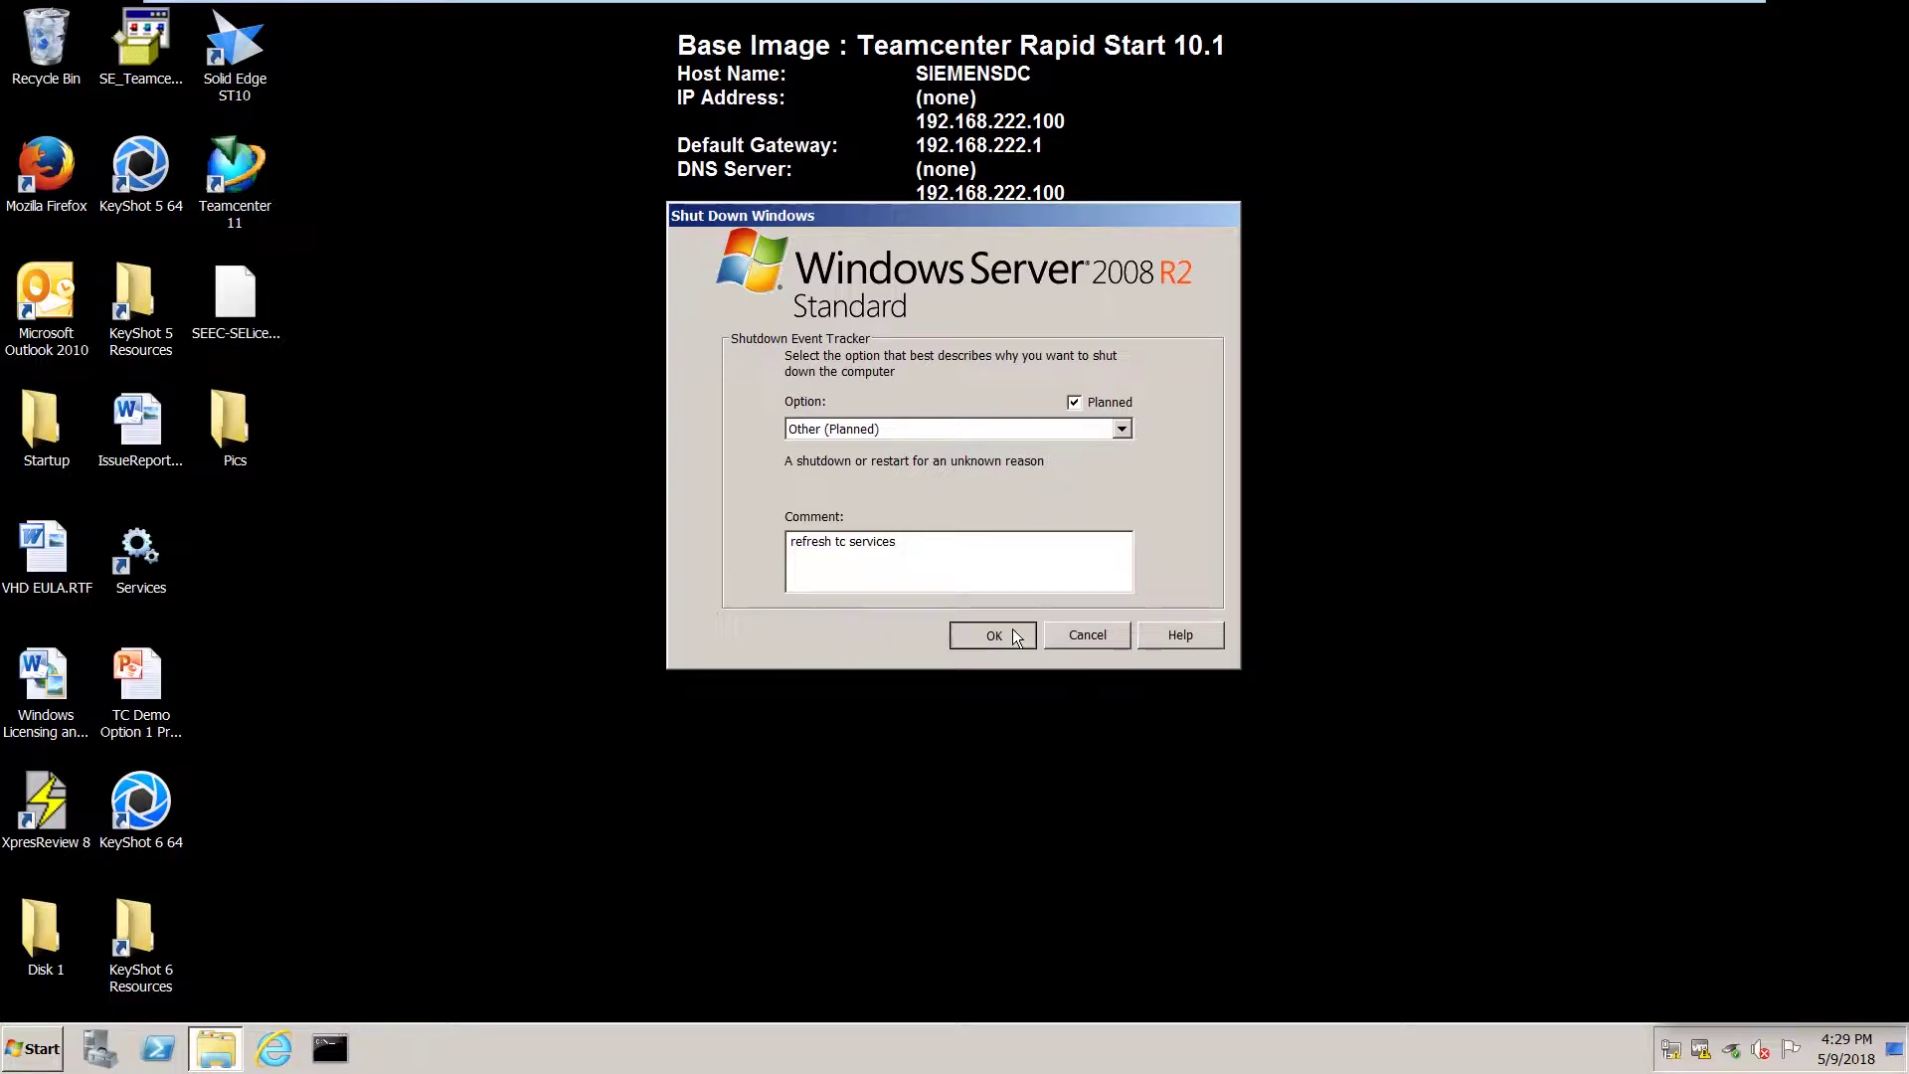
pyautogui.click(995, 634)
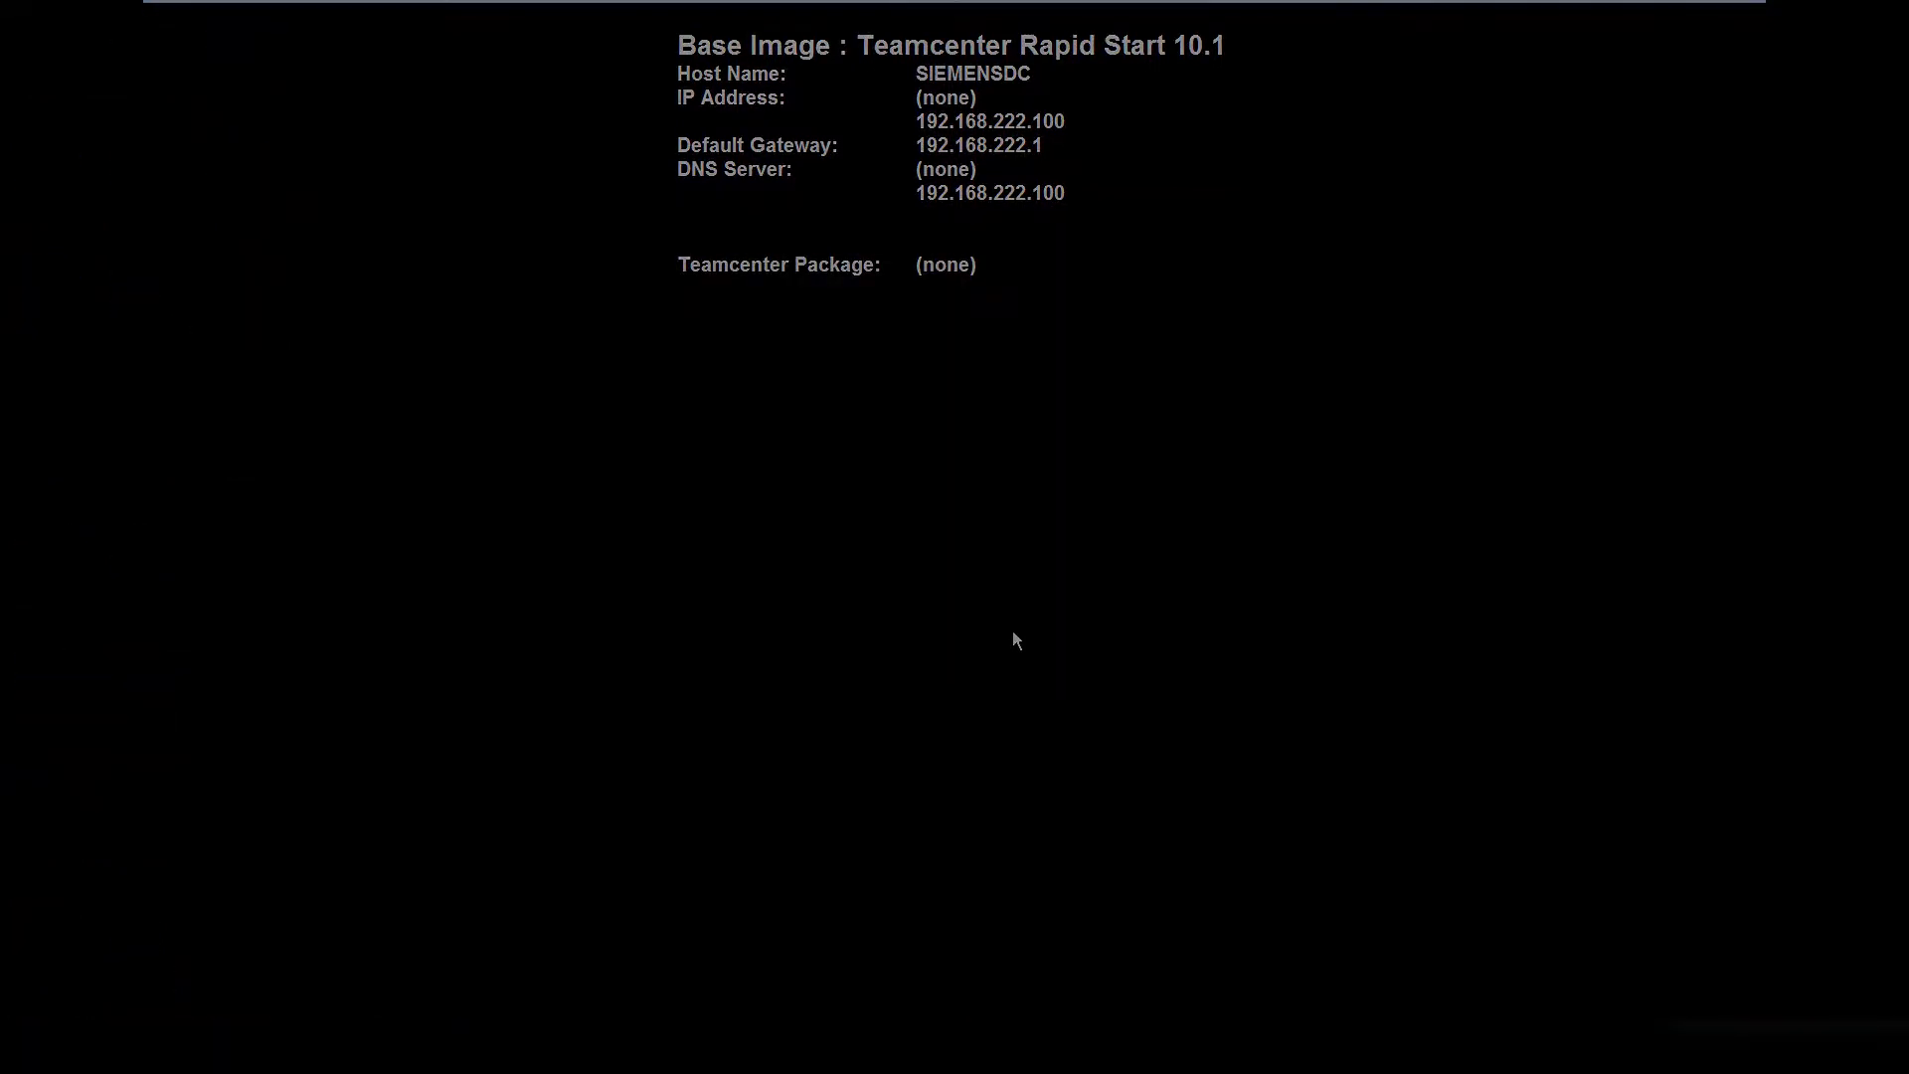